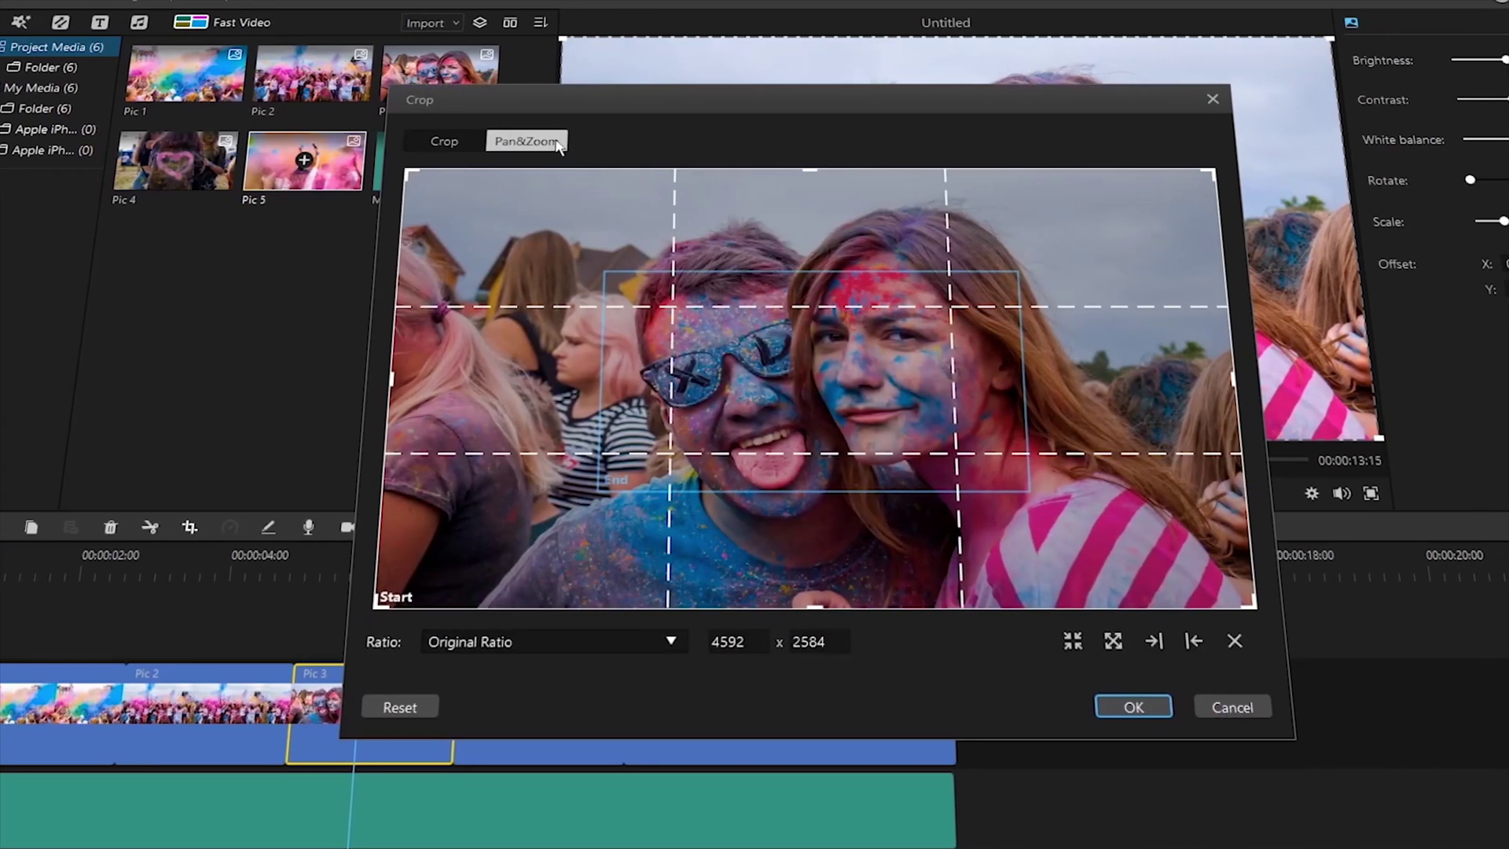
# Shrink Pic 3's Pan&Zoom start frame to half size and apply it
pyautogui.click(1073, 642)
pyautogui.click(1113, 641)
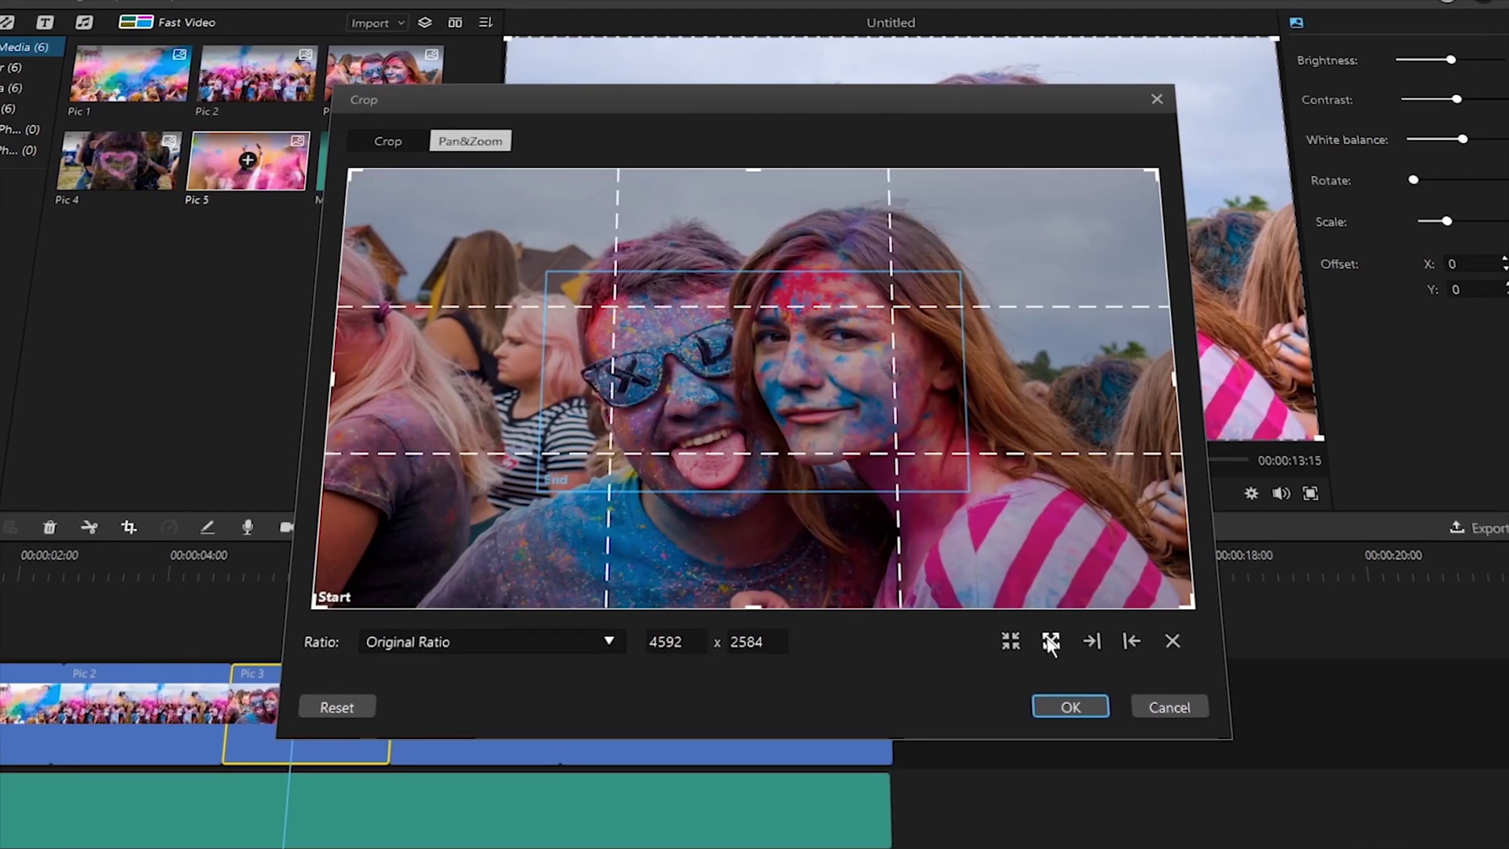
pyautogui.click(1010, 641)
pyautogui.click(1070, 706)
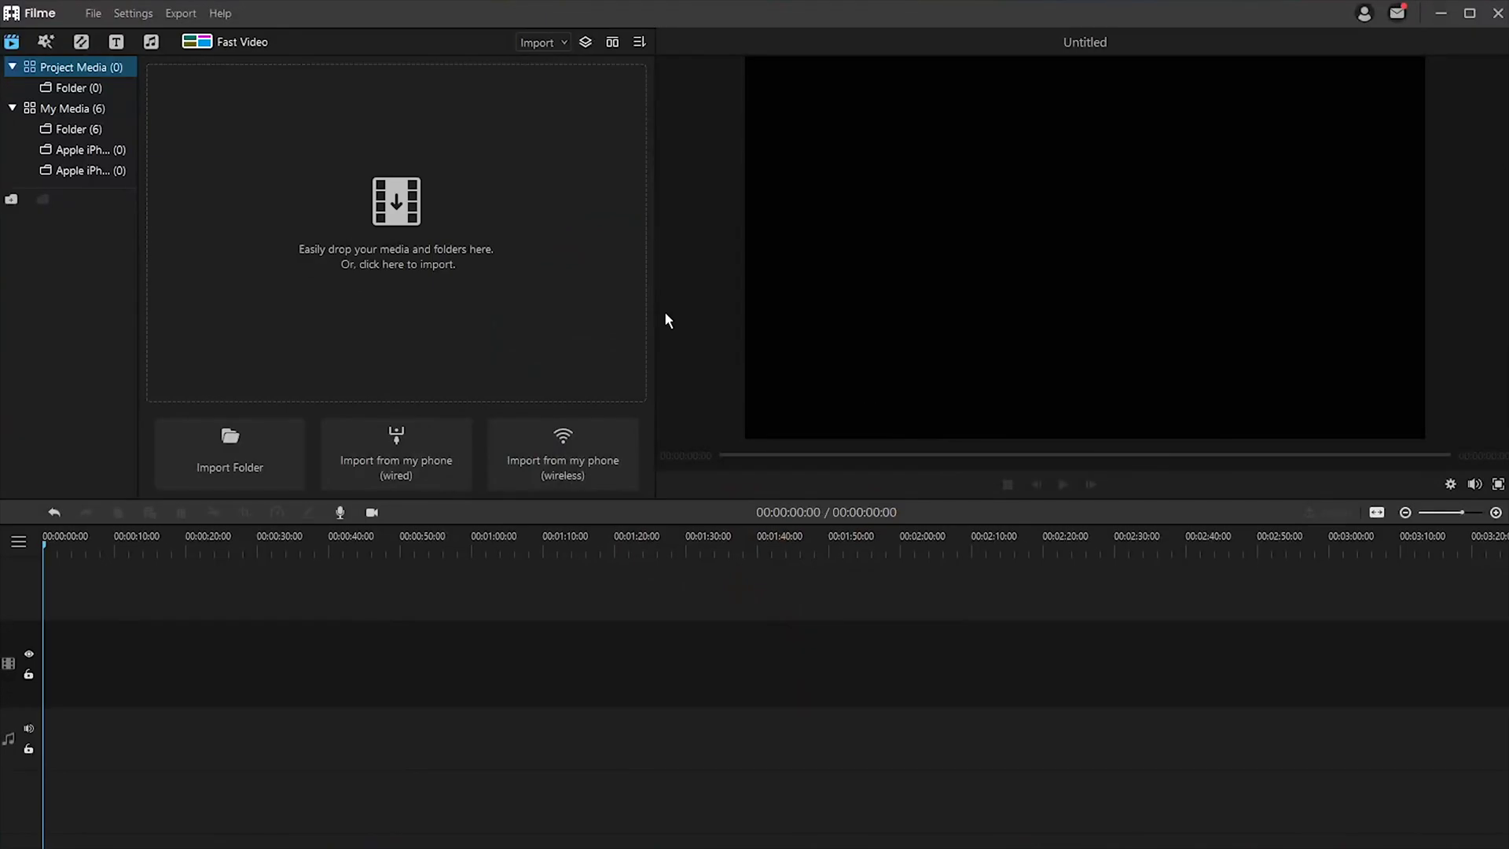
pyautogui.click(530, 280)
pyautogui.moveTo(646, 280); pyautogui.dragTo(219, 128)
pyautogui.click(834, 578)
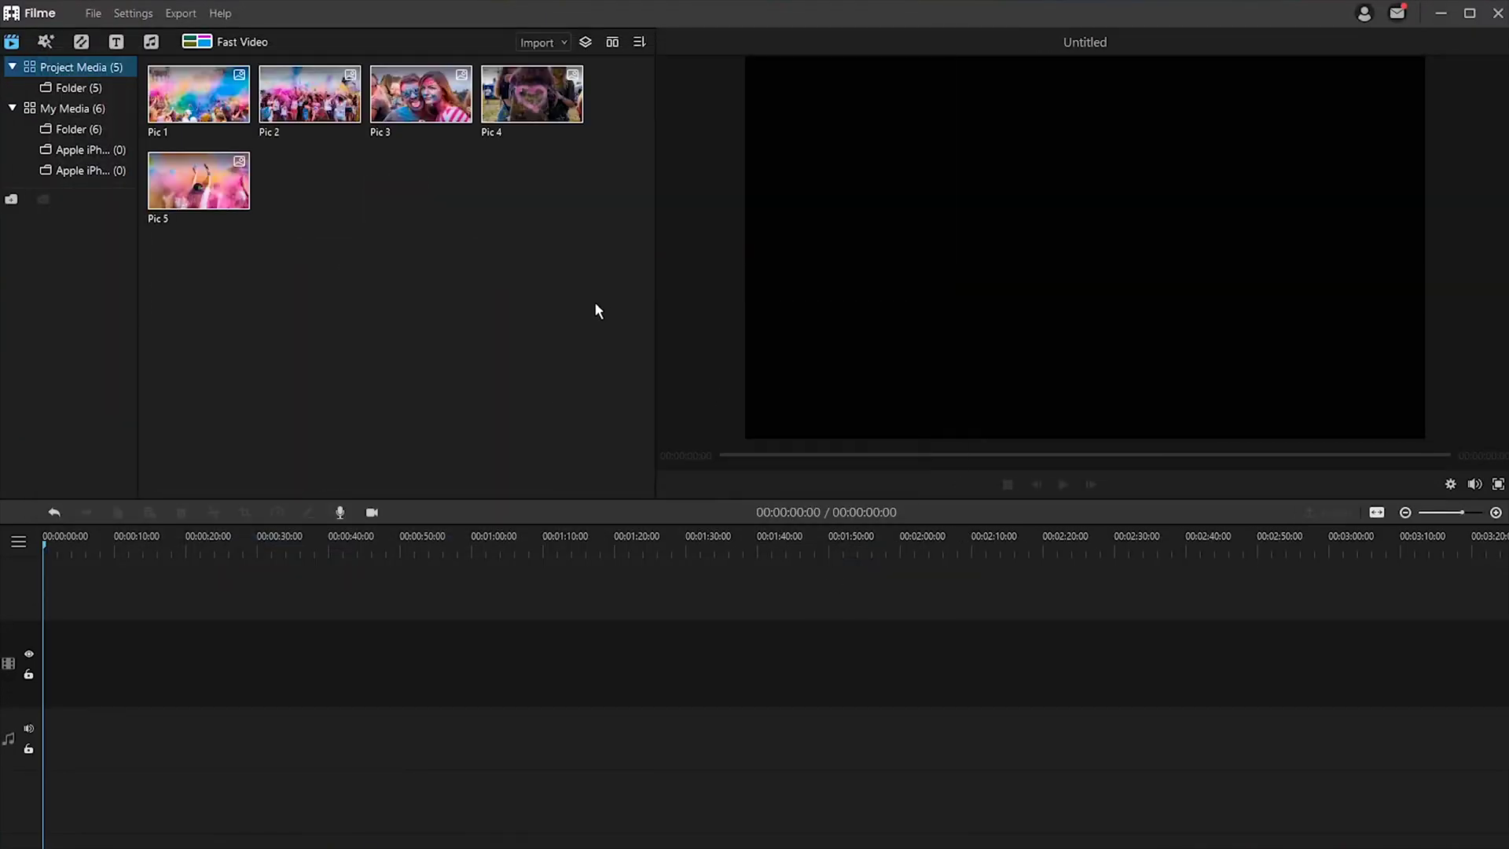
pyautogui.rightClick(597, 311)
pyautogui.click(542, 242)
pyautogui.click(794, 441)
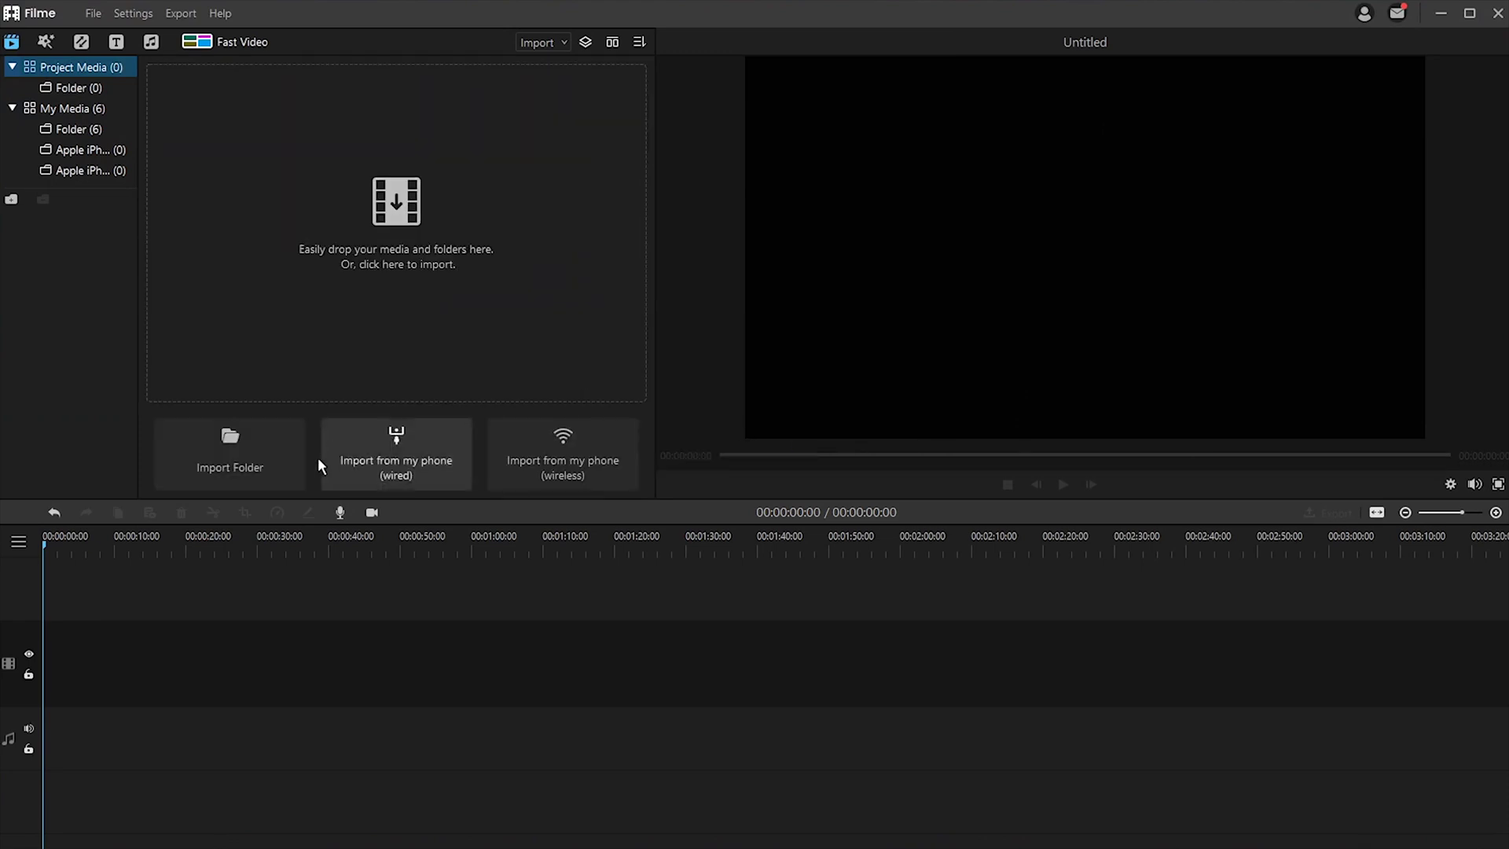
pyautogui.click(265, 456)
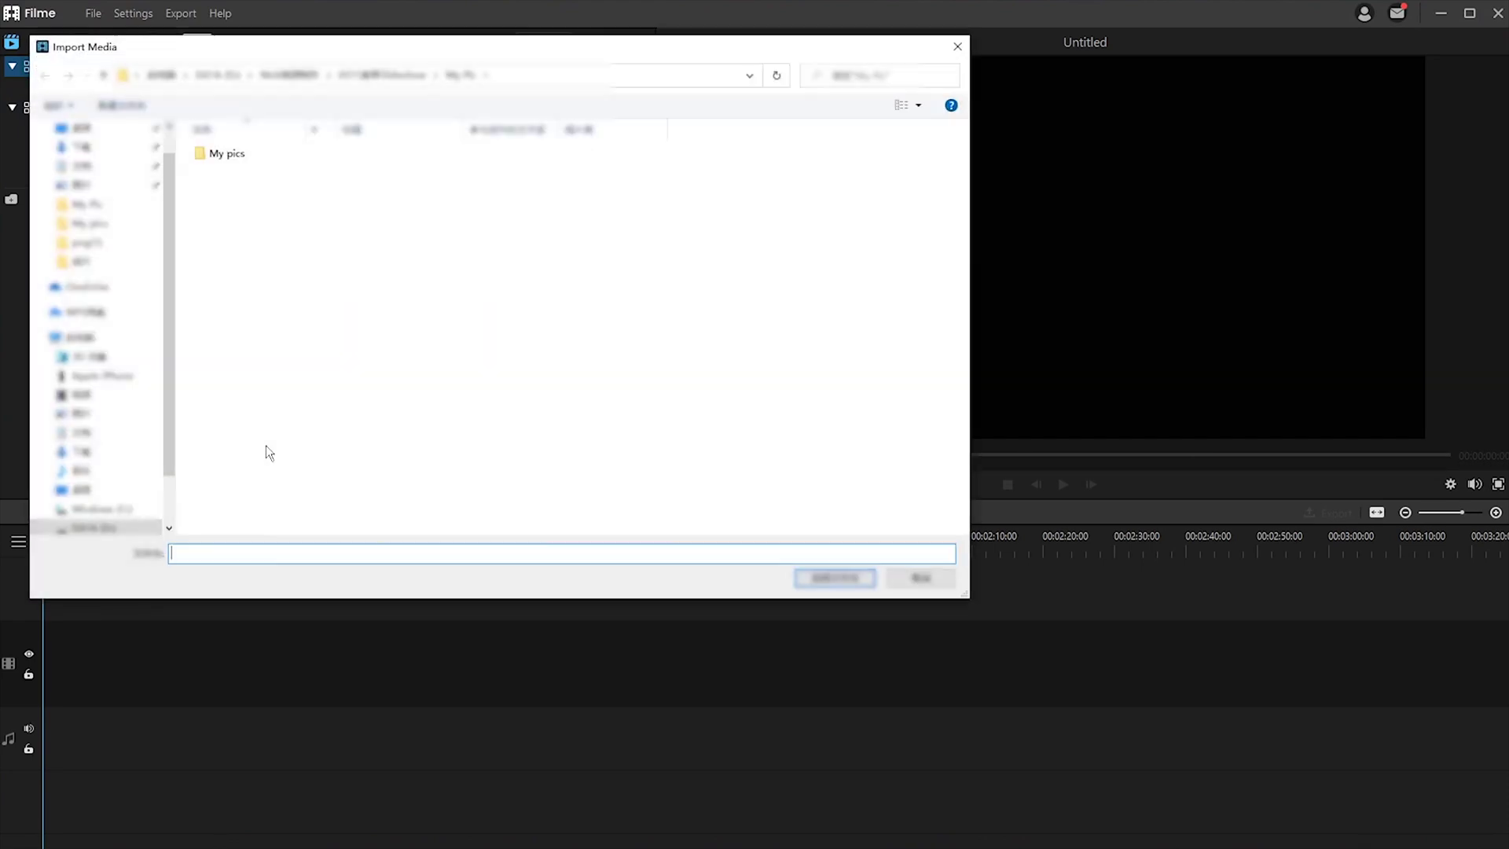
pyautogui.click(227, 157)
pyautogui.click(814, 582)
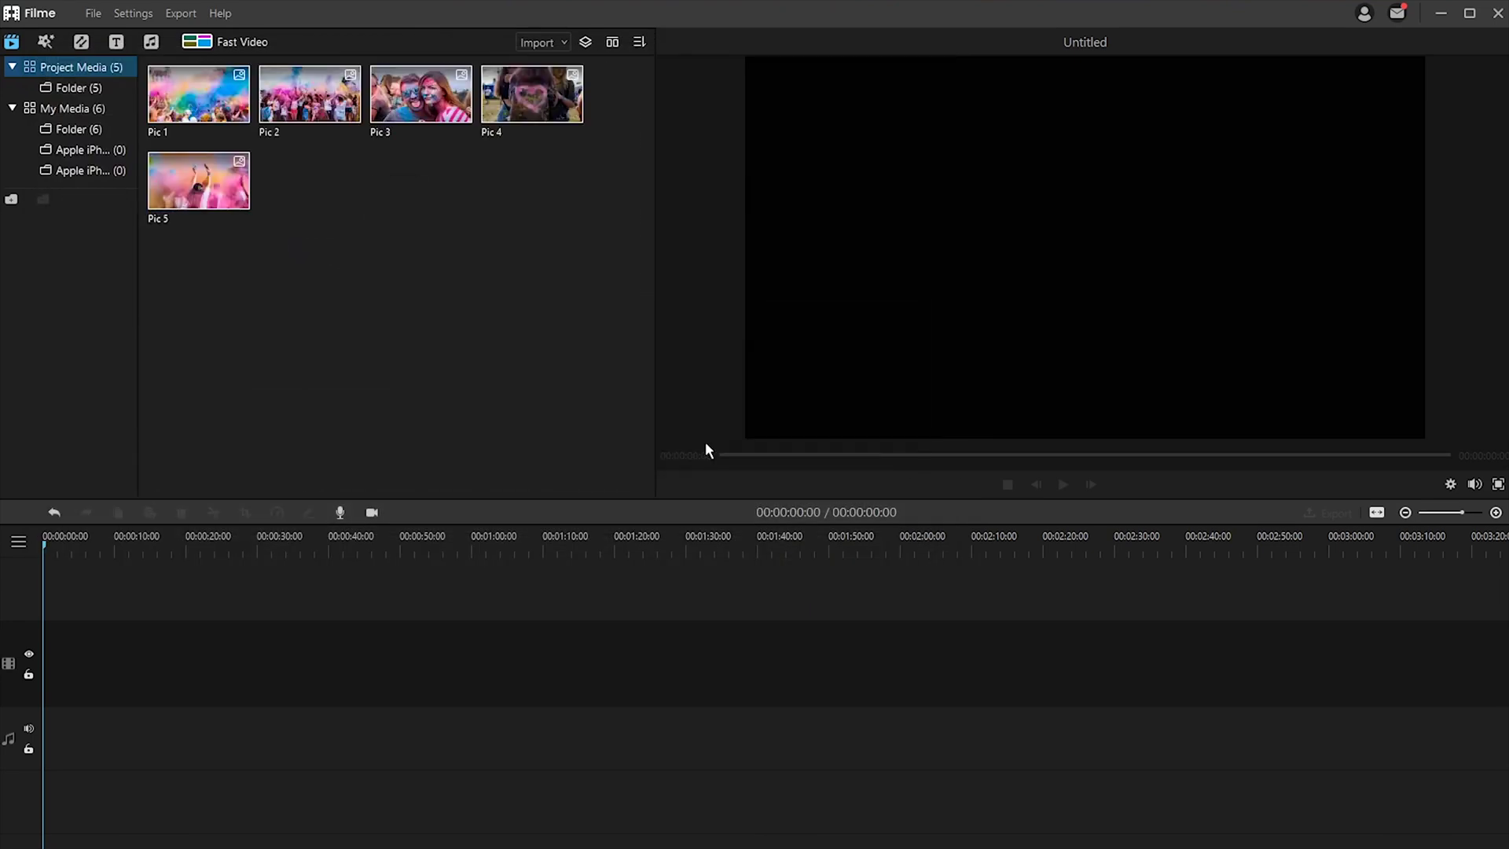
pyautogui.moveTo(566, 256); pyautogui.dragTo(259, 125)
pyautogui.press('Delete')
# Clear the project media and start a wired phone import from the Apple iPhone
pyautogui.click(779, 443)
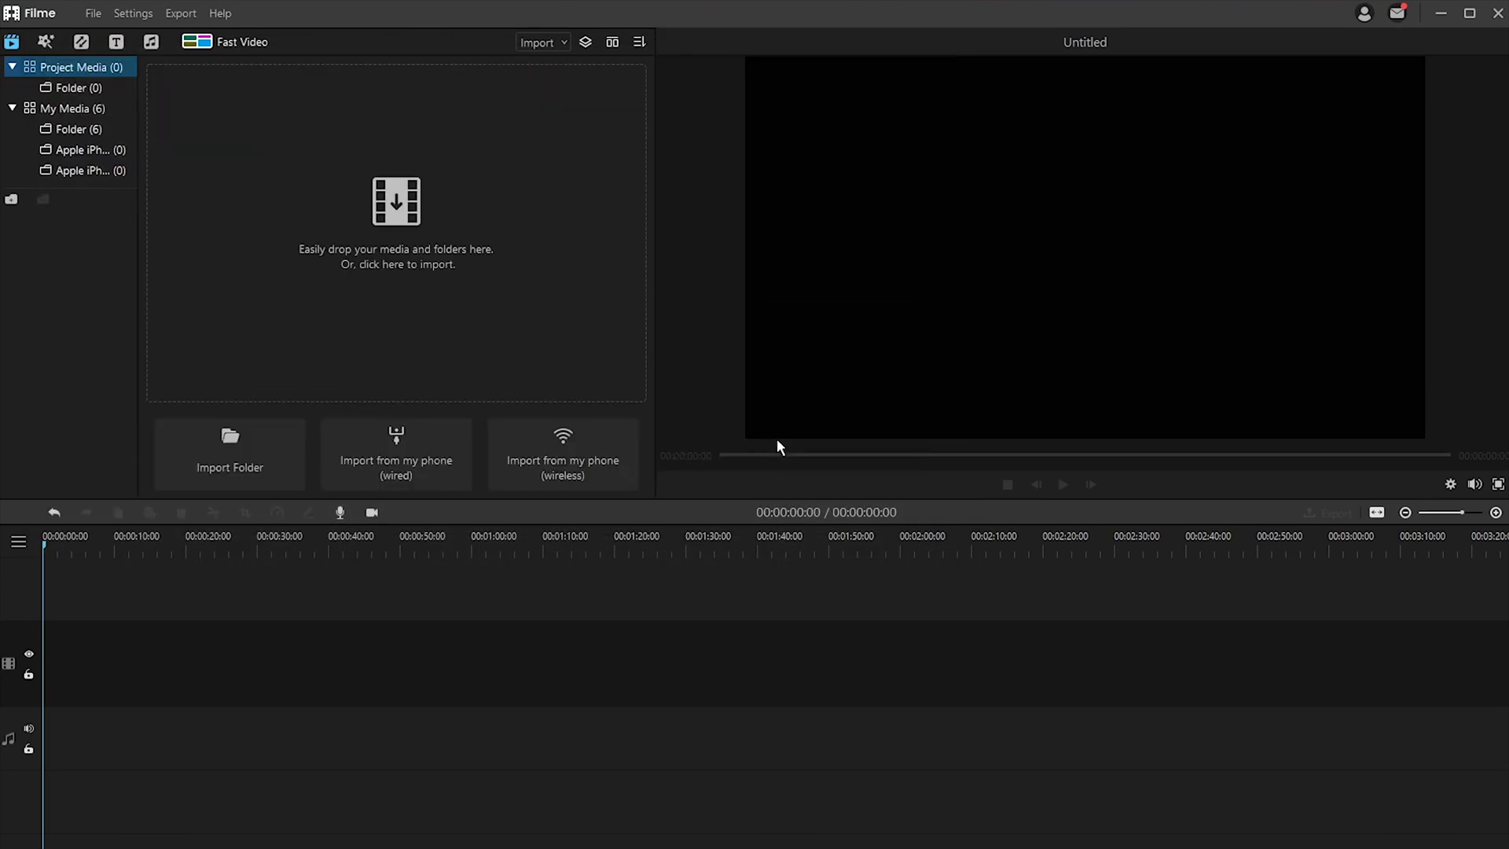
pyautogui.click(445, 455)
pyautogui.click(601, 150)
pyautogui.click(601, 171)
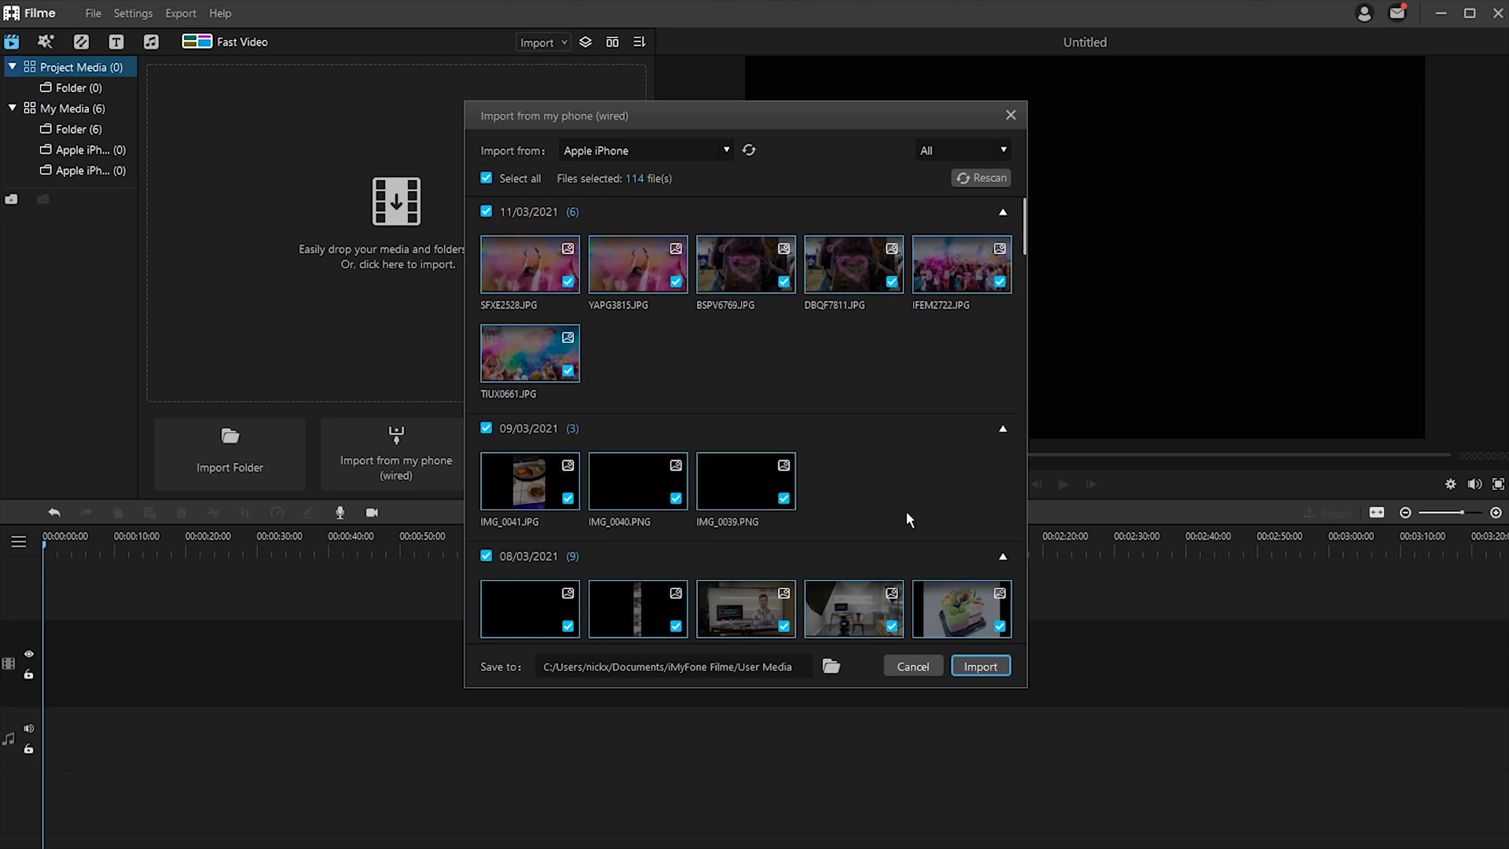
# Cancel the wired import, try the wireless phone import and dismiss the firewall notice
pyautogui.click(914, 666)
pyautogui.click(591, 447)
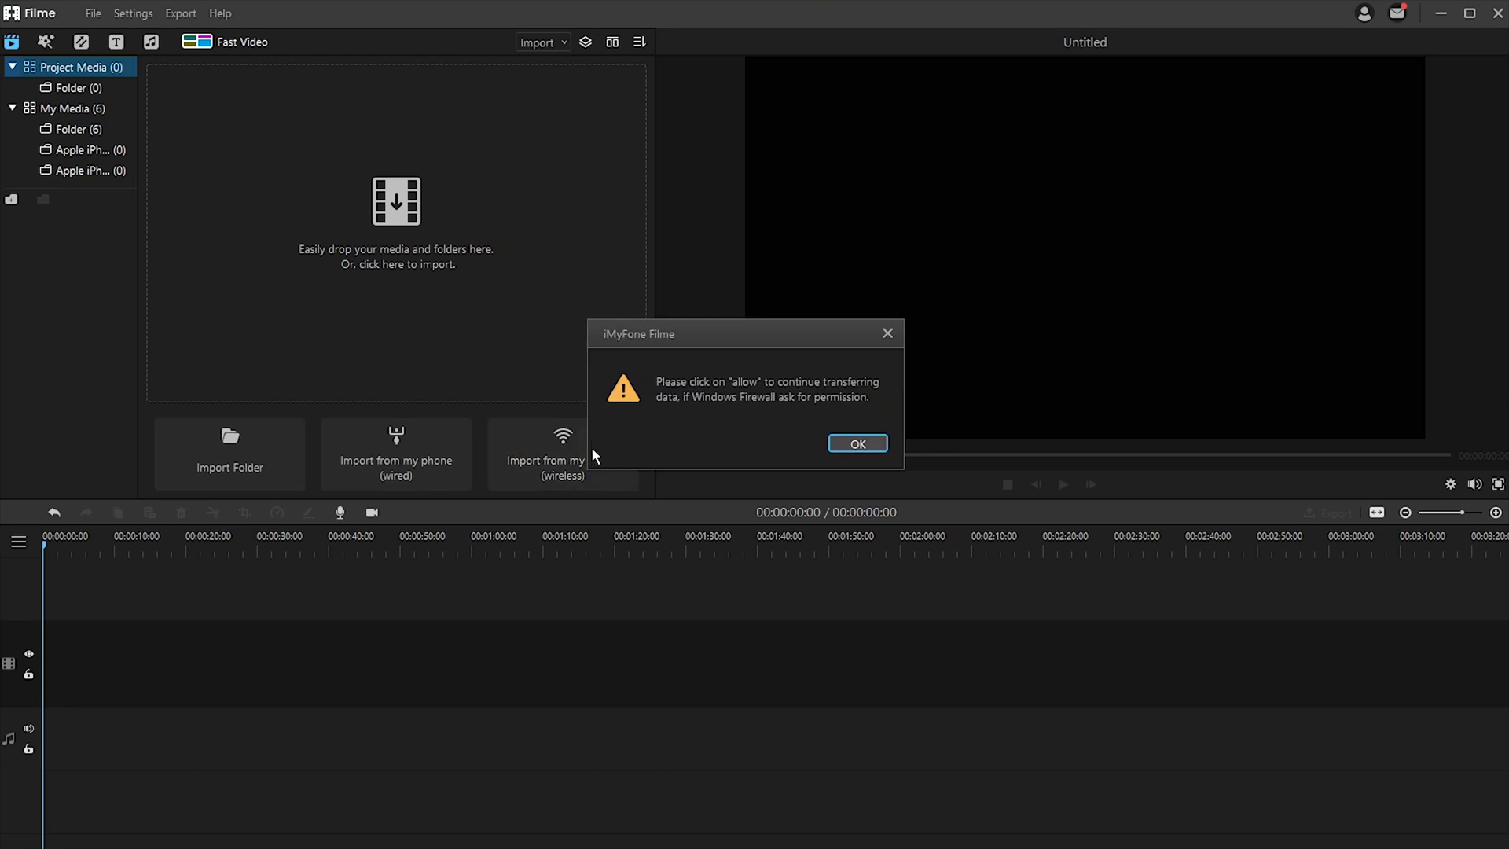
pyautogui.click(868, 445)
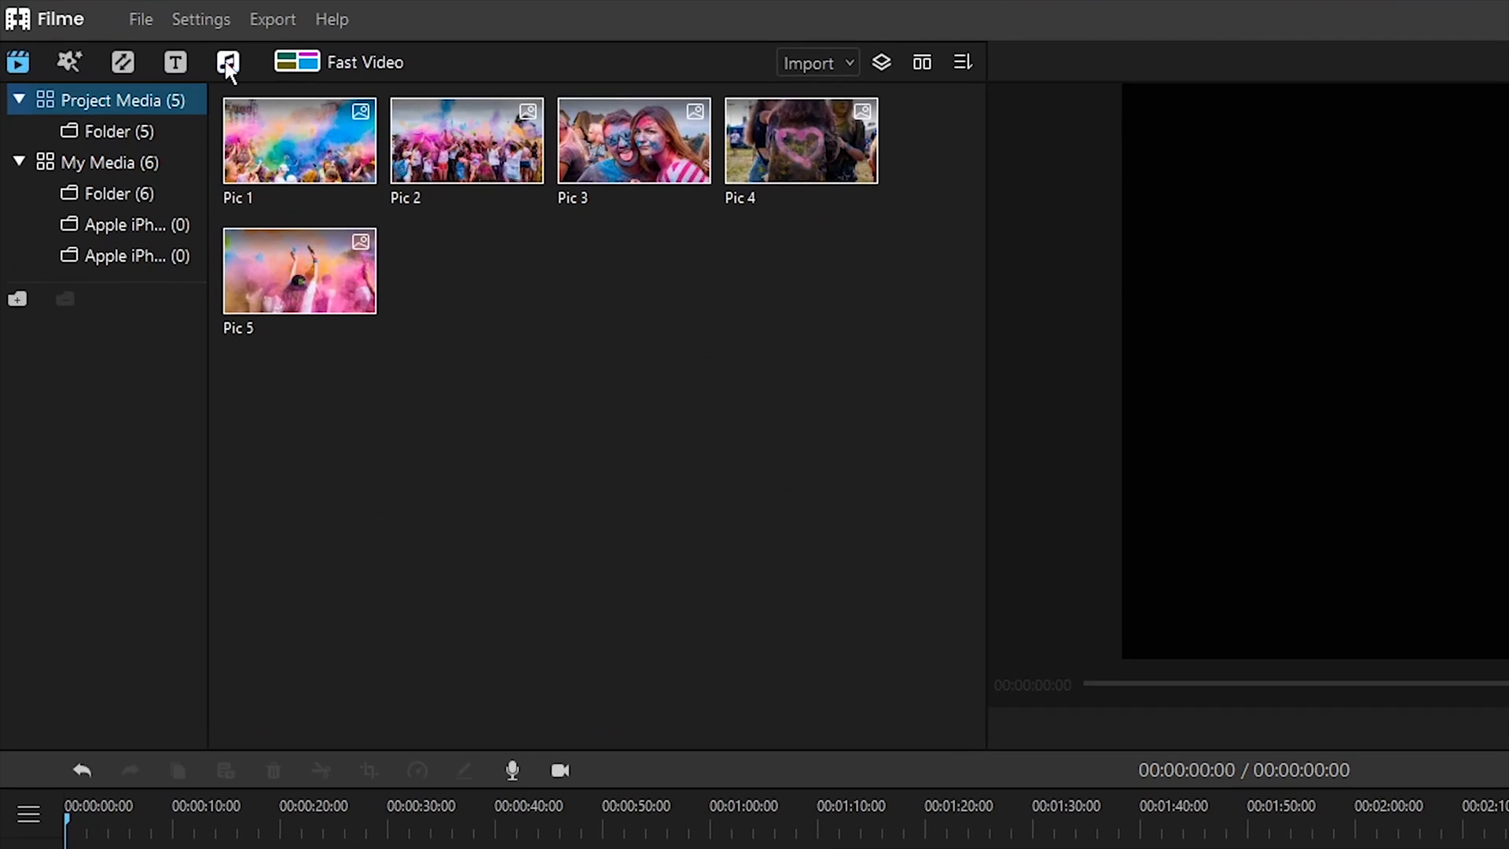
# Preview built-in audio tracks, including Inspiration, in the Audio library
pyautogui.click(227, 63)
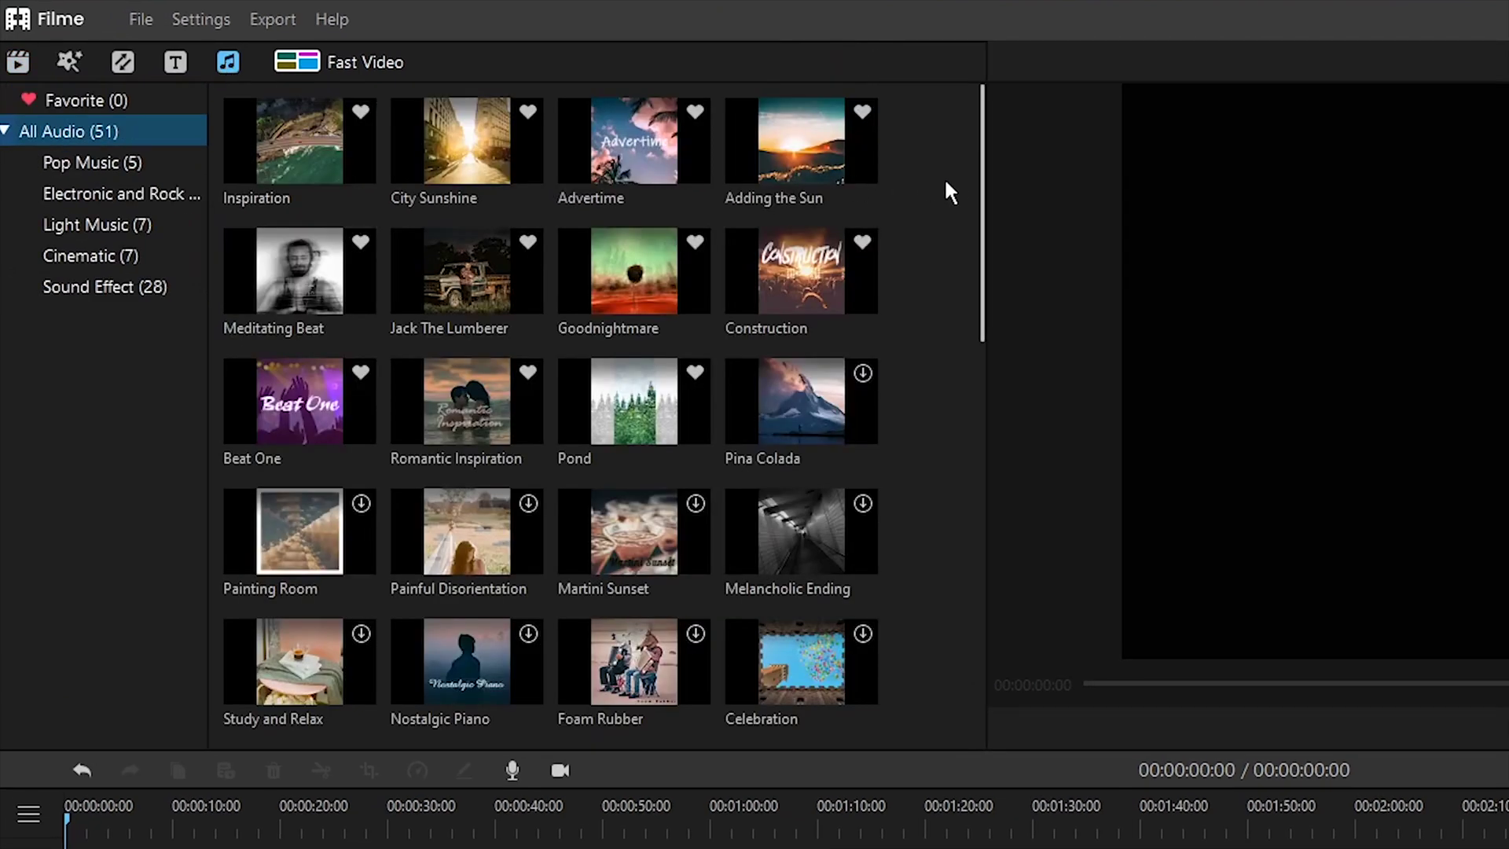
pyautogui.moveTo(981, 201); pyautogui.dragTo(969, 138)
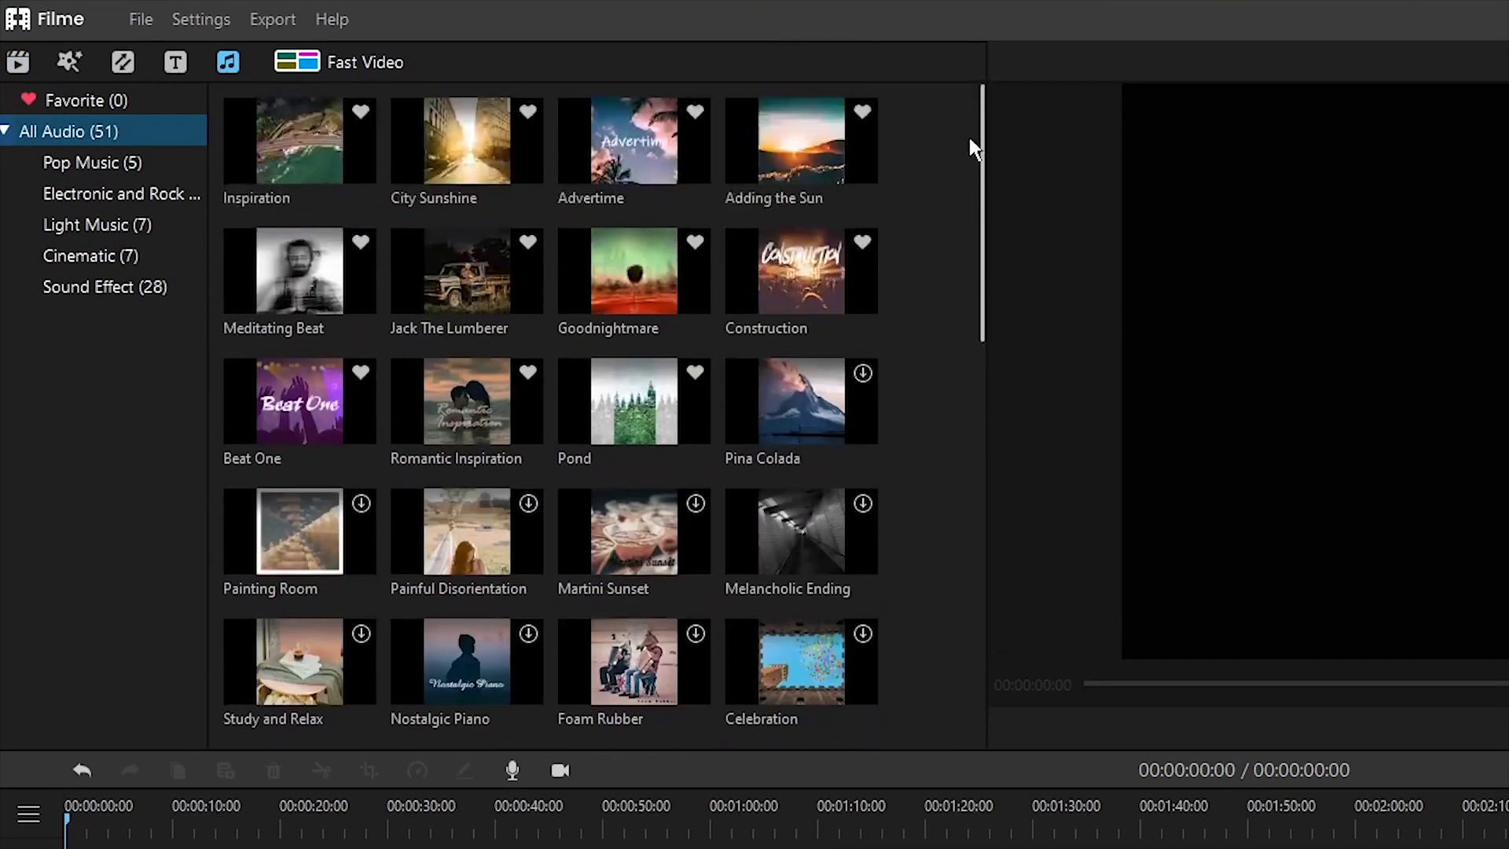
pyautogui.click(313, 173)
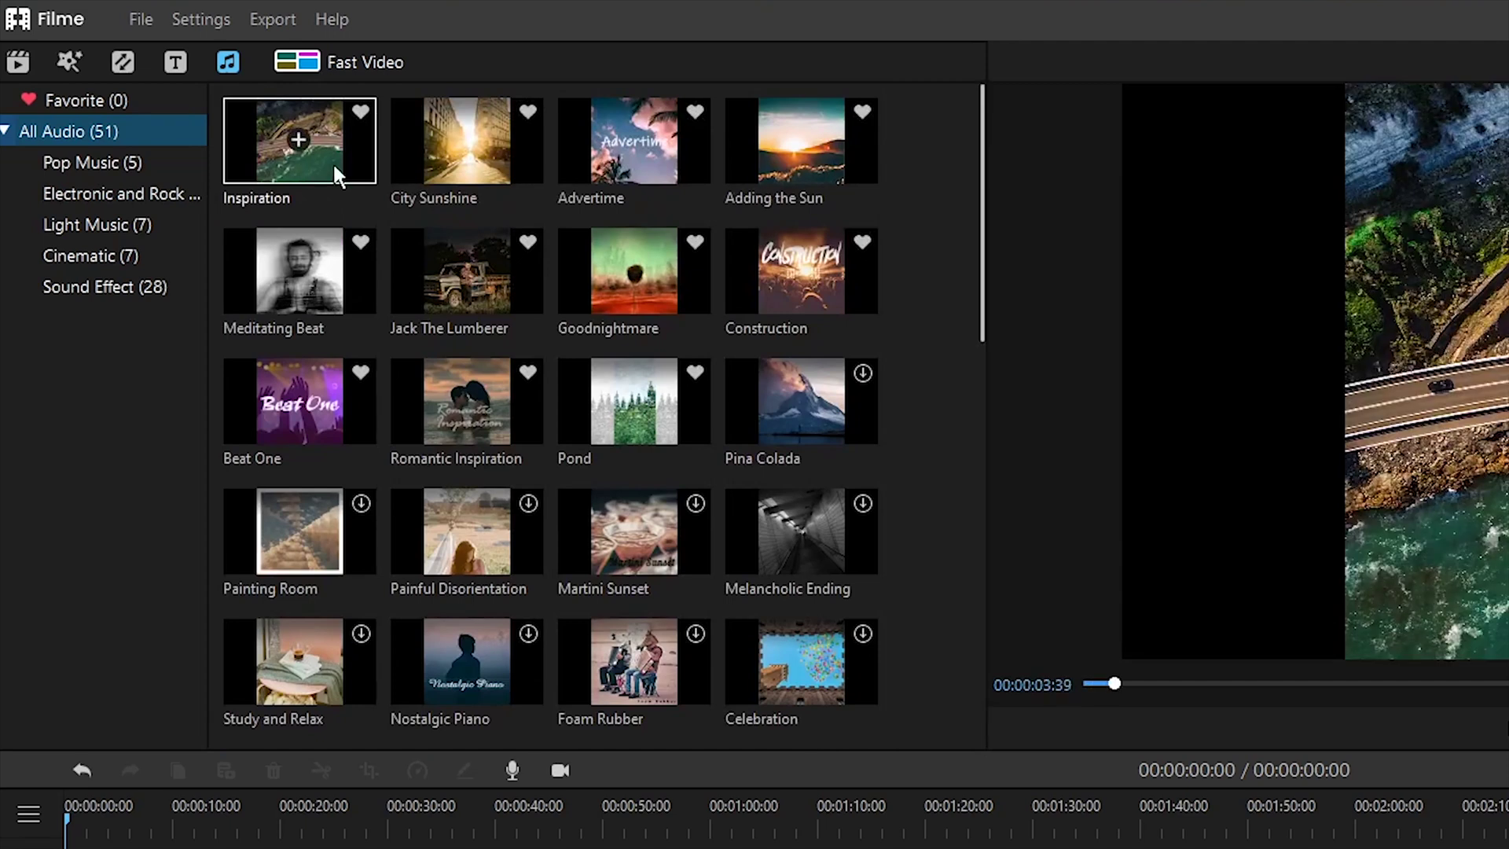
pyautogui.click(484, 167)
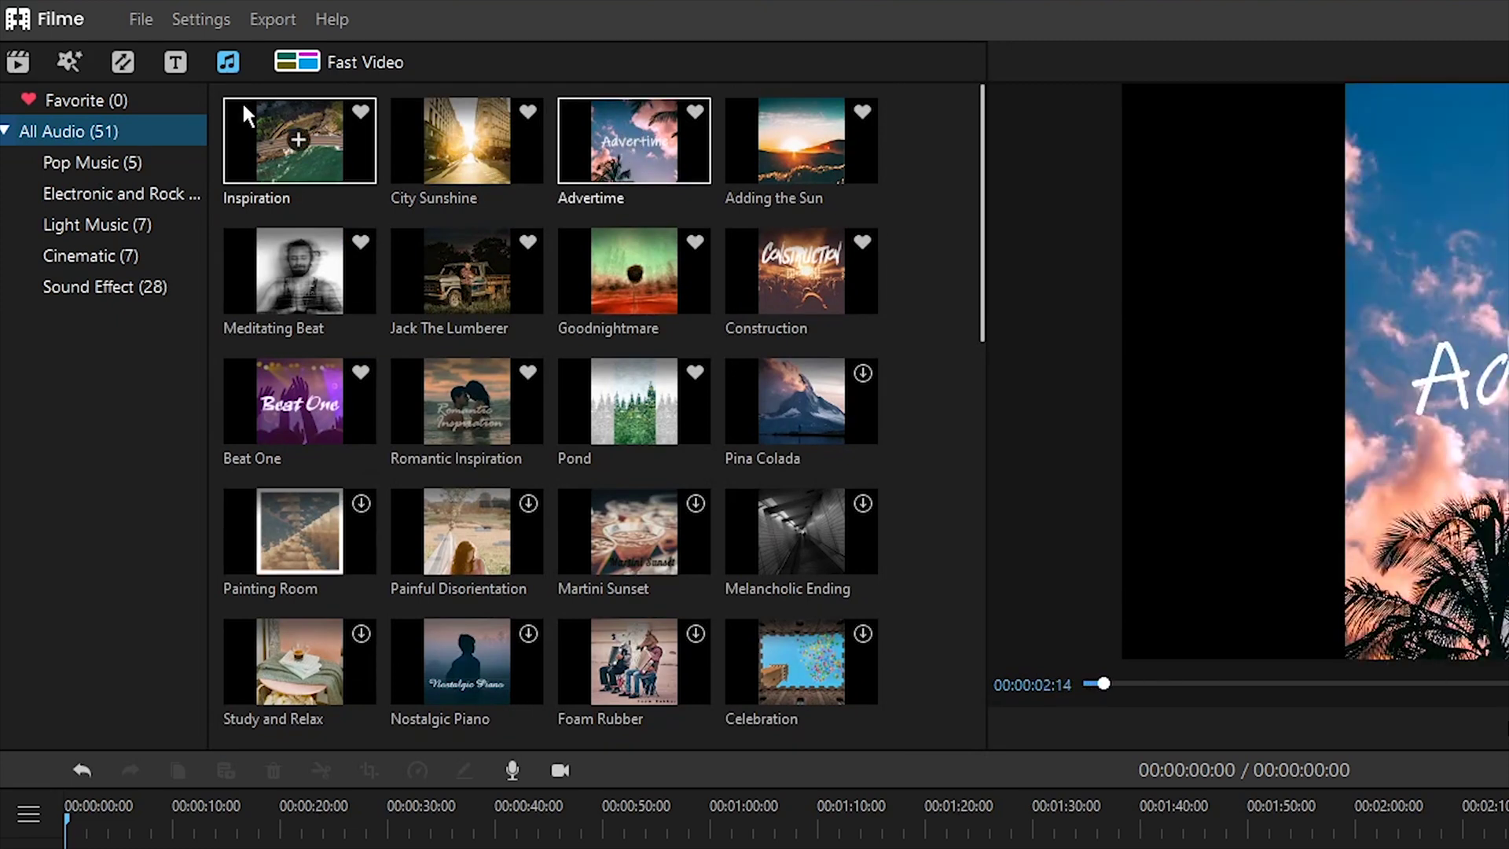
# Import the Music file from the My Pic folder into Project Media
pyautogui.click(18, 65)
pyautogui.click(837, 69)
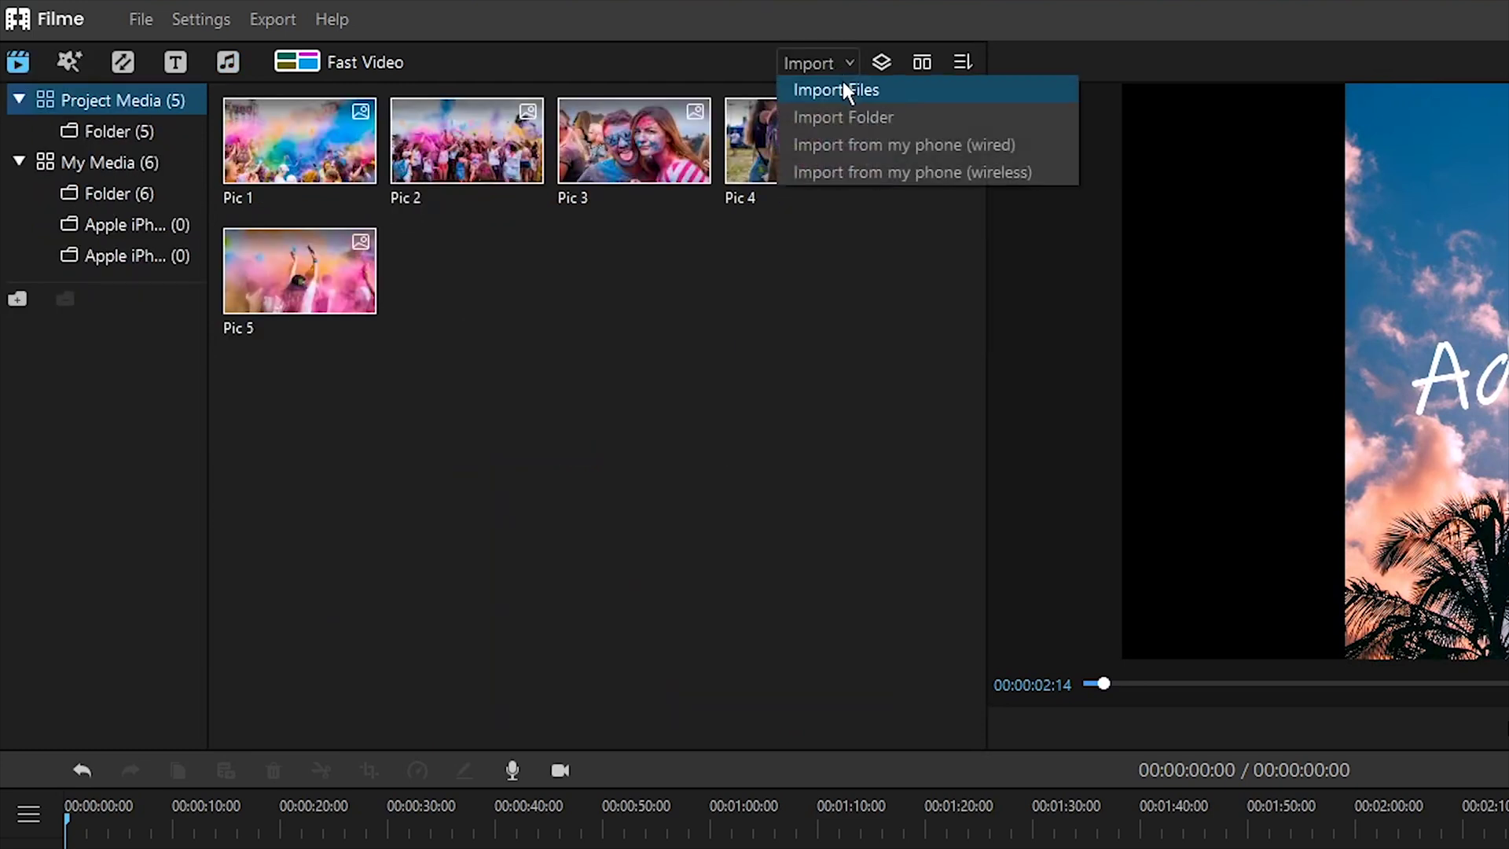
pyautogui.click(843, 90)
pyautogui.click(684, 116)
pyautogui.click(686, 116)
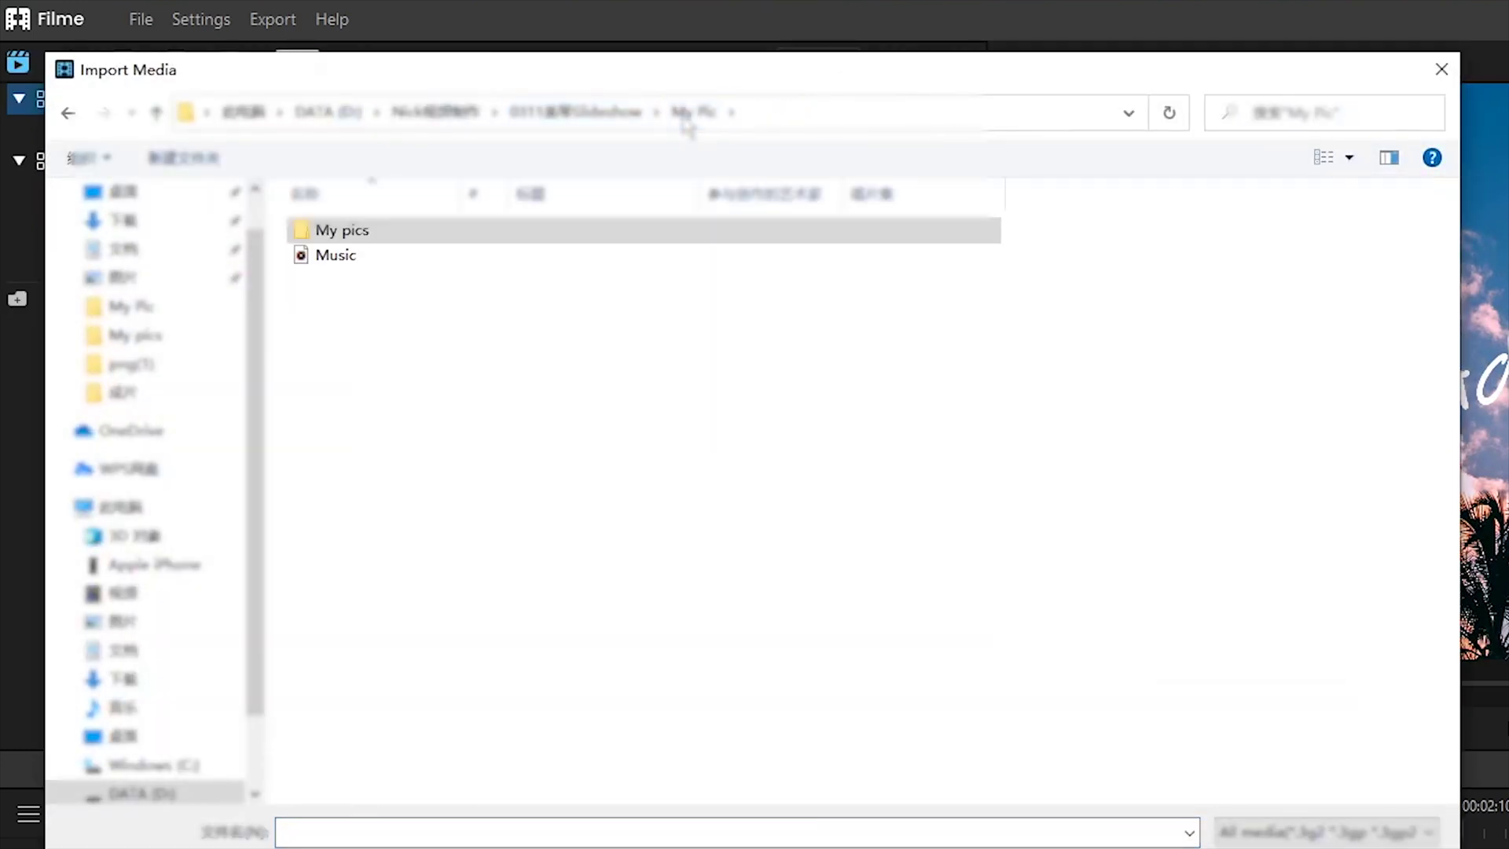
pyautogui.doubleClick(384, 256)
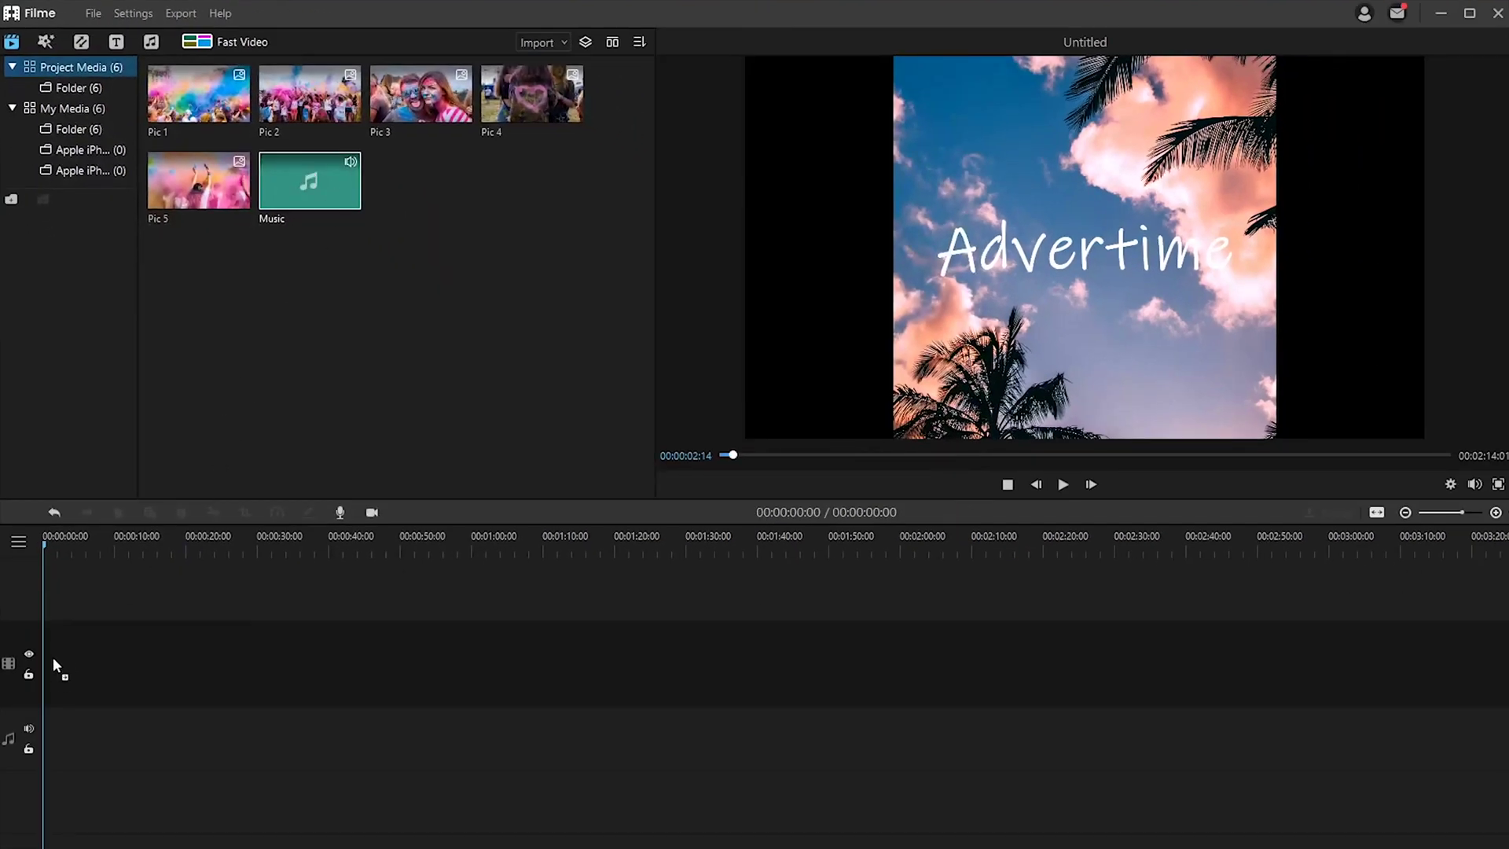
# Place Music on the audio track and the pictures on the video track
pyautogui.moveTo(54, 664); pyautogui.dragTo(46, 728)
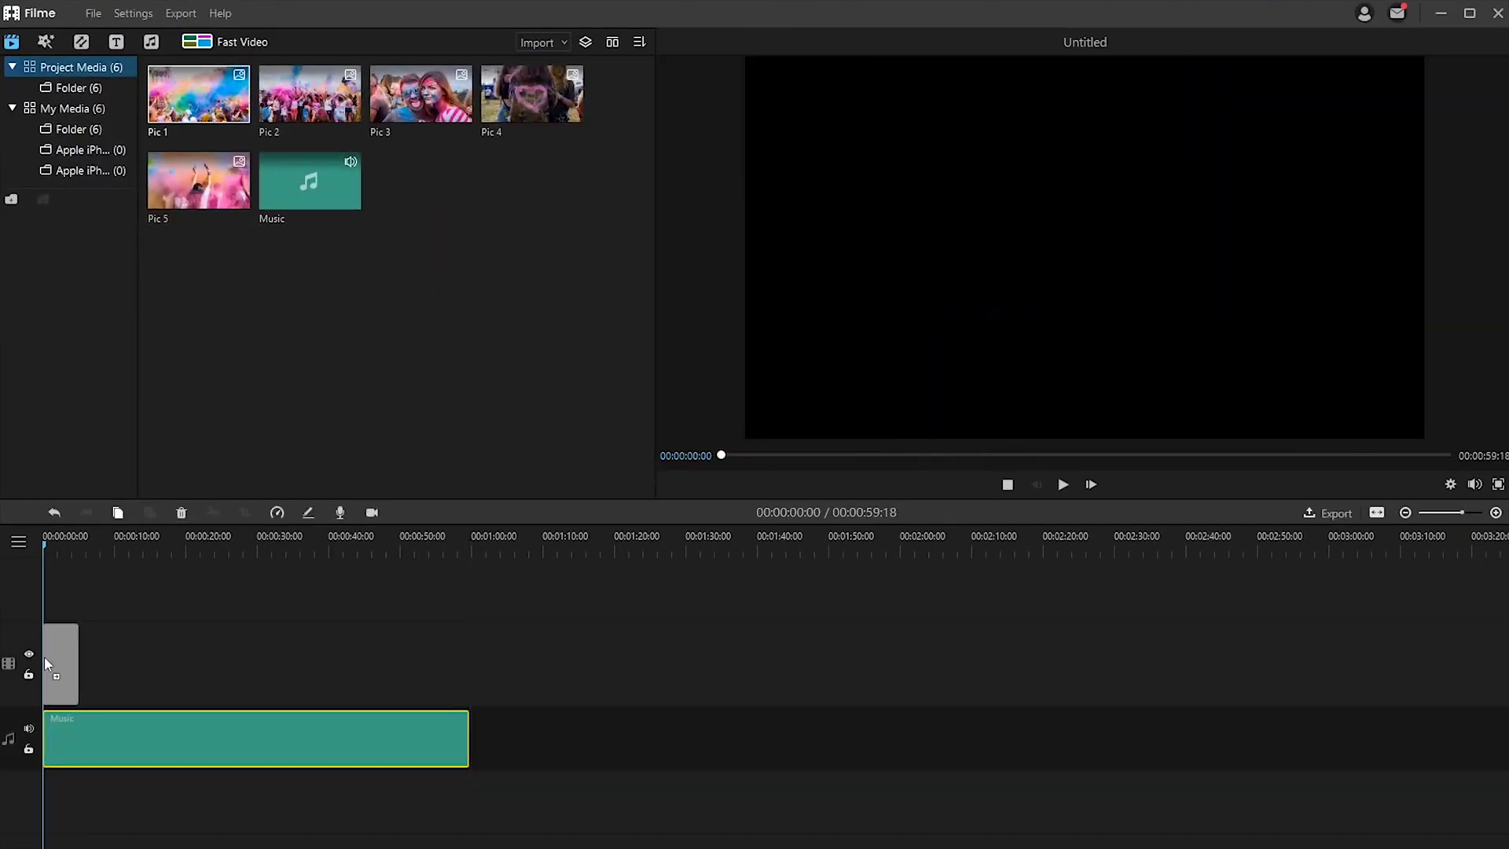
pyautogui.moveTo(44, 657); pyautogui.dragTo(116, 669)
pyautogui.click(847, 487)
pyautogui.moveTo(492, 118); pyautogui.dragTo(190, 657)
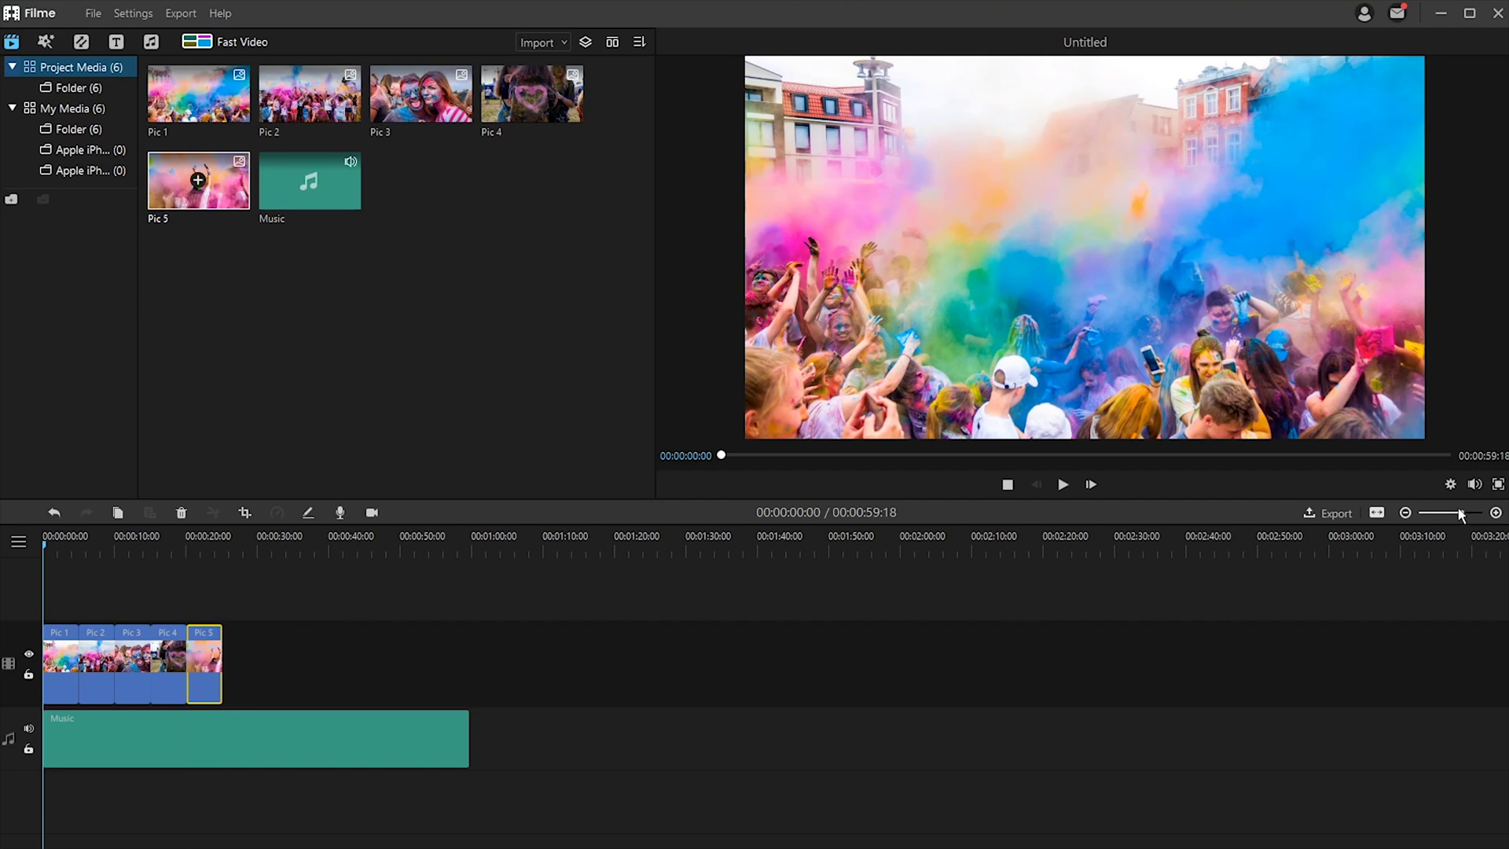
pyautogui.click(1495, 512)
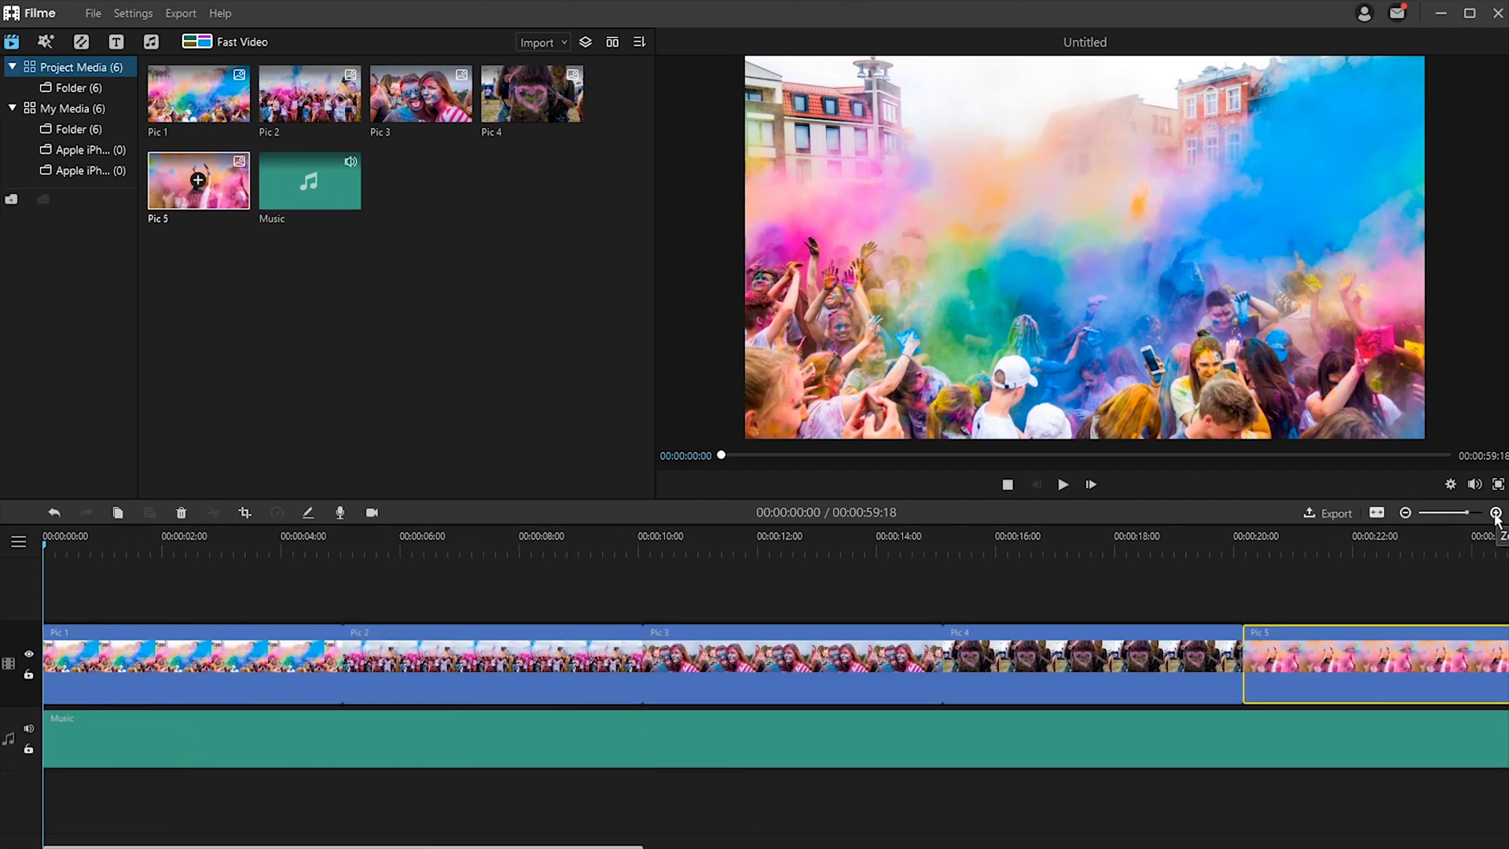
# Trim Pics 1–4 and close the gaps, with Pic 4 ending at 09:08
pyautogui.press('space')
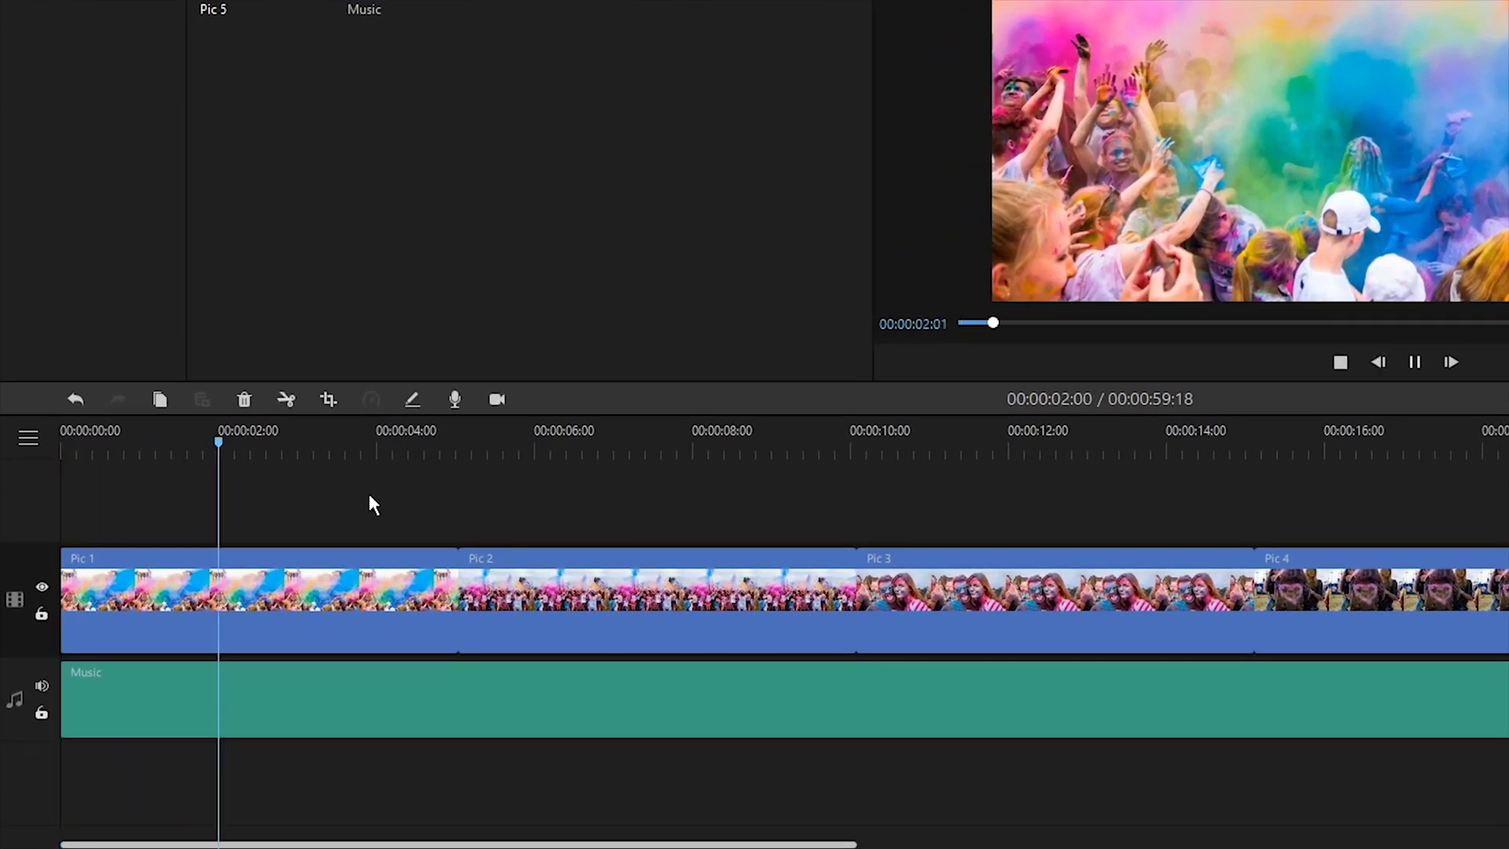
pyautogui.moveTo(457, 597); pyautogui.dragTo(279, 597)
pyautogui.moveTo(520, 579); pyautogui.dragTo(340, 579)
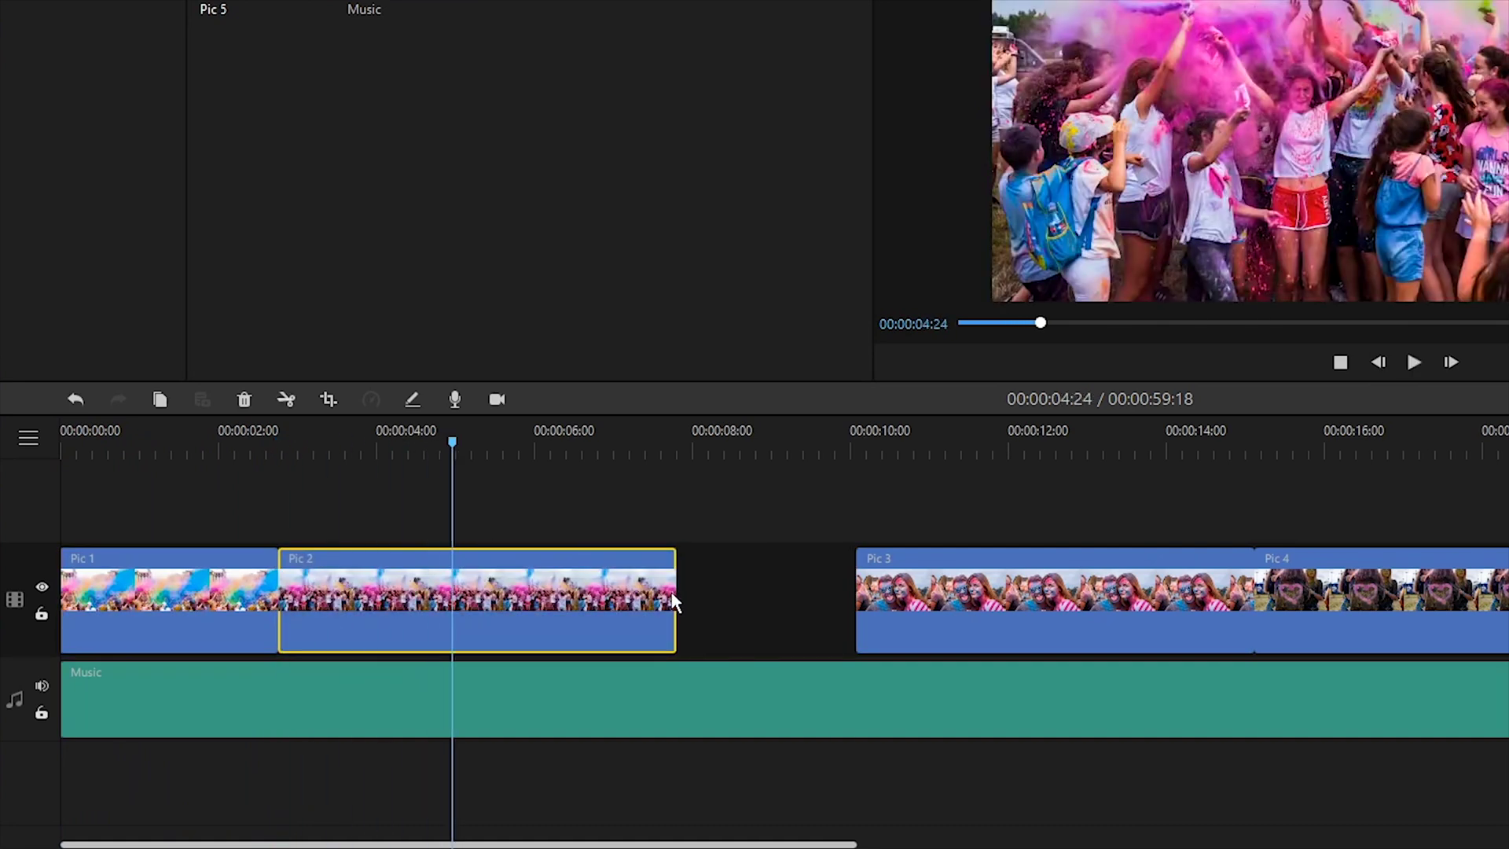
pyautogui.moveTo(674, 602); pyautogui.dragTo(452, 602)
pyautogui.moveTo(960, 582); pyautogui.dragTo(556, 582)
pyautogui.moveTo(849, 602); pyautogui.dragTo(621, 602)
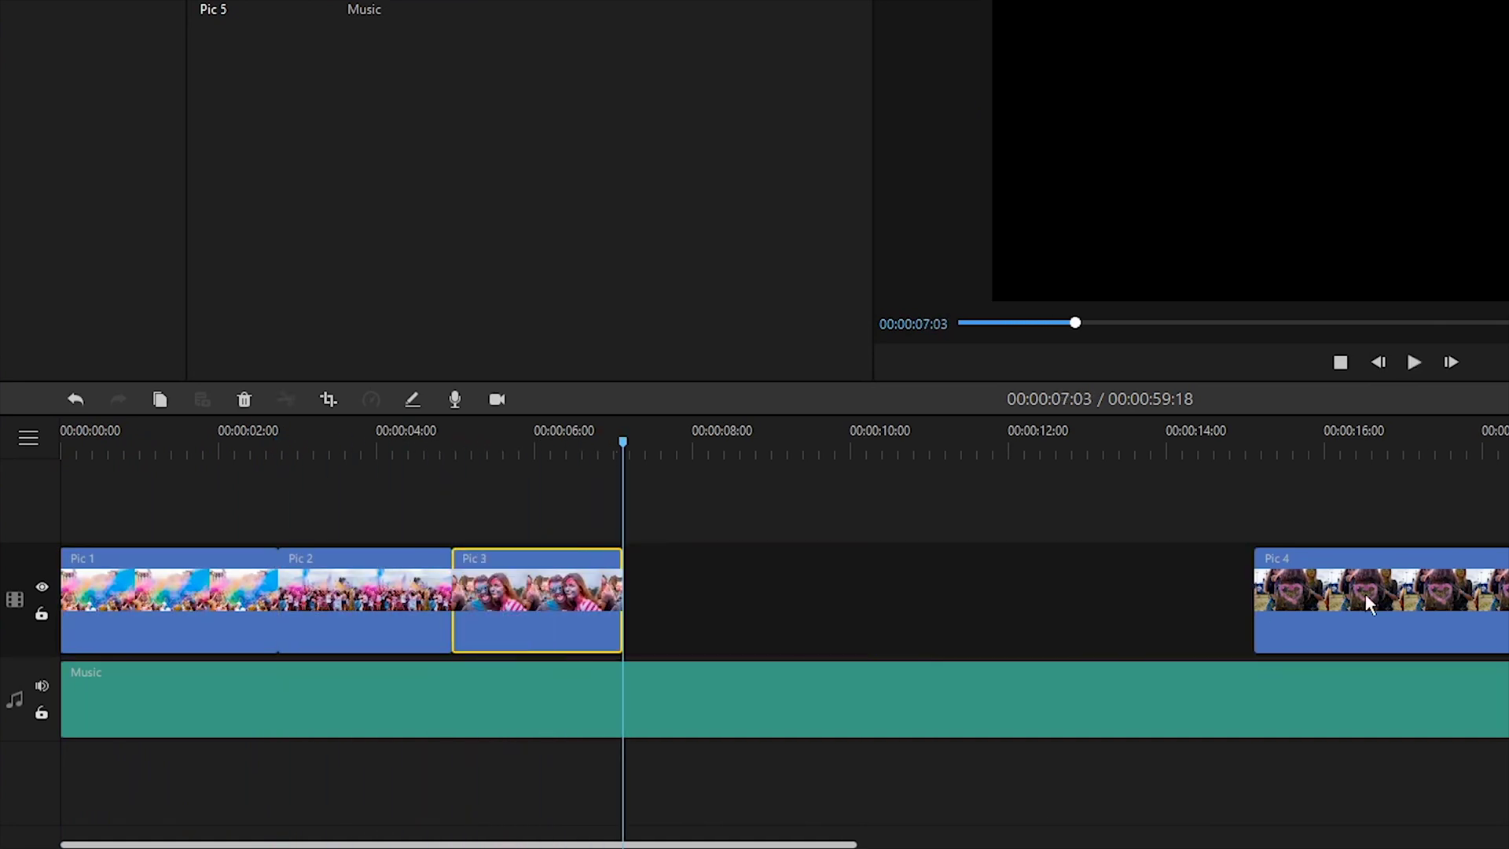
pyautogui.moveTo(1369, 604); pyautogui.dragTo(738, 604)
pyautogui.moveTo(1014, 600); pyautogui.dragTo(796, 600)
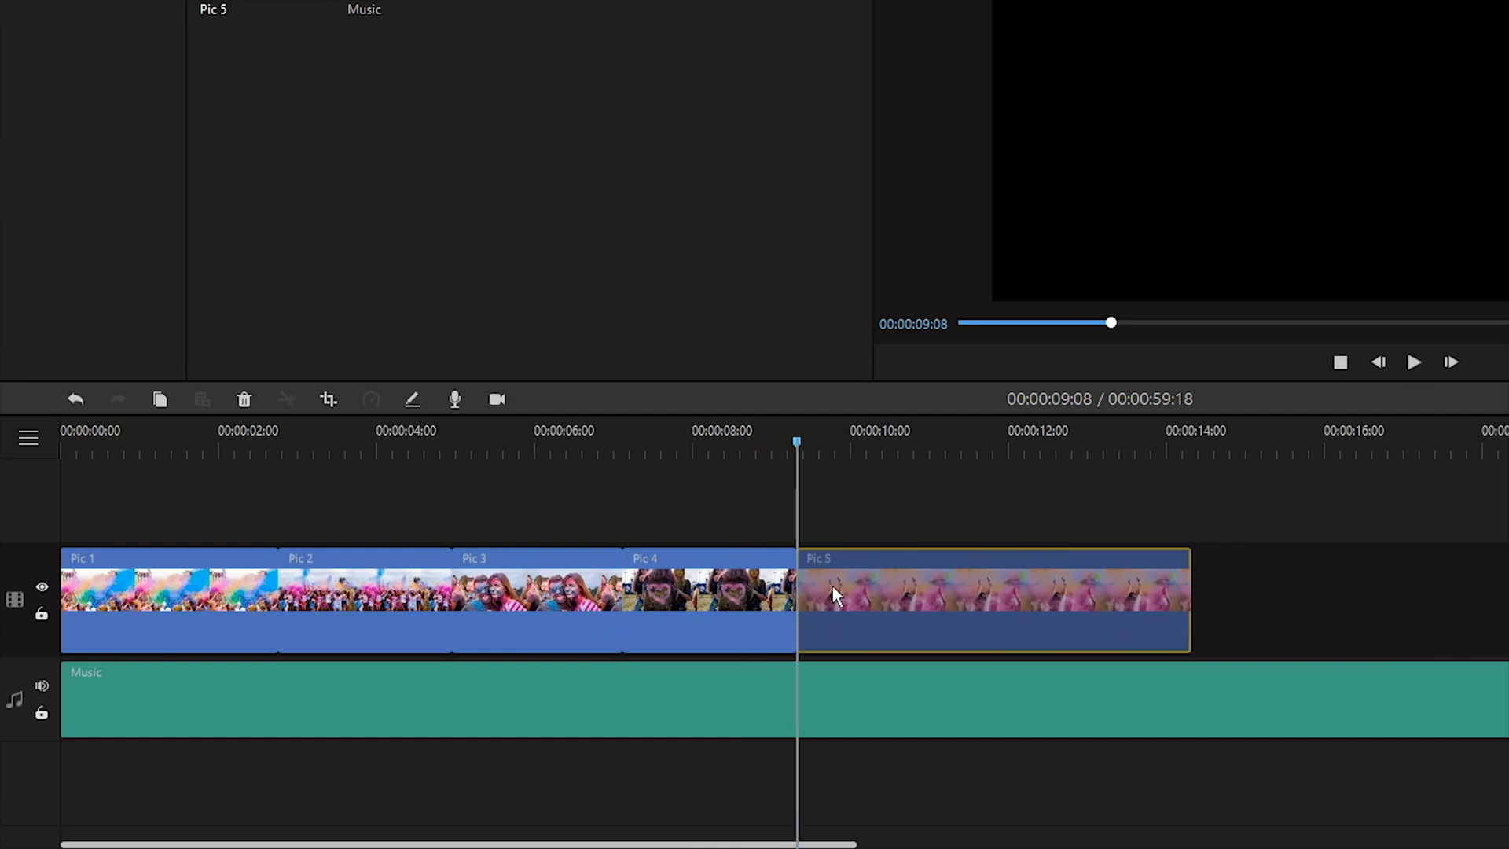
# Trim Pic 5 to end at 13:15 and cut the music off there
pyautogui.moveTo(797, 442); pyautogui.dragTo(1135, 442)
pyautogui.moveTo(1189, 597); pyautogui.dragTo(1134, 598)
pyautogui.click(1160, 672)
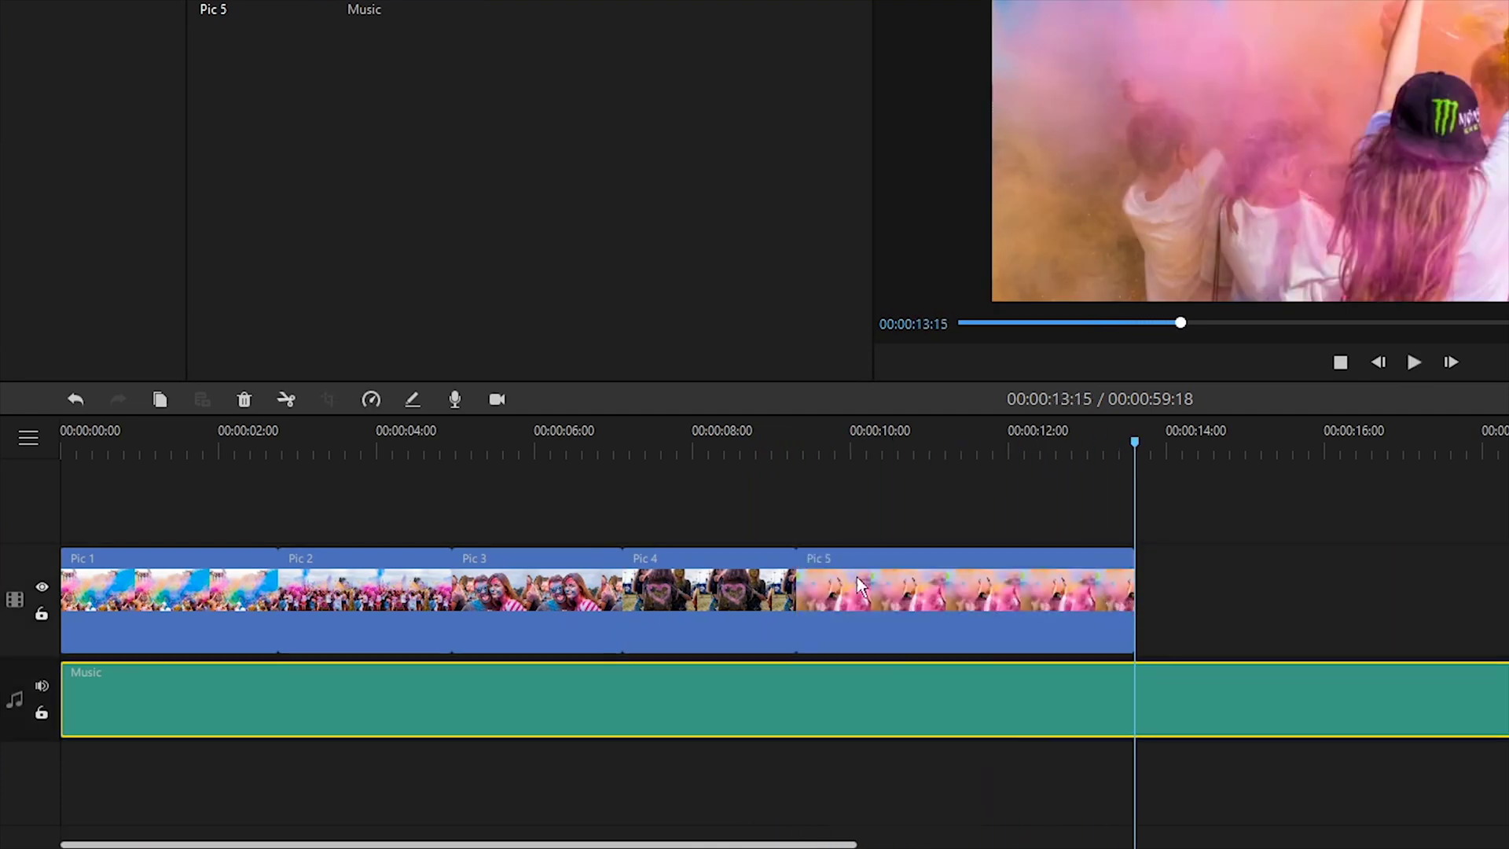
pyautogui.click(282, 399)
pyautogui.click(249, 400)
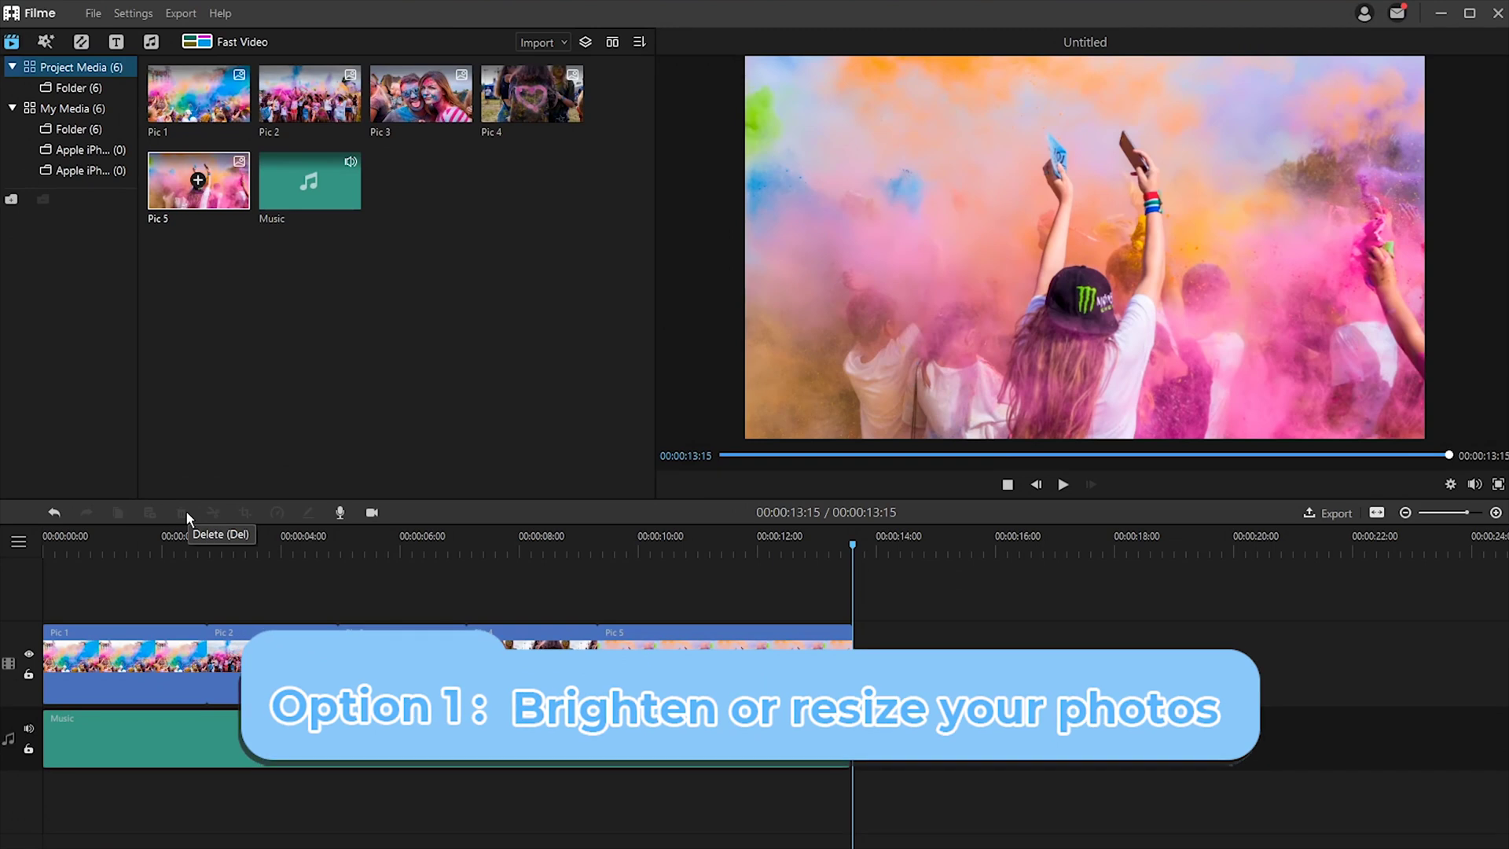
# Adjust Pic 4's contrast and scale, trying a rotation and then straightening it again
pyautogui.click(519, 546)
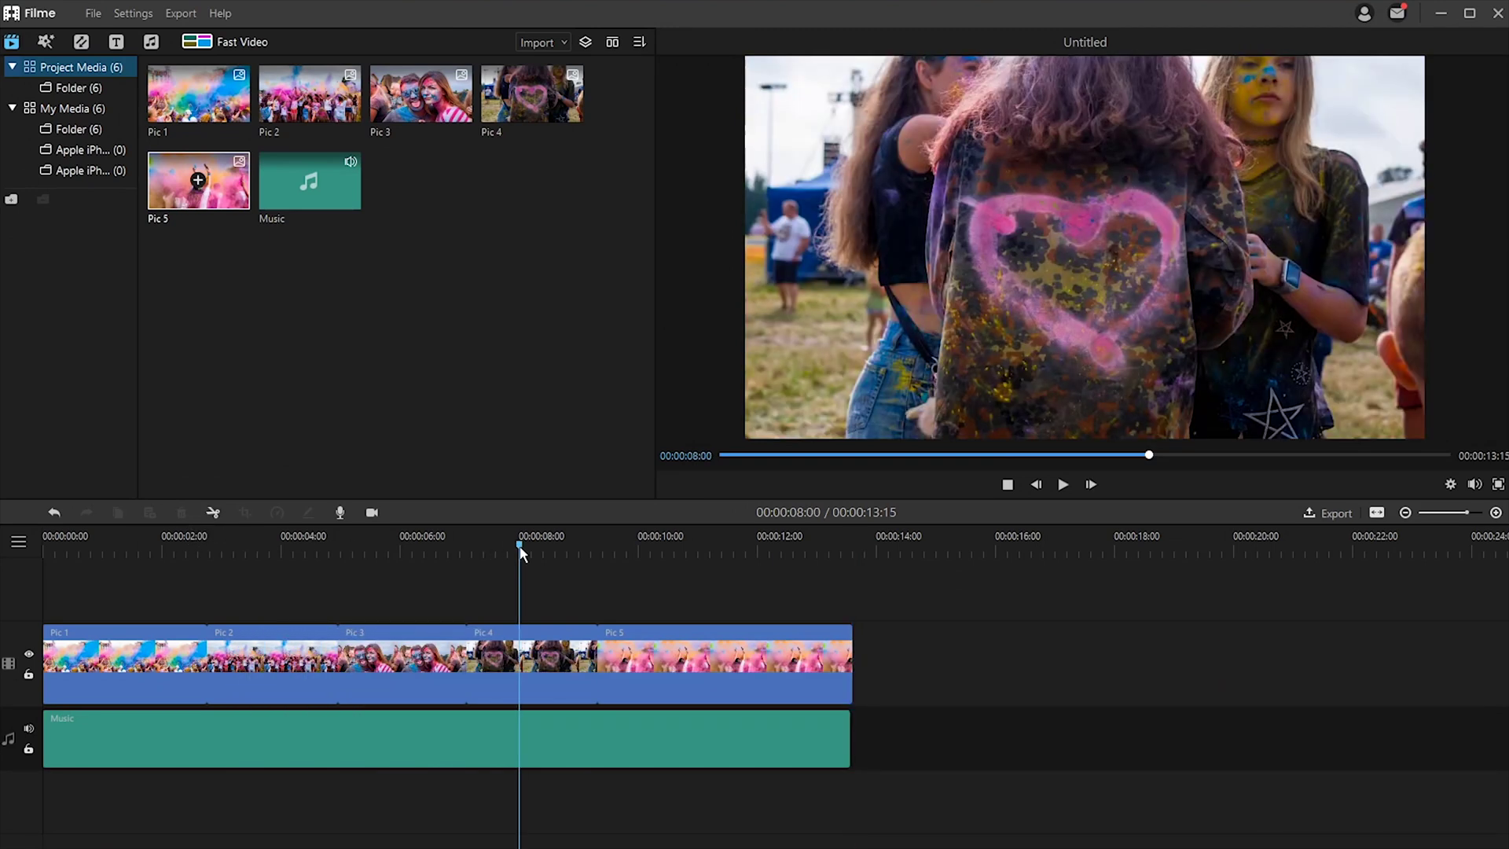
pyautogui.doubleClick(555, 667)
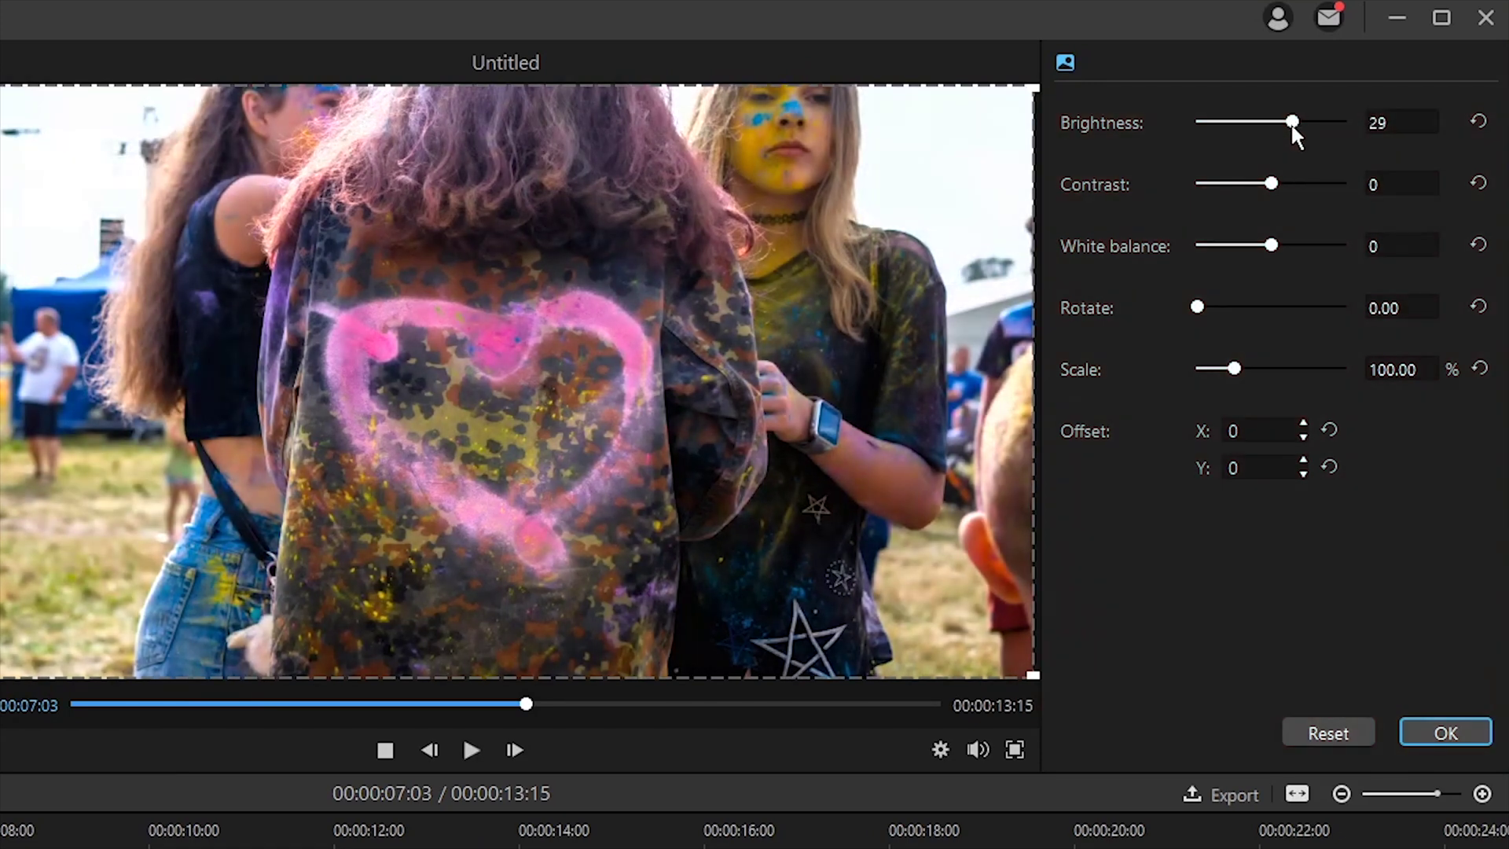
pyautogui.moveTo(1277, 183); pyautogui.dragTo(1284, 183)
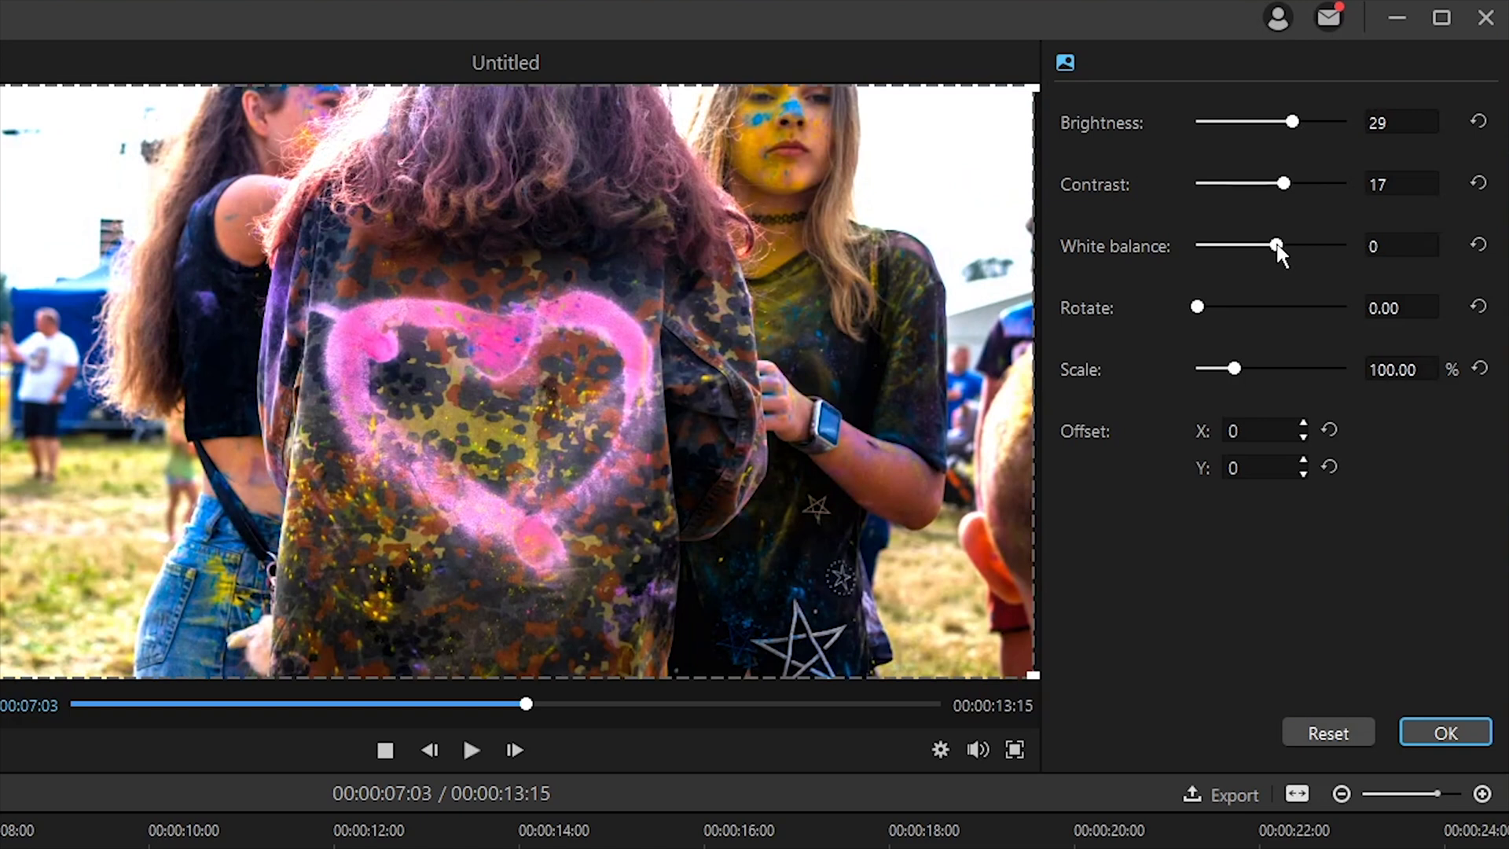
pyautogui.moveTo(1211, 310); pyautogui.dragTo(1172, 308)
pyautogui.moveTo(1234, 369)
pyautogui.mouseDown()
pyautogui.moveTo(1256, 368)
pyautogui.moveTo(1243, 369)
pyautogui.mouseUp()
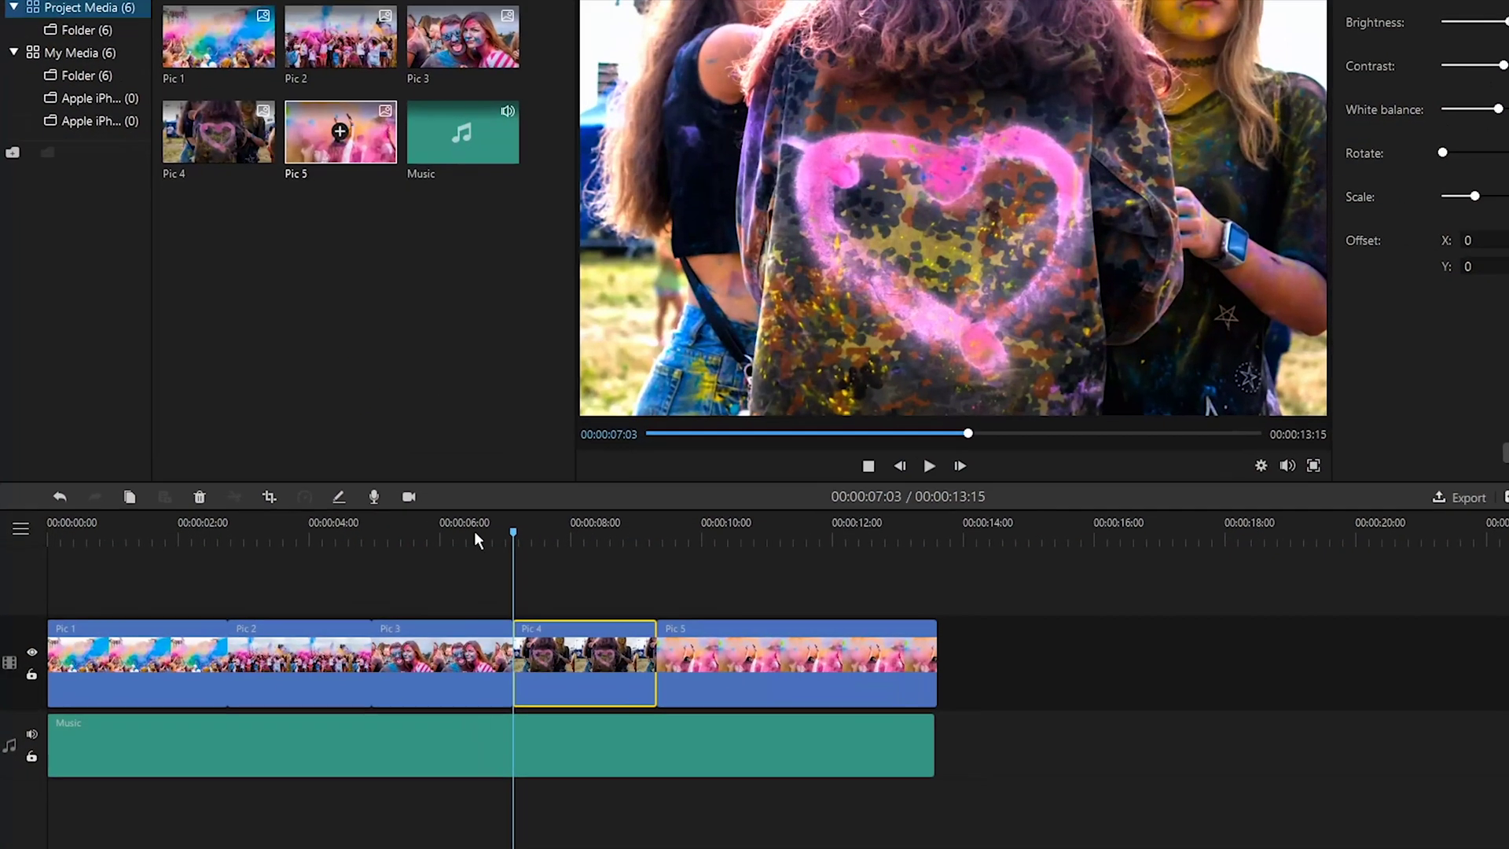
# Give Pic 3 a reversed Pan&Zoom pulling out from a 2296 x 1292 close-up, then preview
pyautogui.click(430, 535)
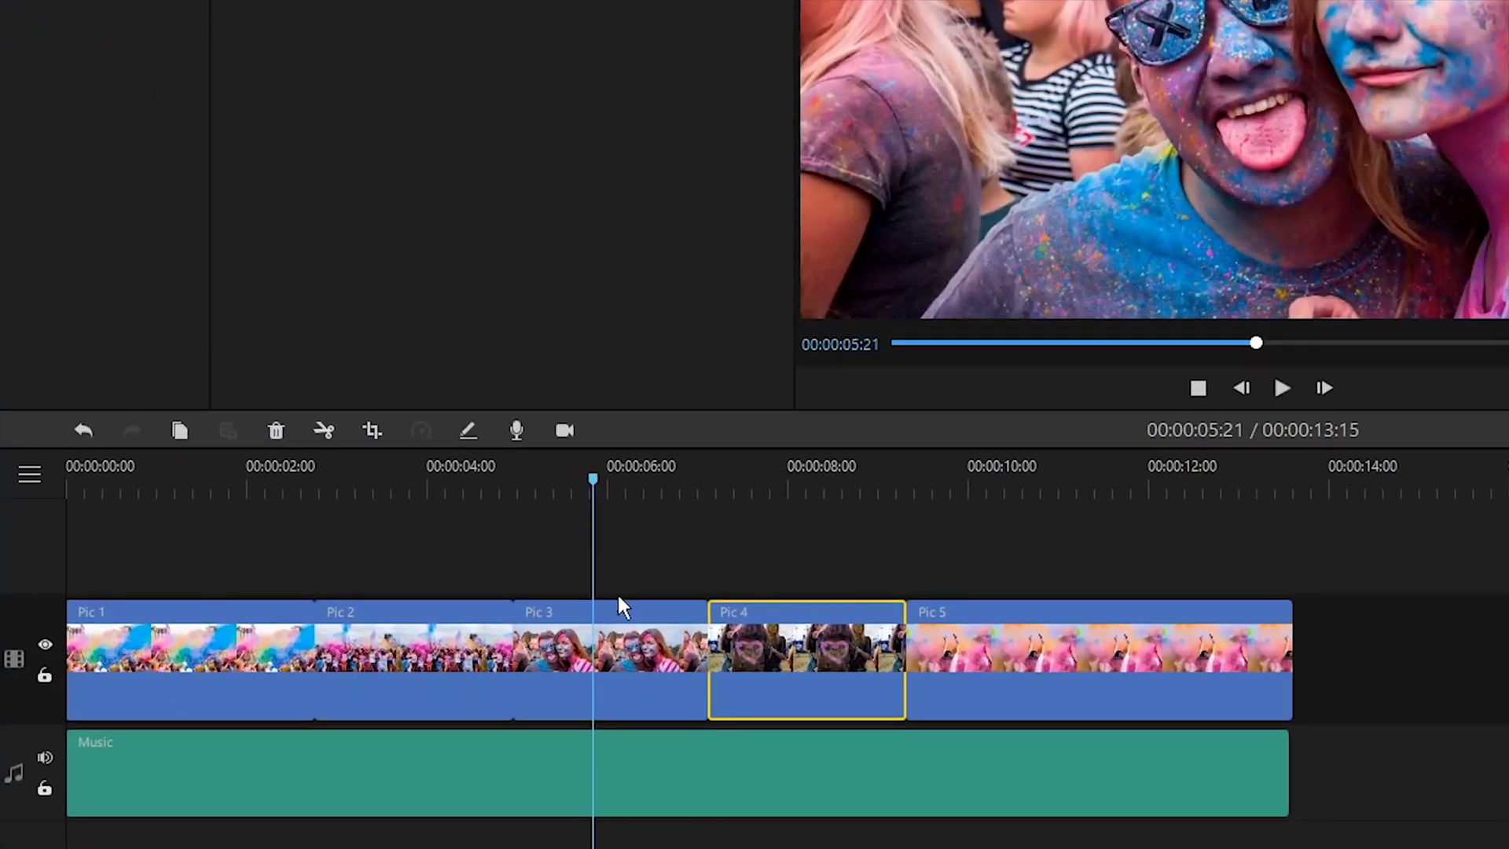
pyautogui.click(443, 646)
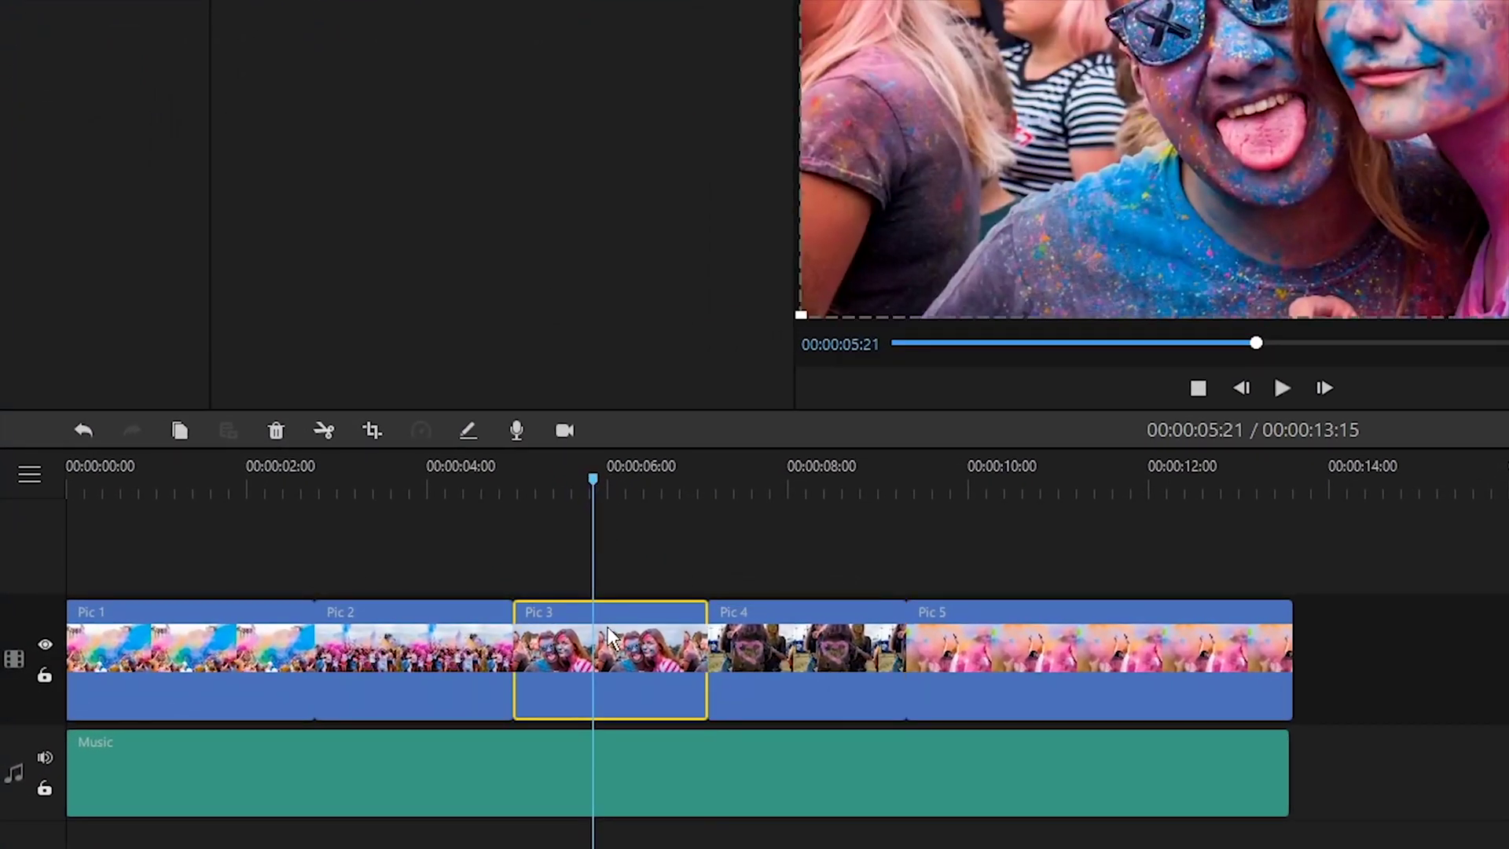
pyautogui.click(375, 431)
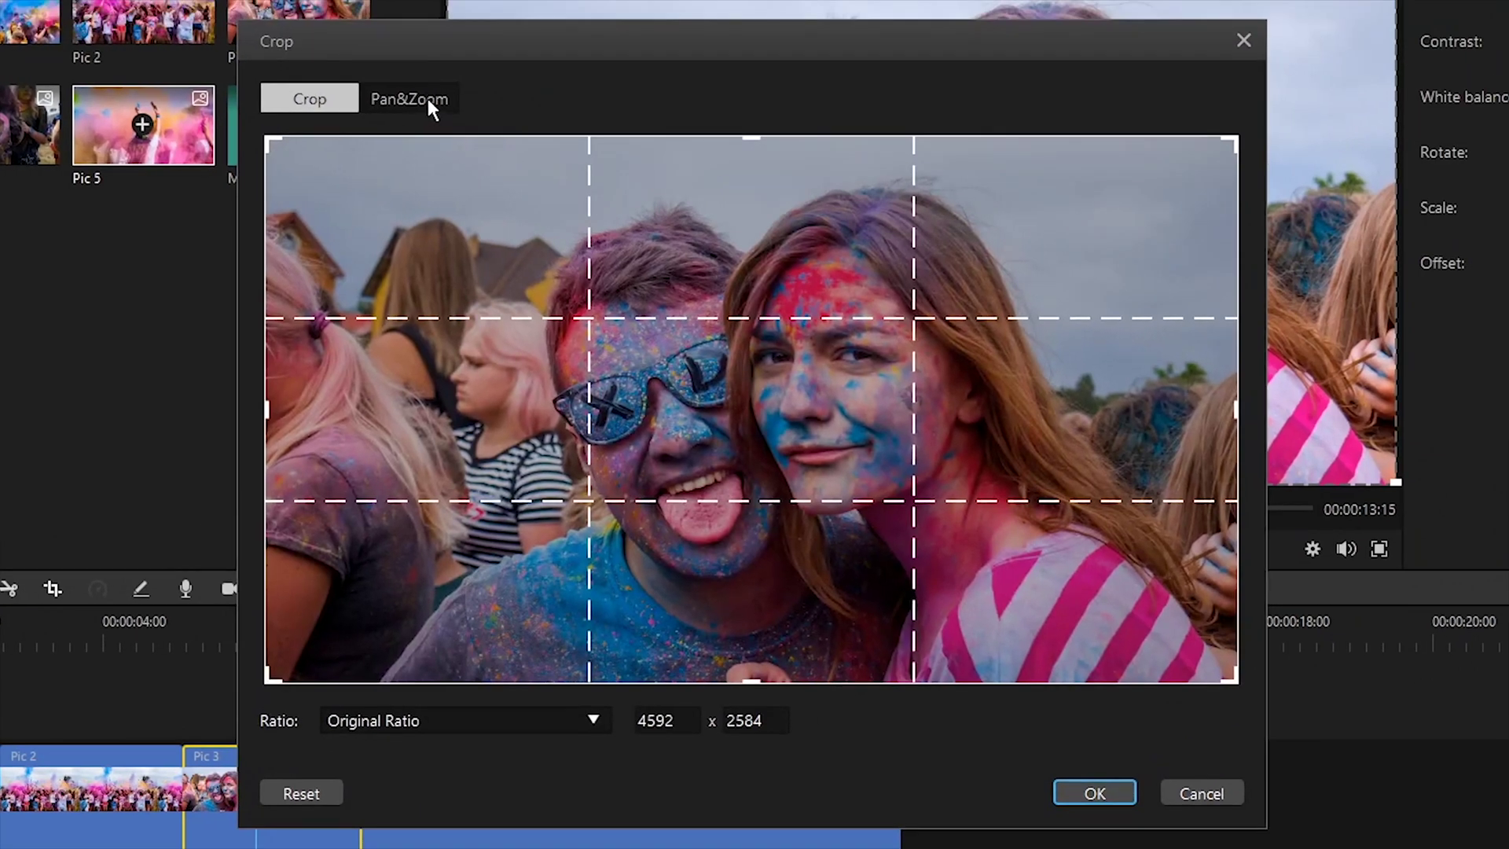
pyautogui.click(446, 102)
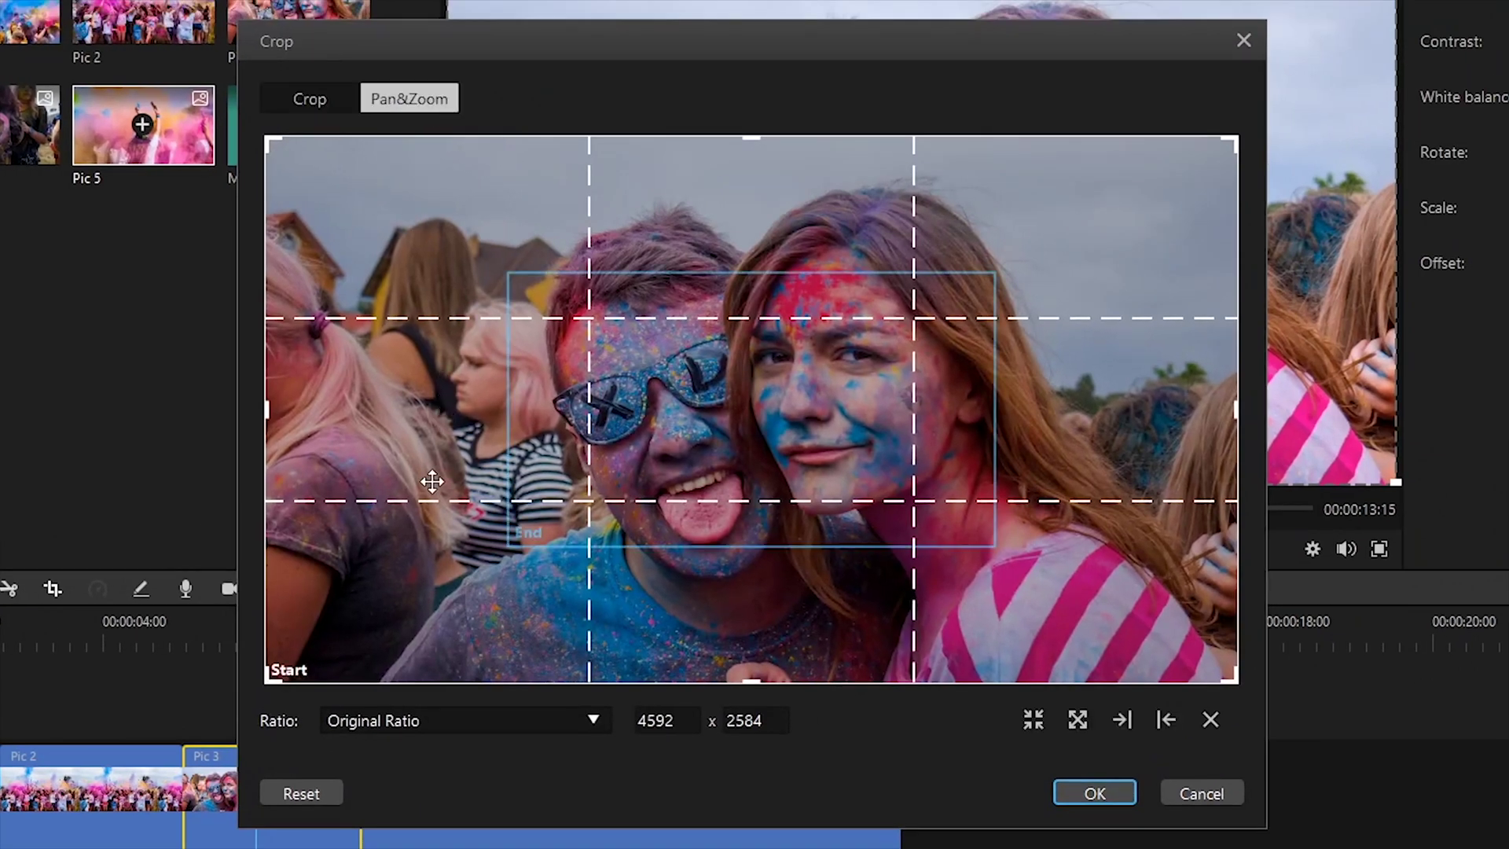
pyautogui.click(602, 428)
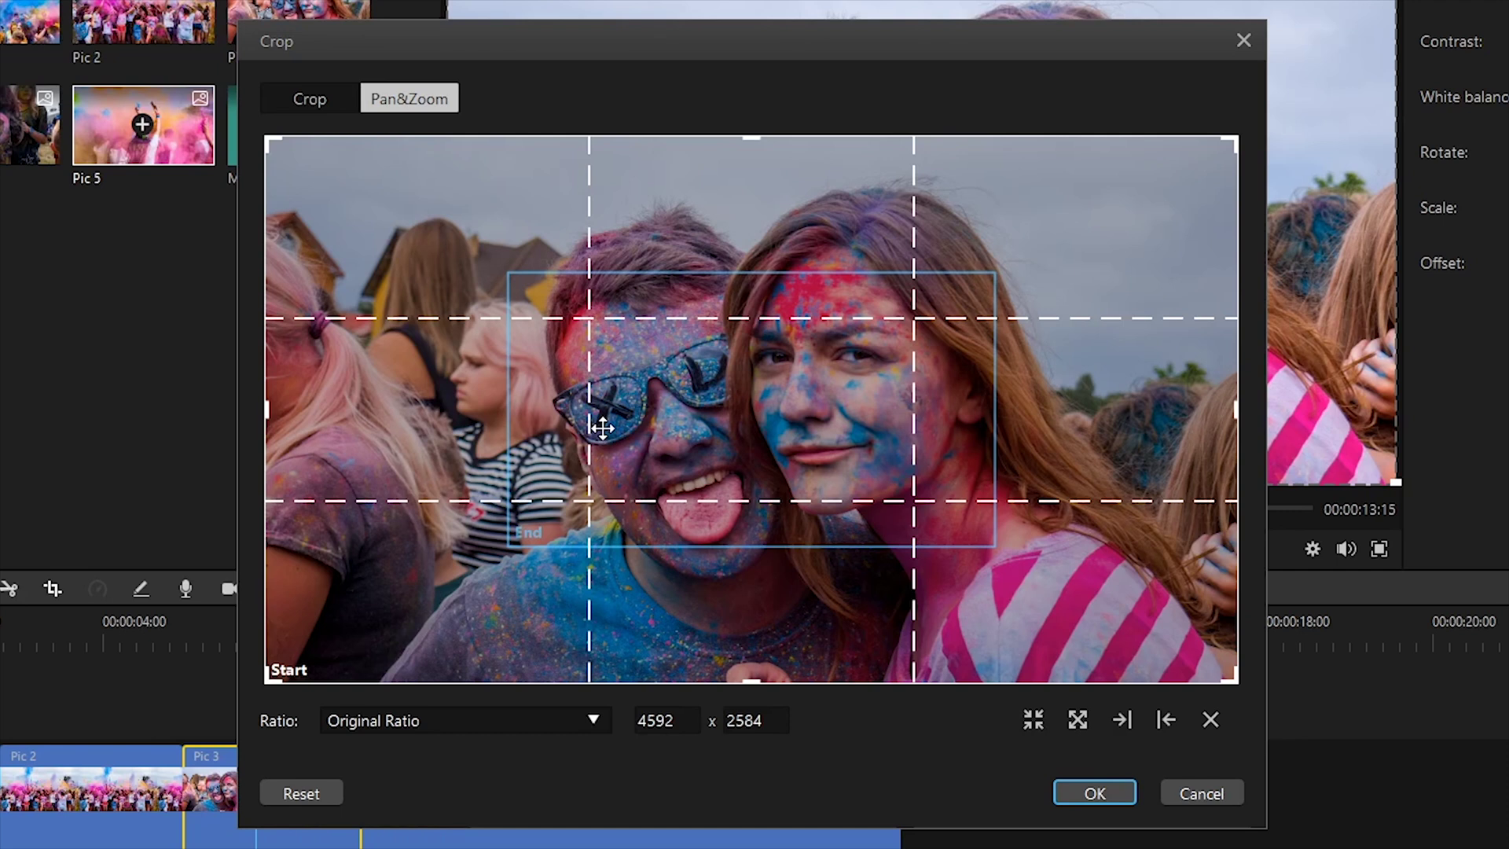
pyautogui.click(1077, 721)
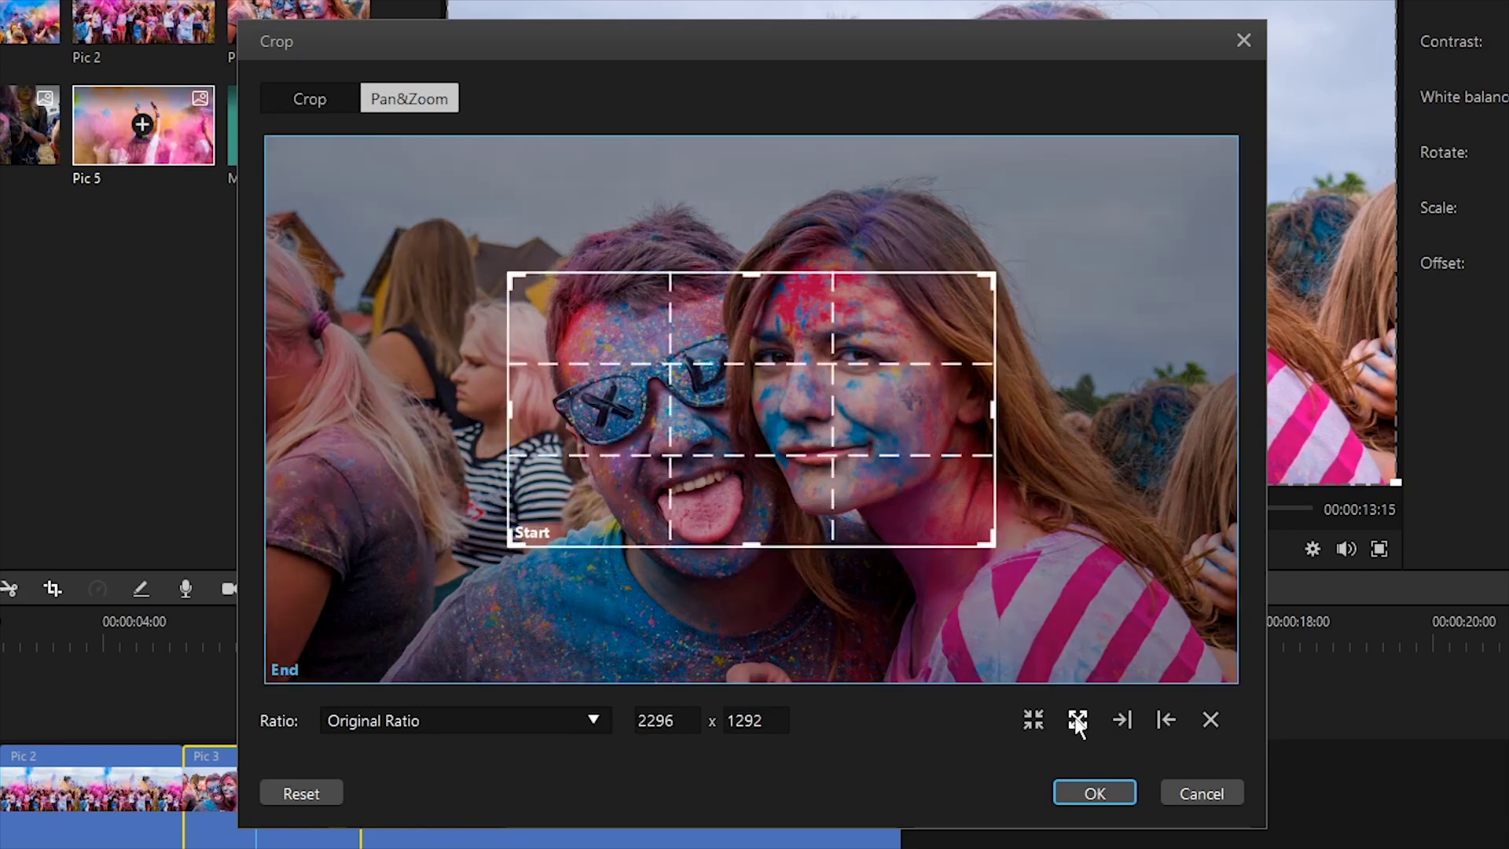
pyautogui.click(1091, 792)
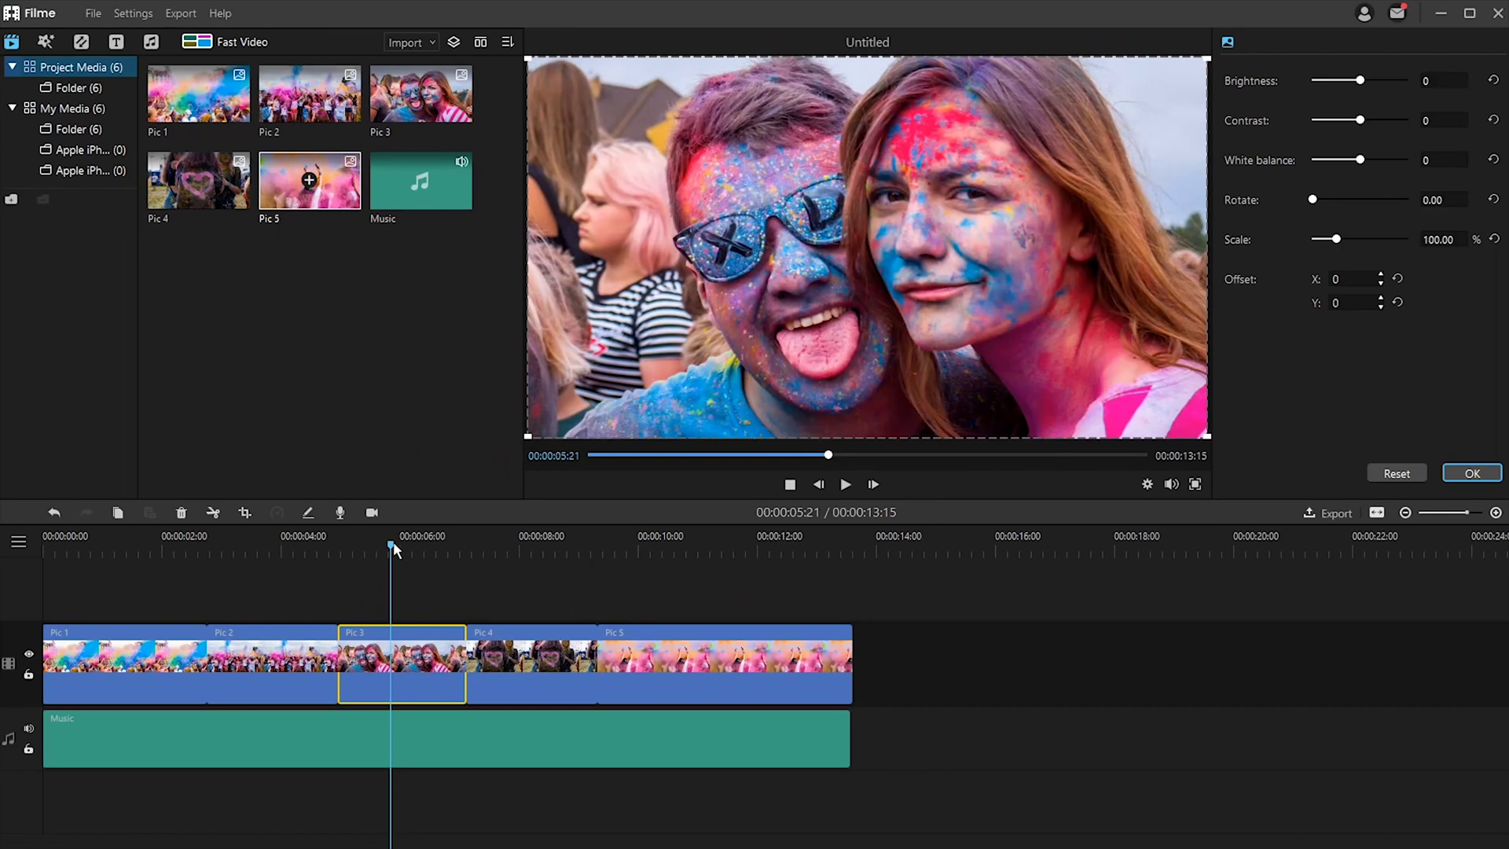
pyautogui.moveTo(393, 545); pyautogui.dragTo(342, 559)
pyautogui.press('space')
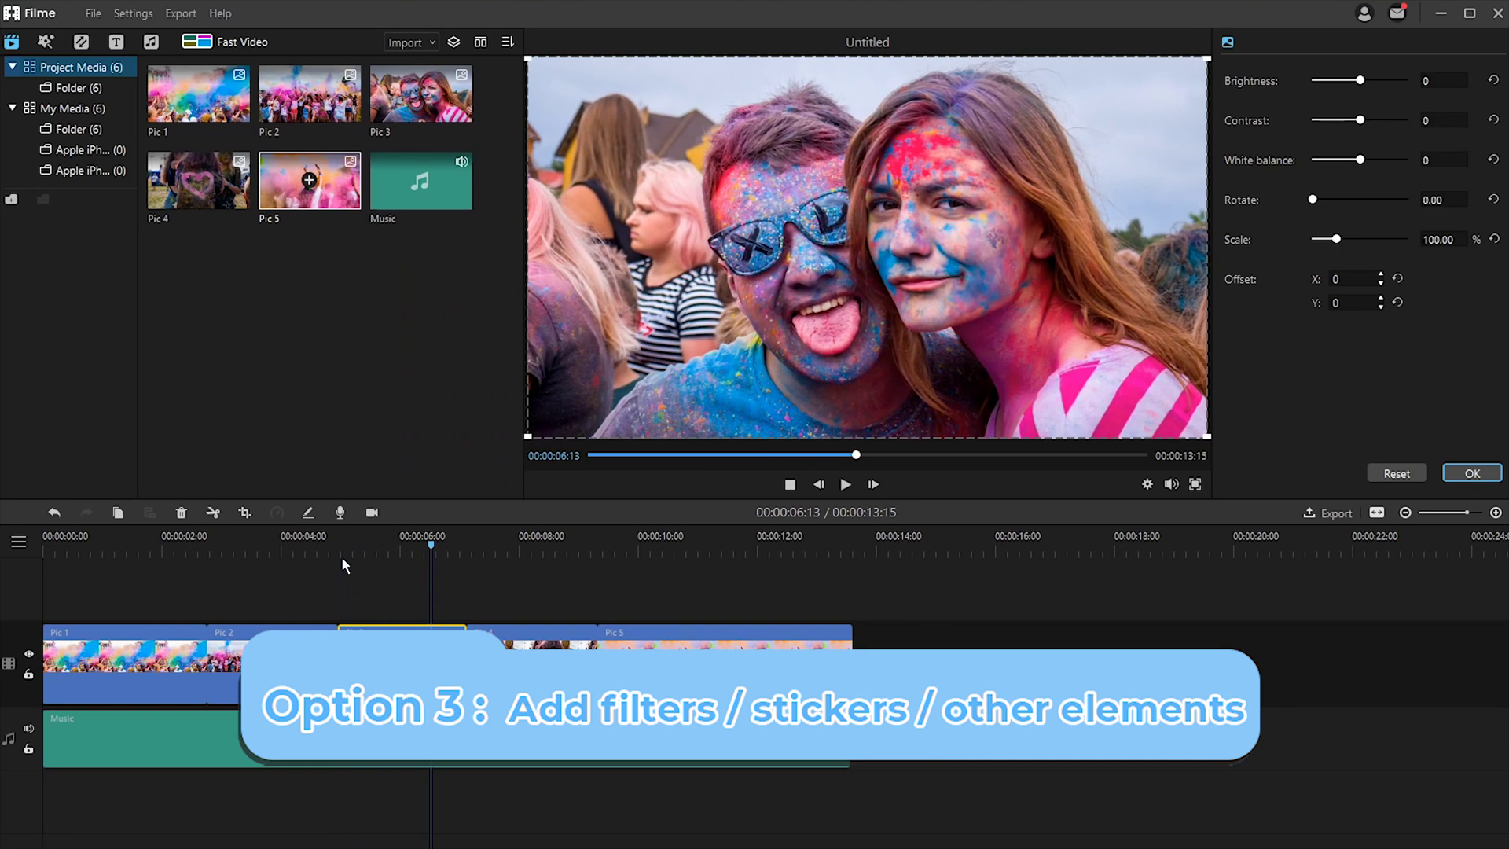
# Add the View Finder2 overlay from about 3 to 8 seconds
pyautogui.click(46, 42)
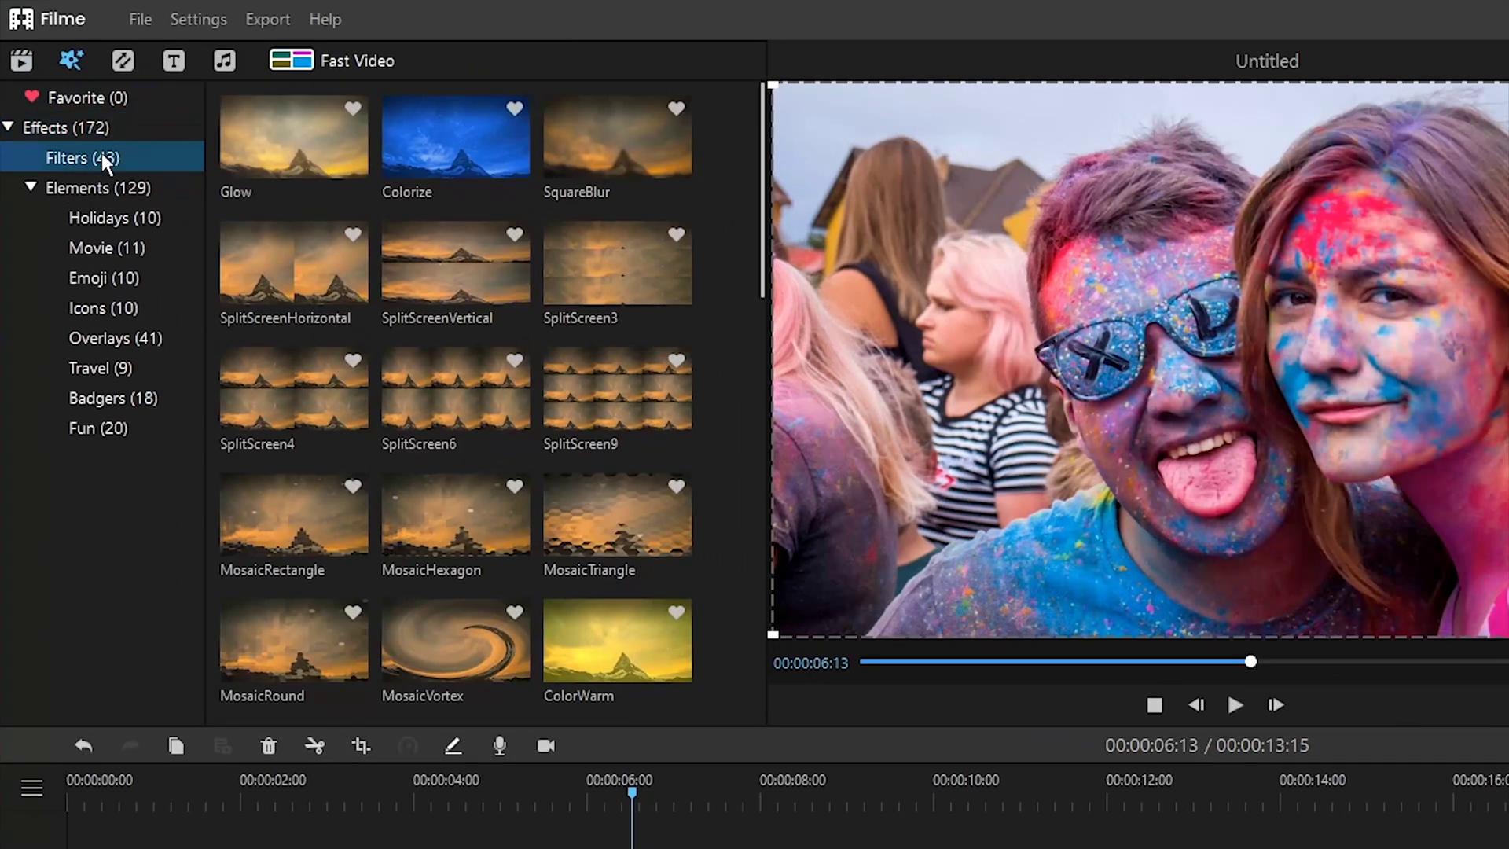
pyautogui.moveTo(761, 177); pyautogui.dragTo(776, 573)
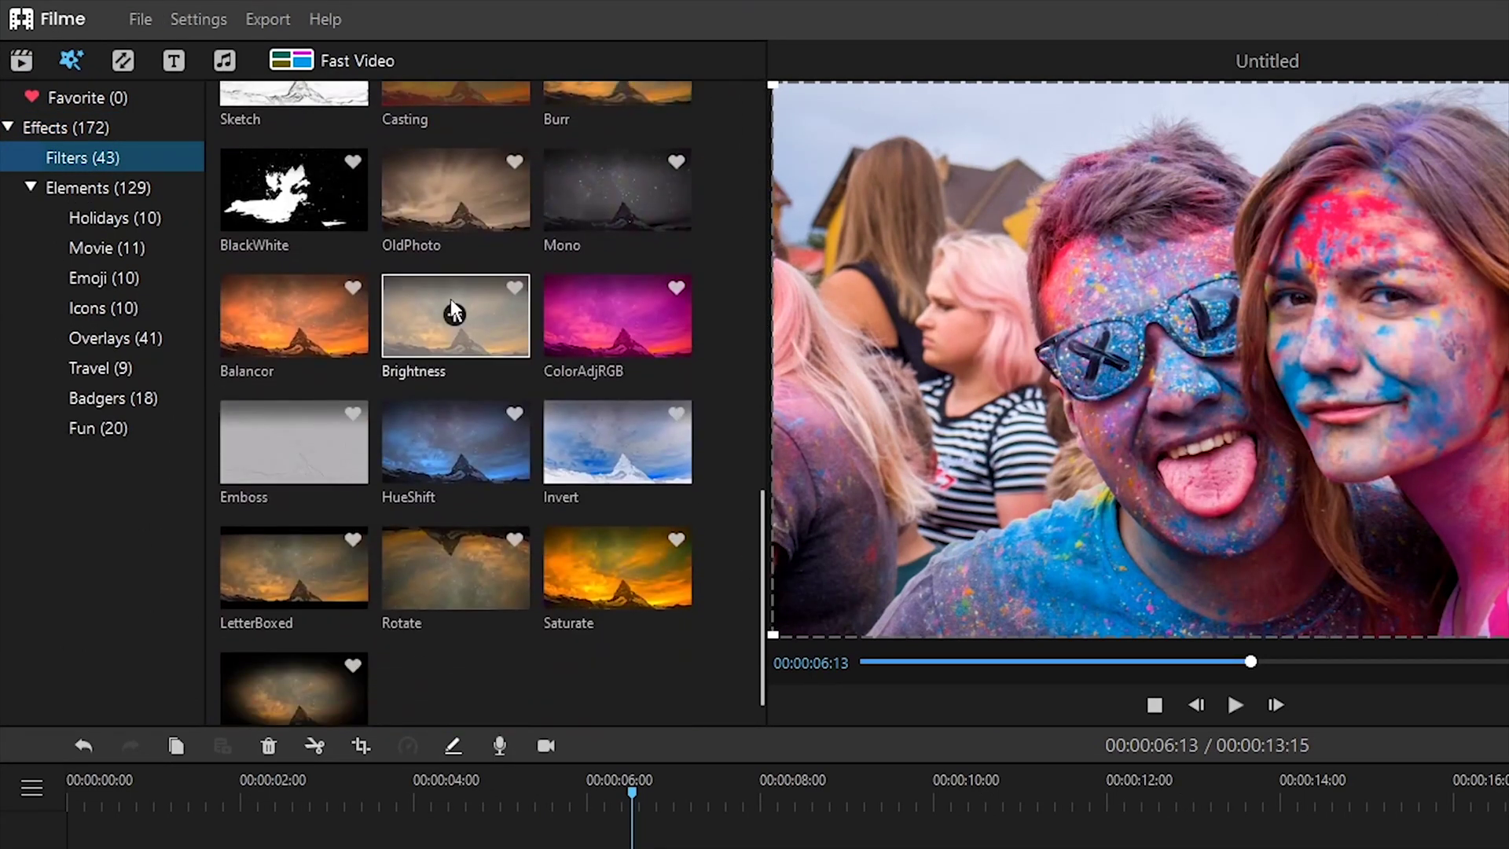
pyautogui.click(159, 188)
pyautogui.moveTo(759, 233); pyautogui.dragTo(766, 410)
pyautogui.click(318, 801)
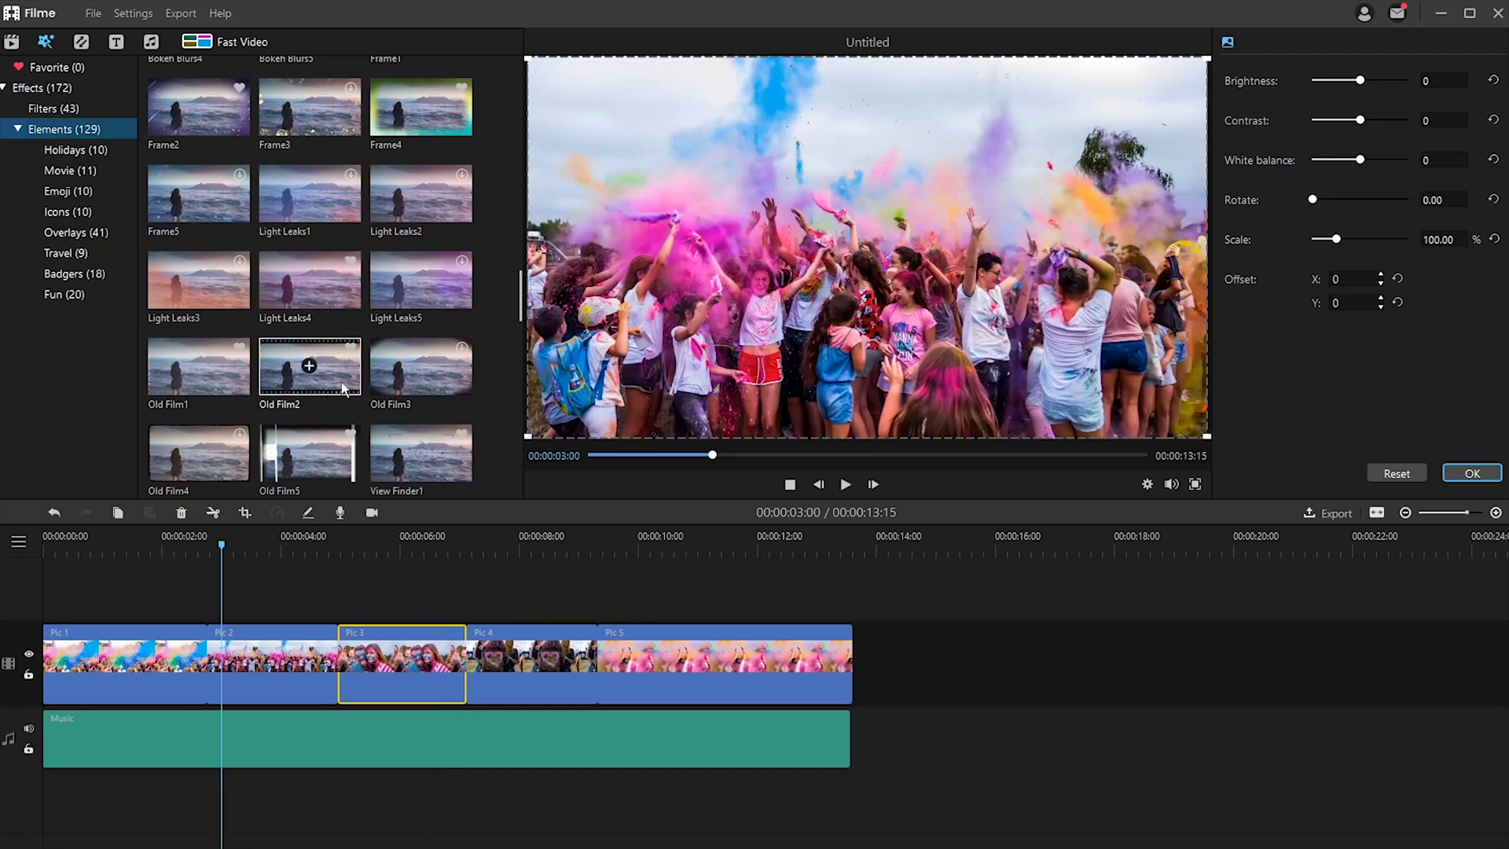
pyautogui.moveTo(520, 290); pyautogui.dragTo(520, 308)
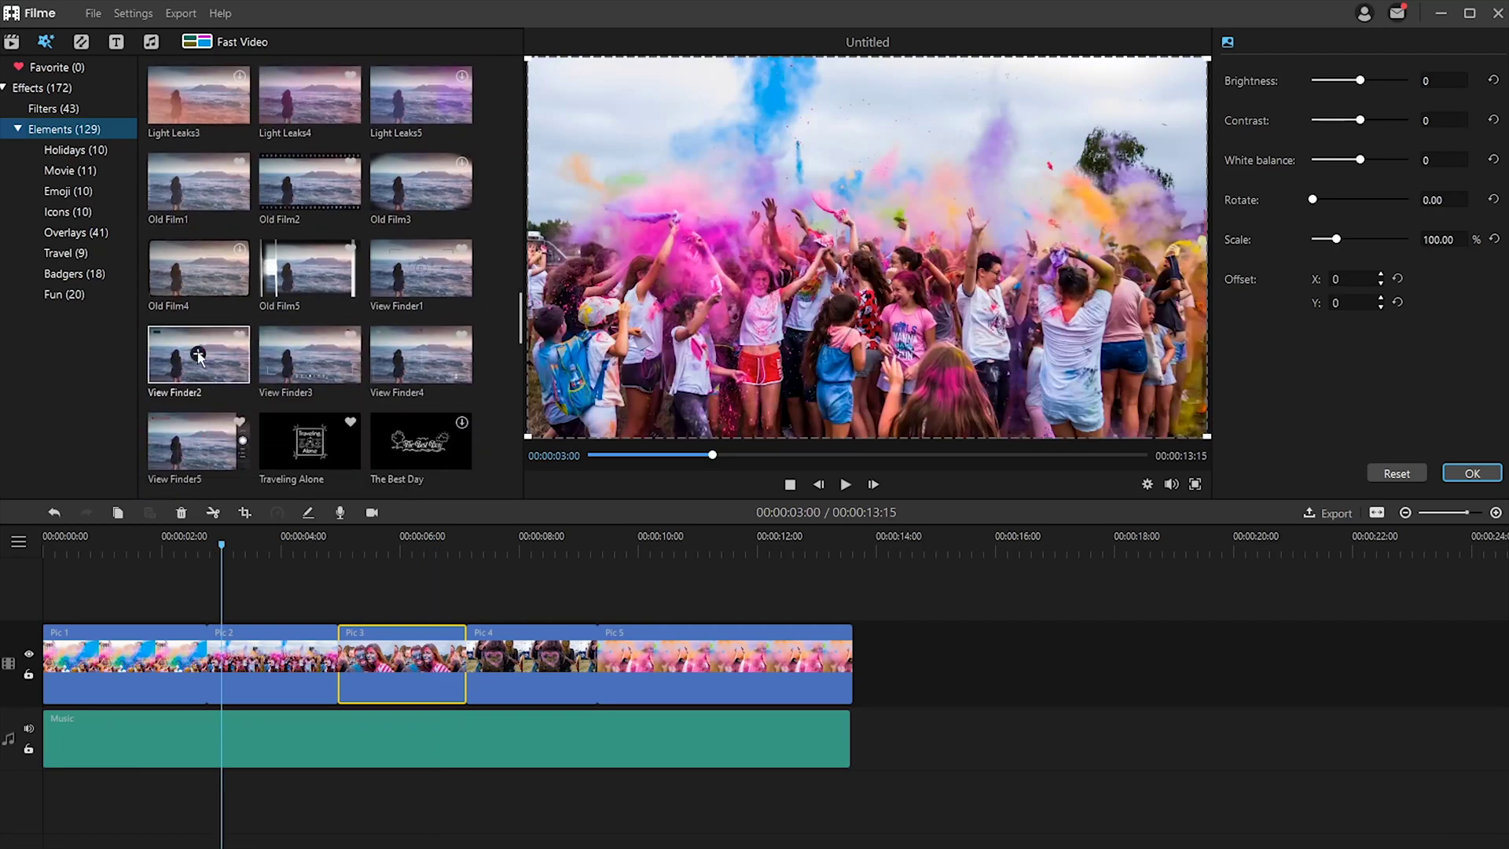
pyautogui.moveTo(202, 350); pyautogui.dragTo(276, 581)
pyautogui.moveTo(272, 654); pyautogui.dragTo(258, 653)
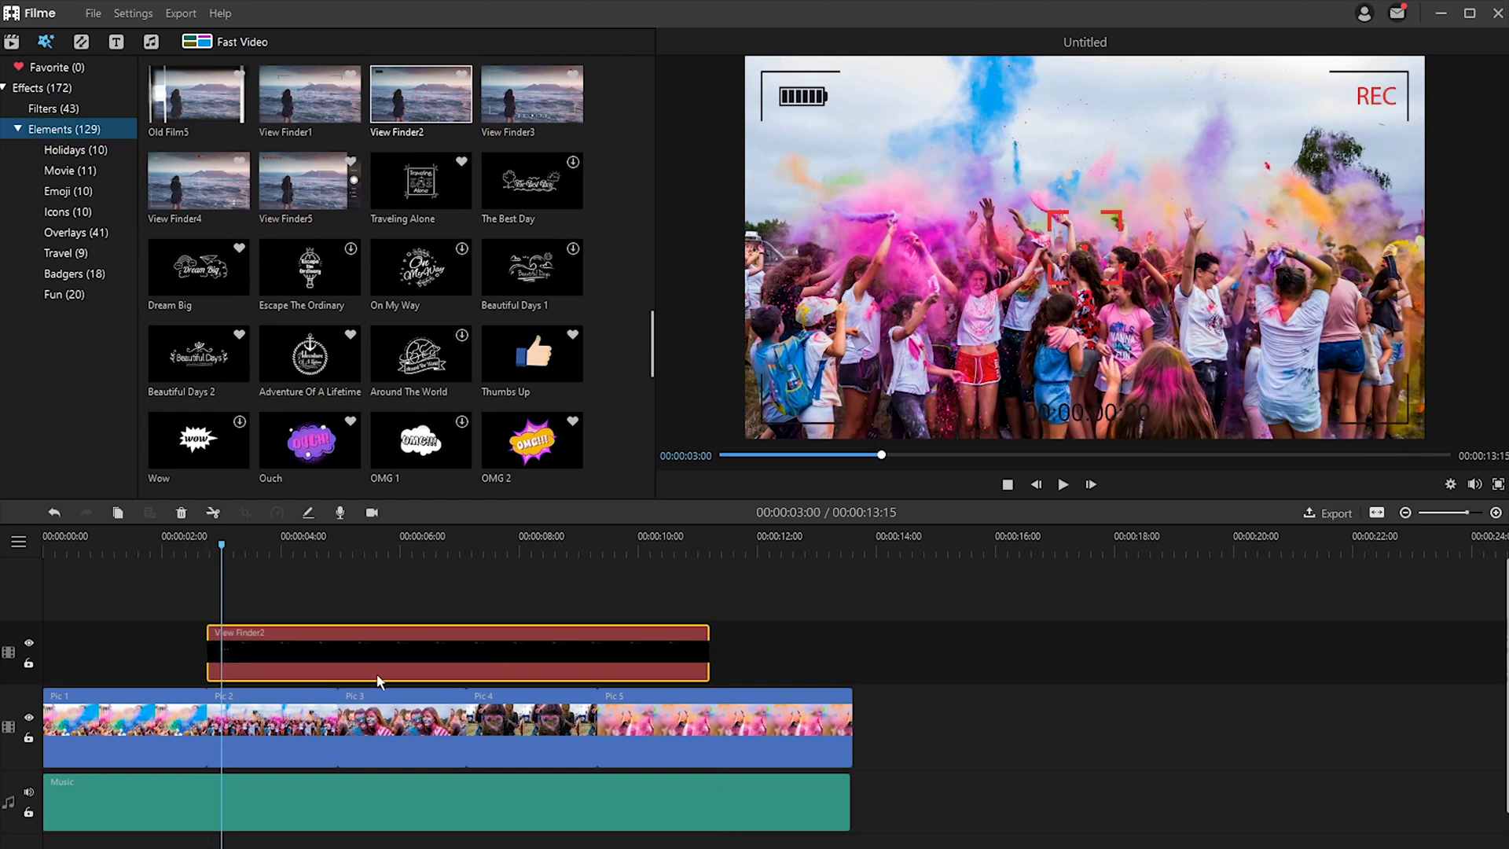
pyautogui.click(531, 545)
pyautogui.moveTo(705, 646); pyautogui.dragTo(604, 643)
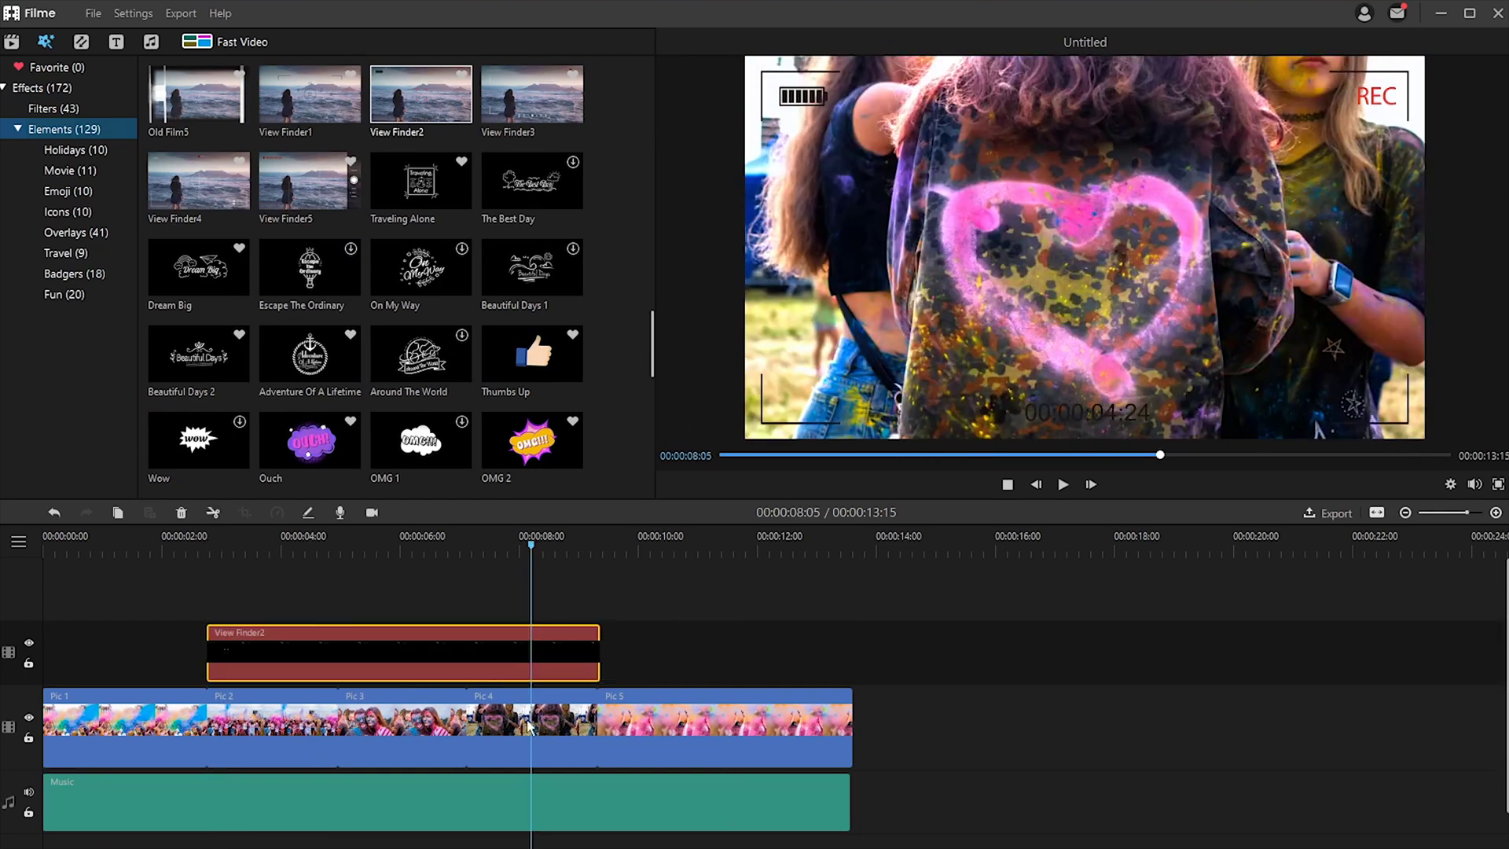
# Apply the SplitScreen9 filter to Pic 4 and Soul to Pic 5, then preview
pyautogui.click(528, 727)
pyautogui.click(53, 109)
pyautogui.moveTo(655, 303); pyautogui.dragTo(654, 59)
pyautogui.moveTo(518, 687); pyautogui.dragTo(530, 713)
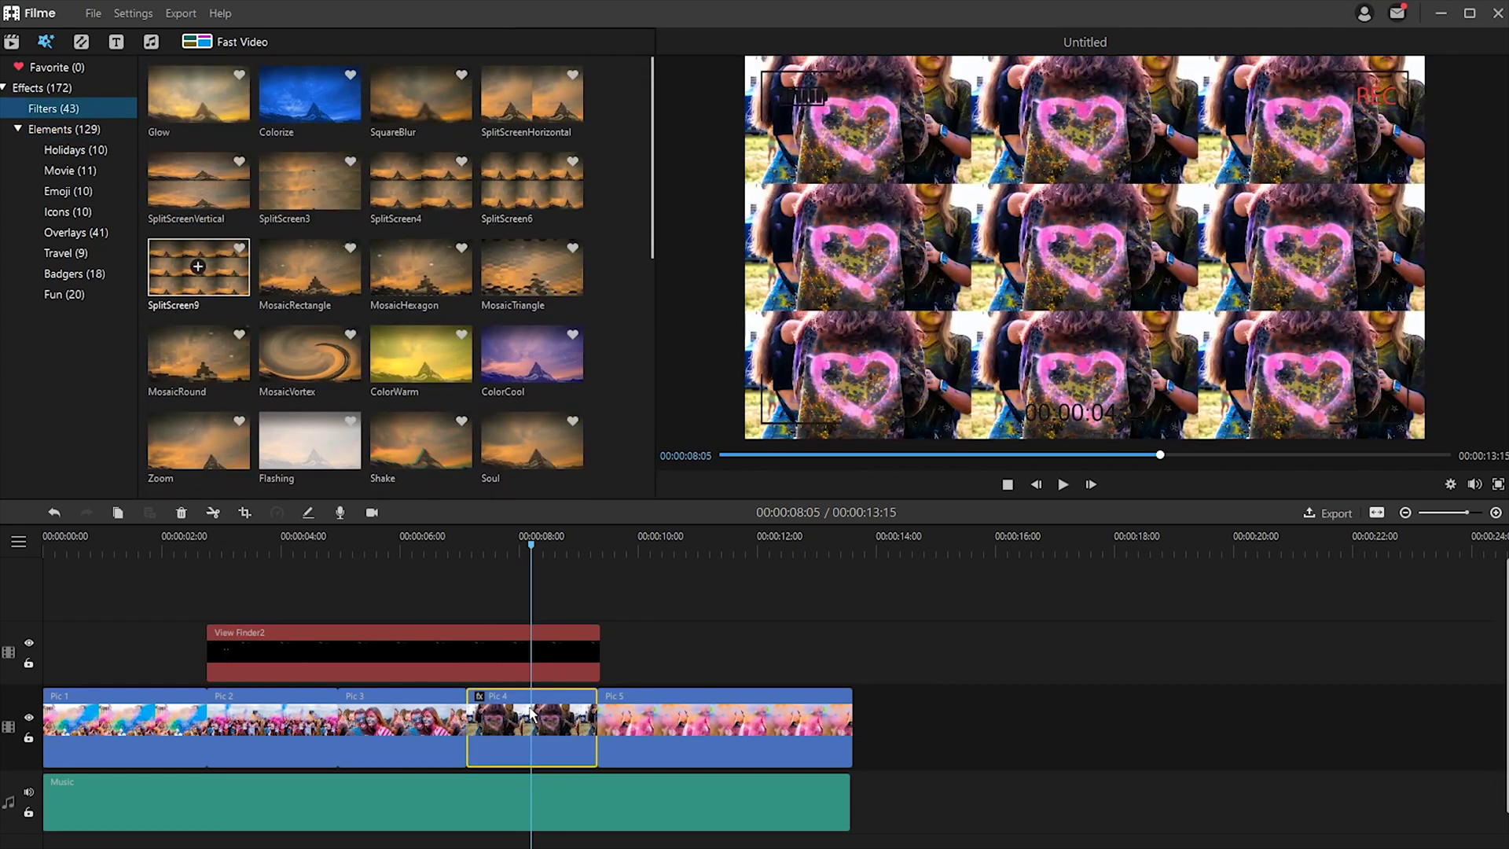
pyautogui.scroll(-2, 653, 224)
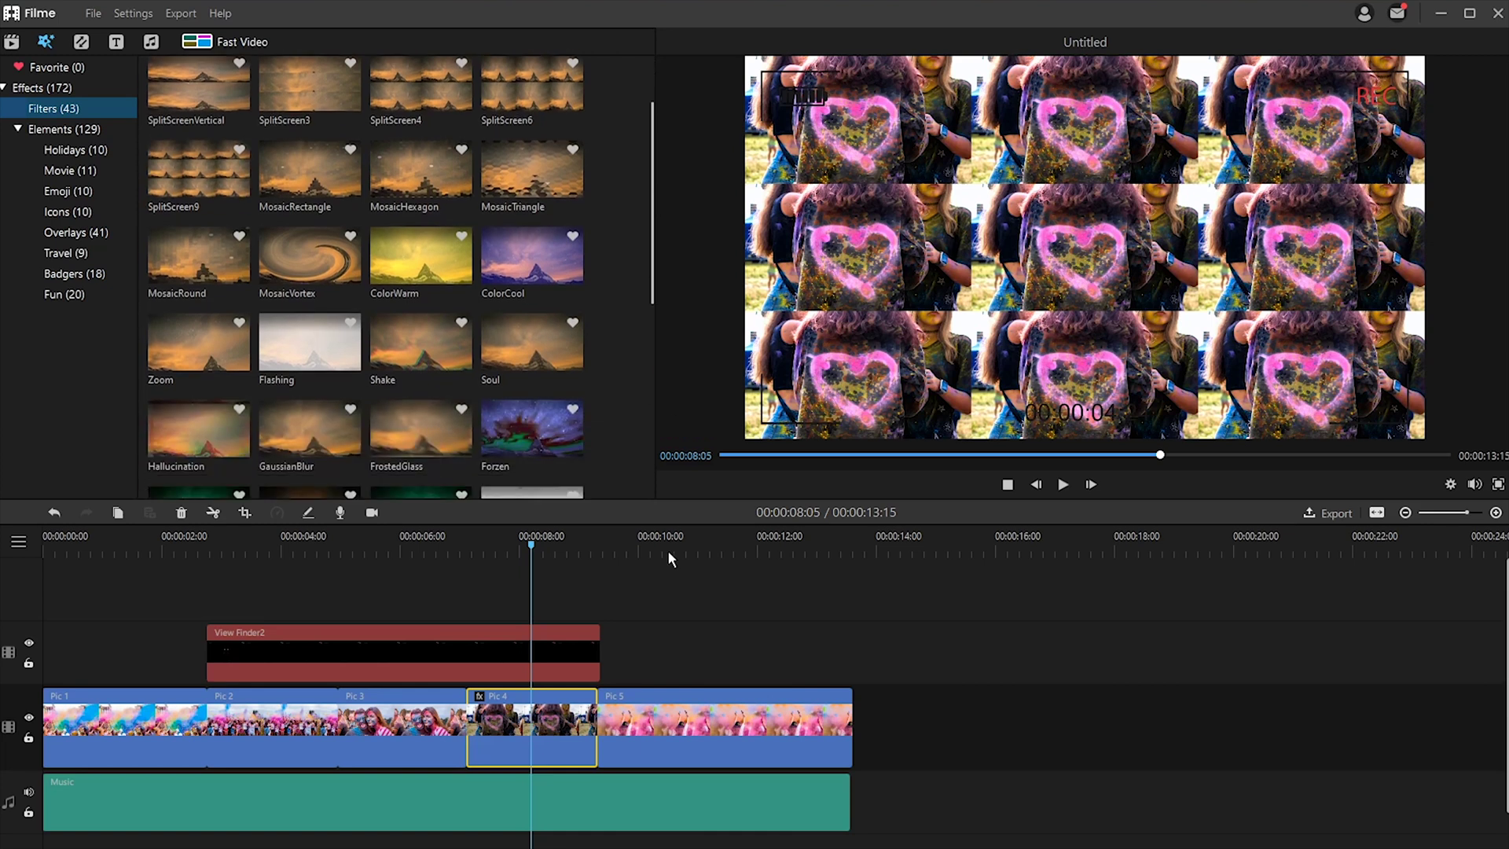
pyautogui.click(664, 549)
pyautogui.moveTo(568, 388); pyautogui.dragTo(671, 707)
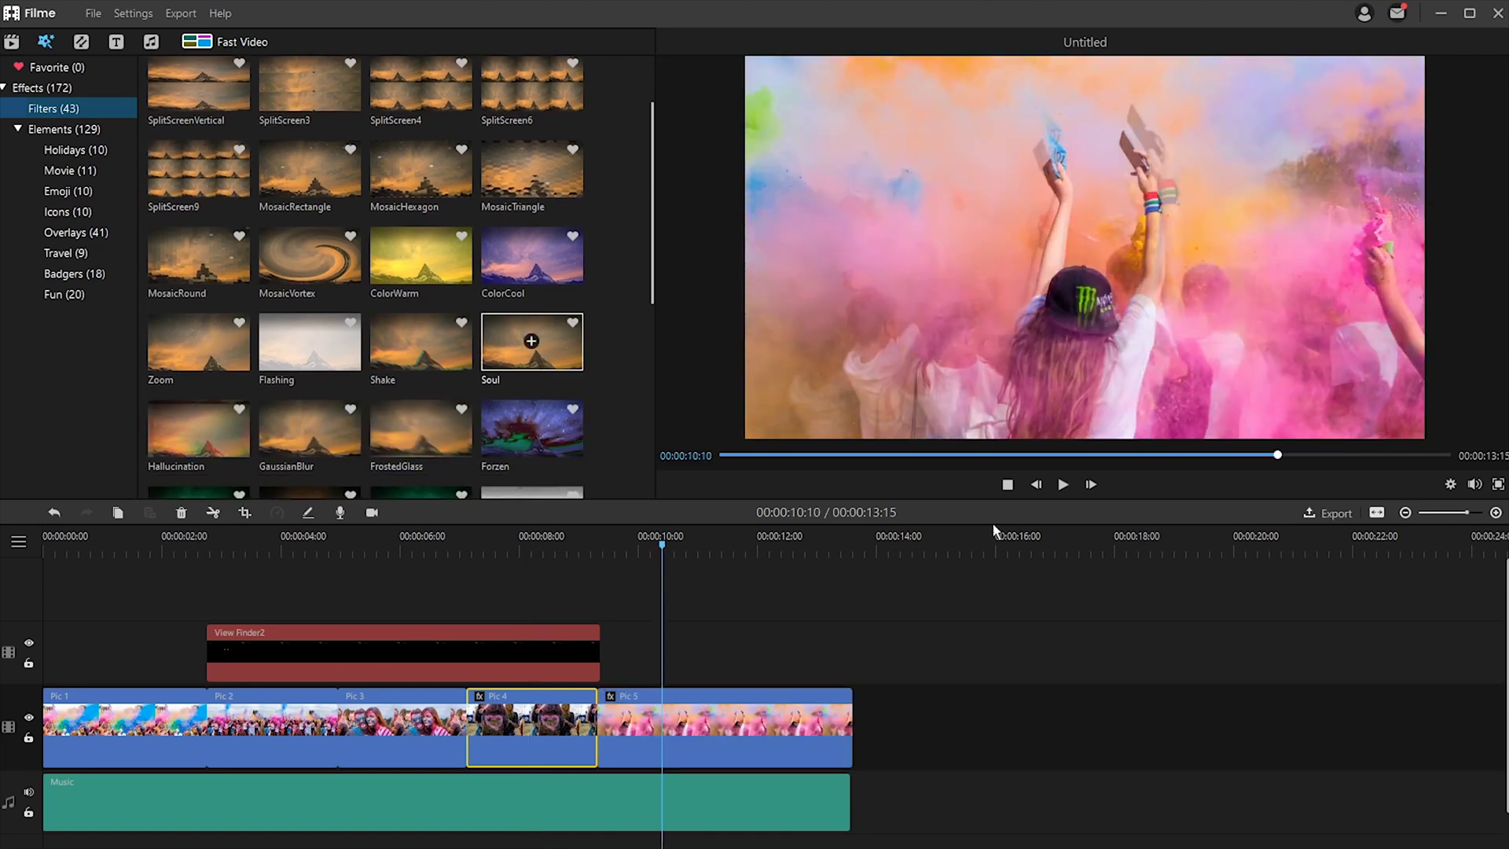
pyautogui.click(1062, 485)
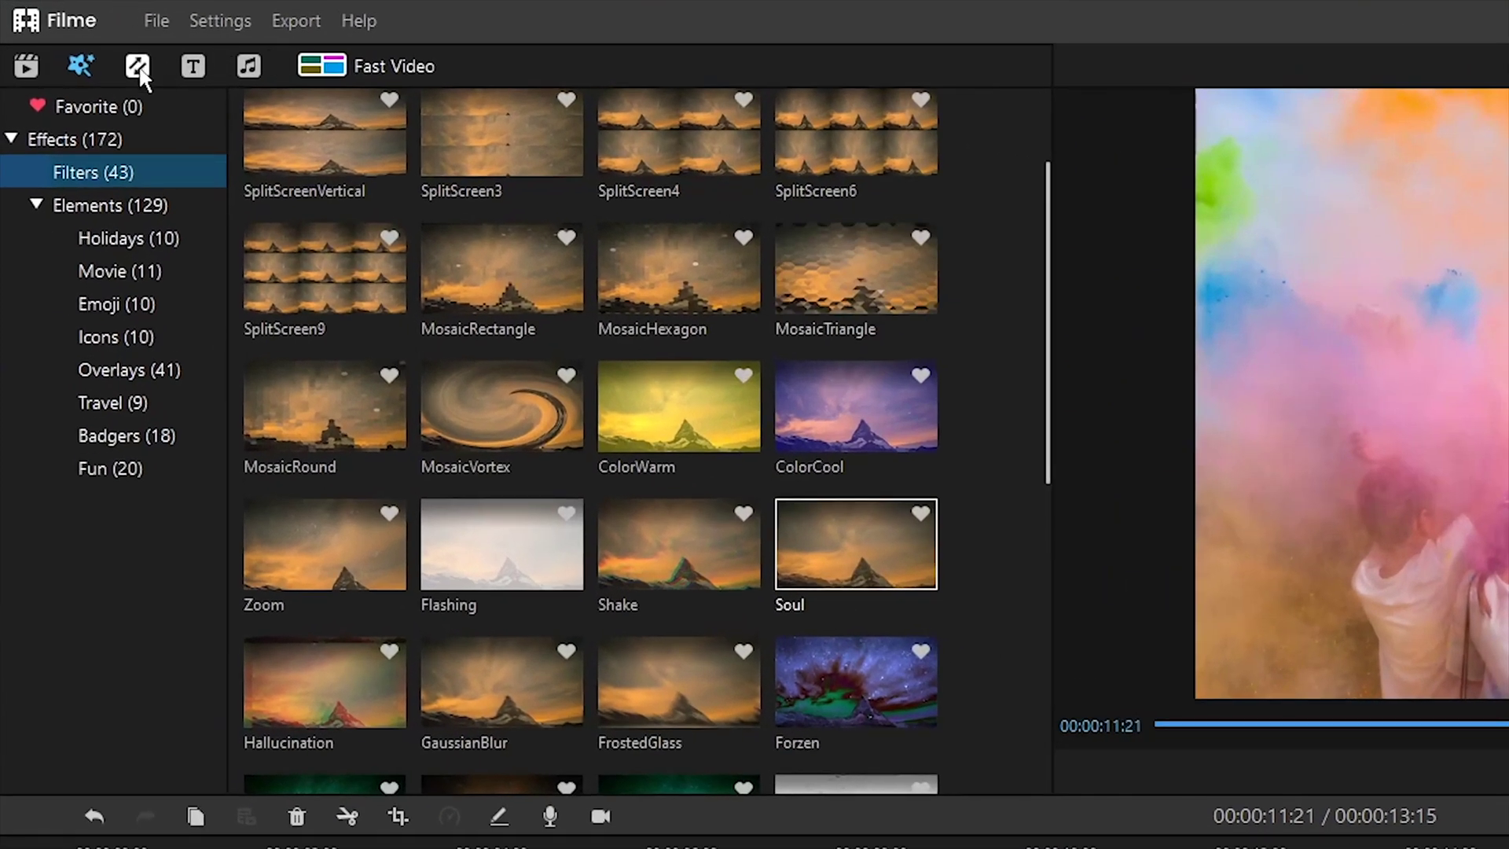
# Add a RoundZoomOut transition at the Pic 1–Pic 2 cut and preview it
pyautogui.click(138, 67)
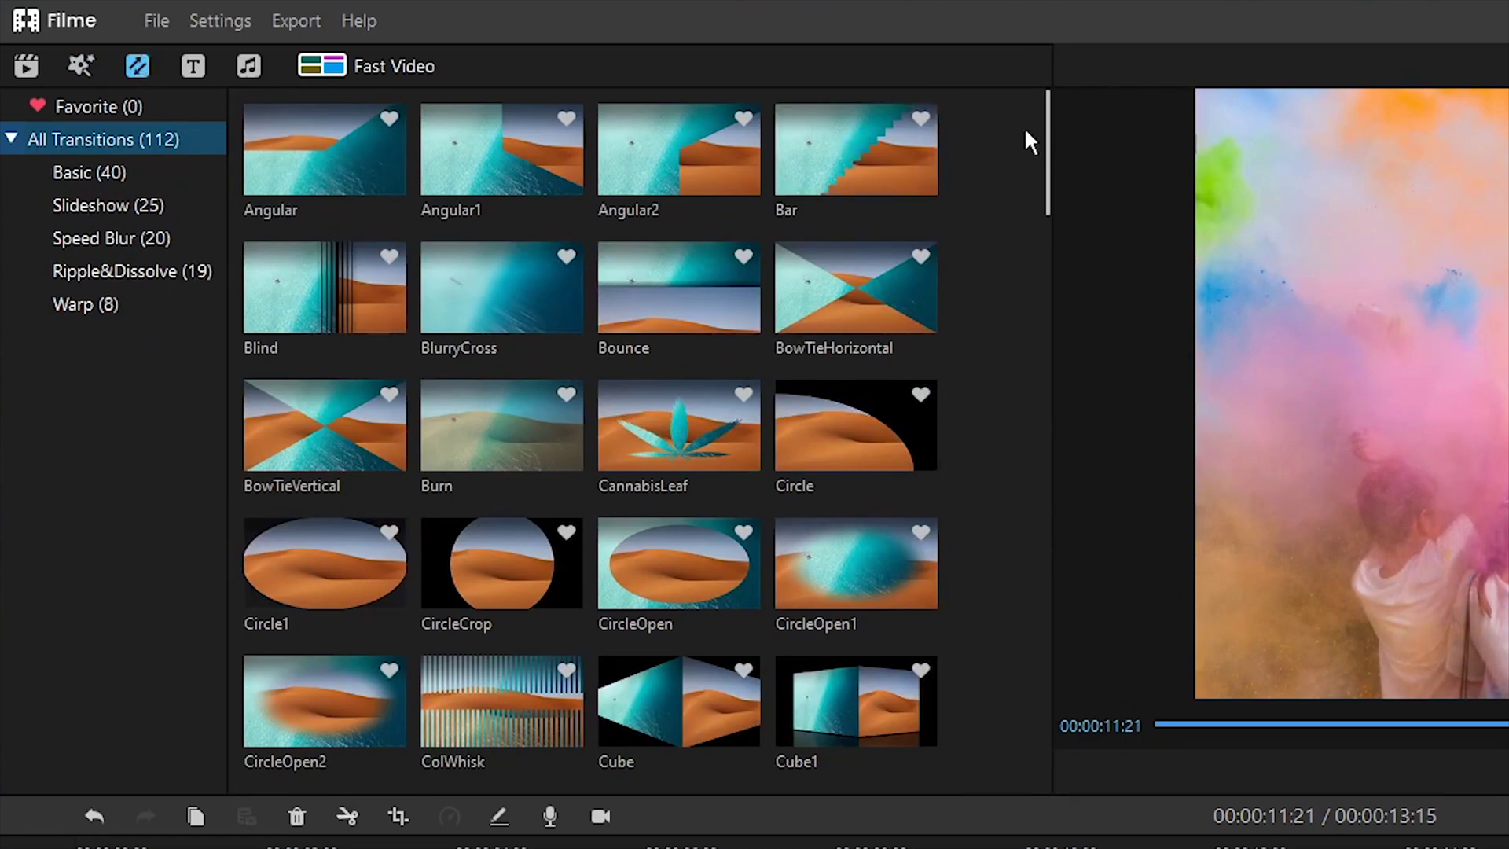
pyautogui.moveTo(1046, 126); pyautogui.dragTo(986, 343)
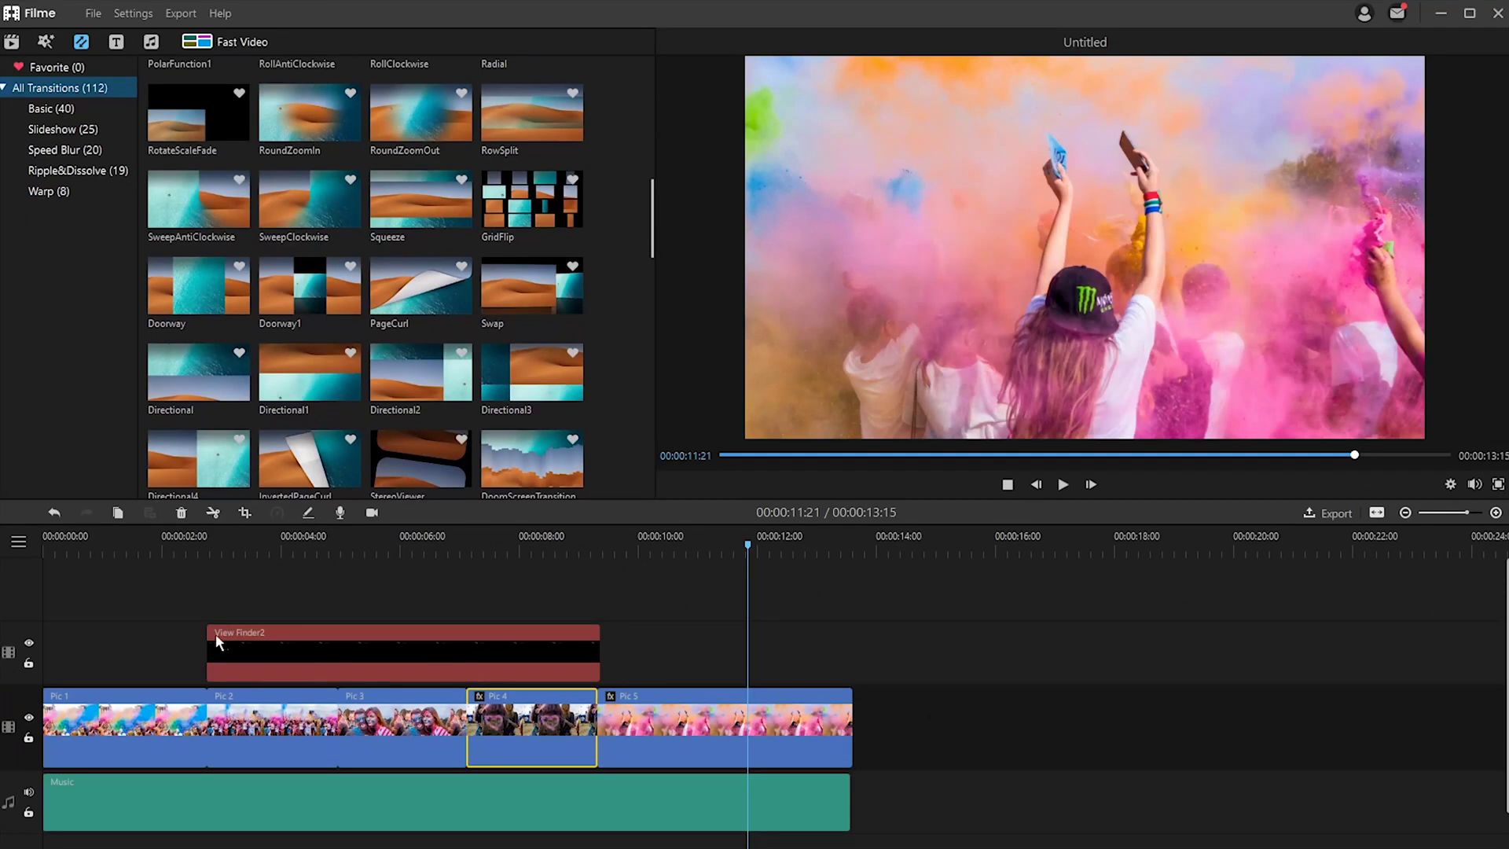
pyautogui.click(154, 715)
pyautogui.click(161, 550)
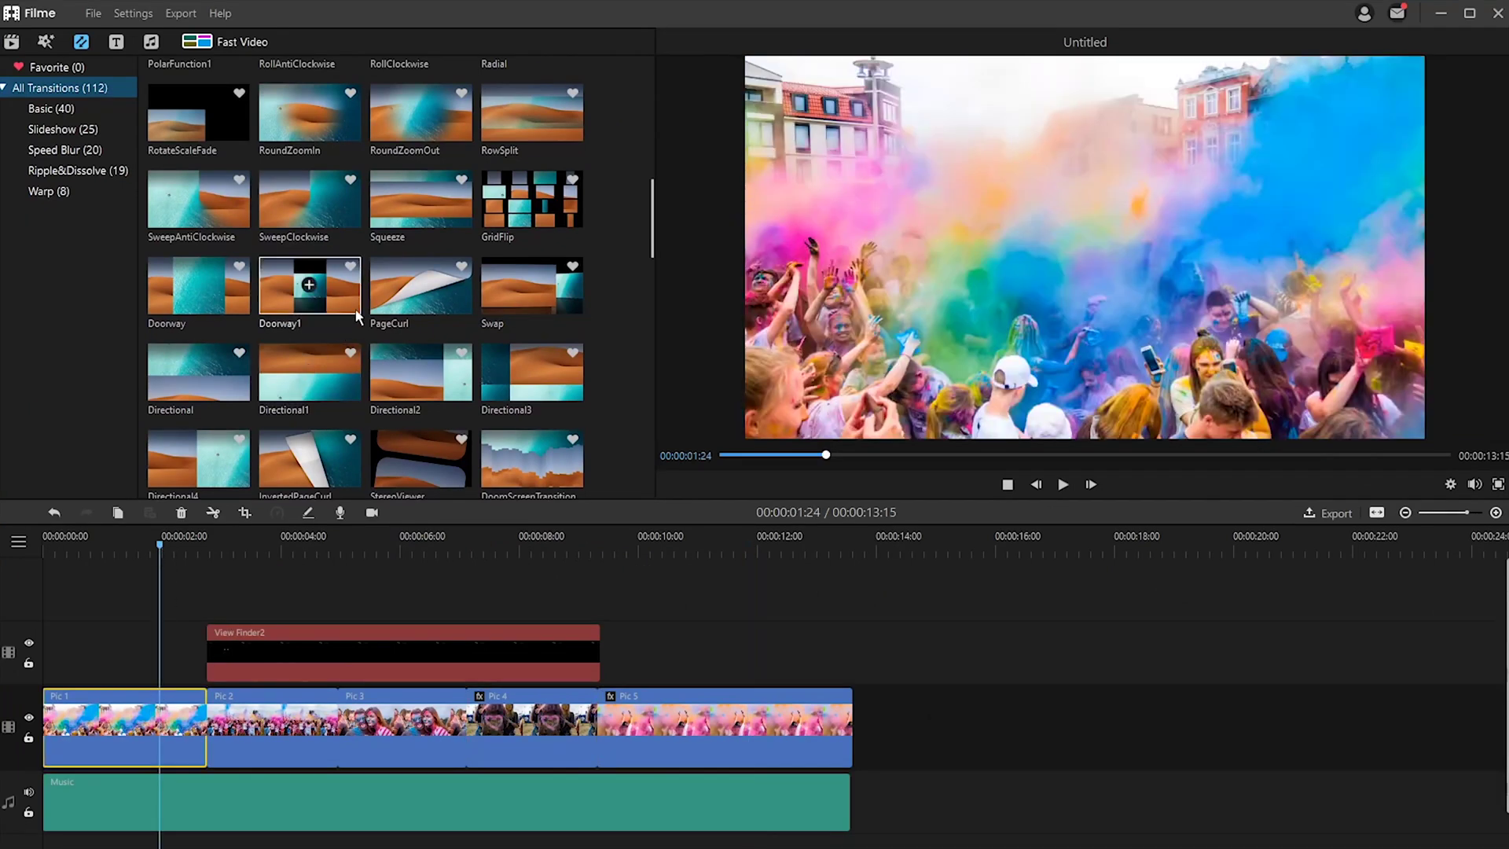
pyautogui.click(420, 112)
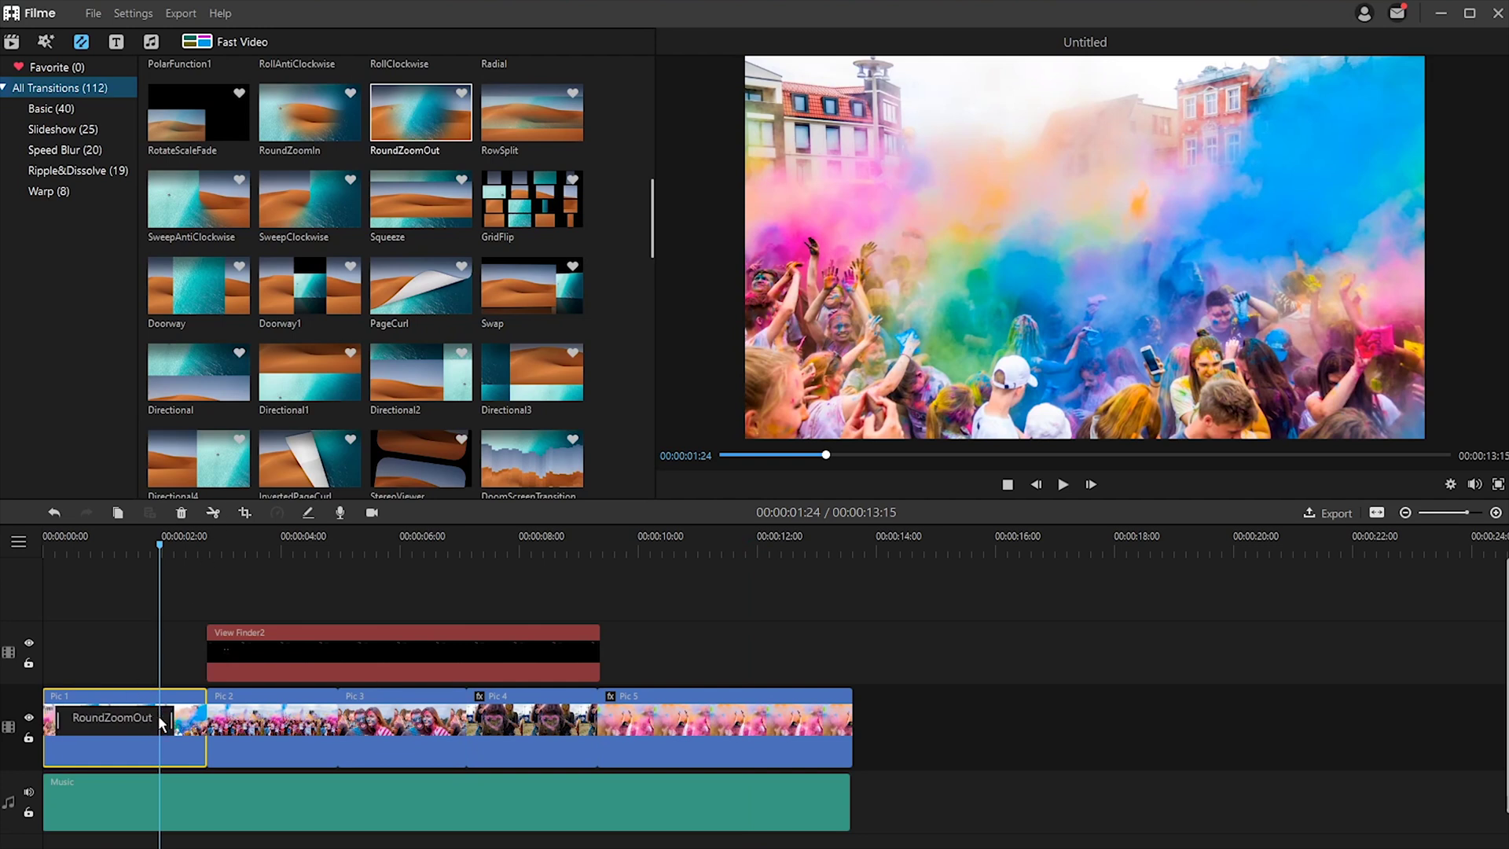
pyautogui.moveTo(161, 722); pyautogui.dragTo(260, 724)
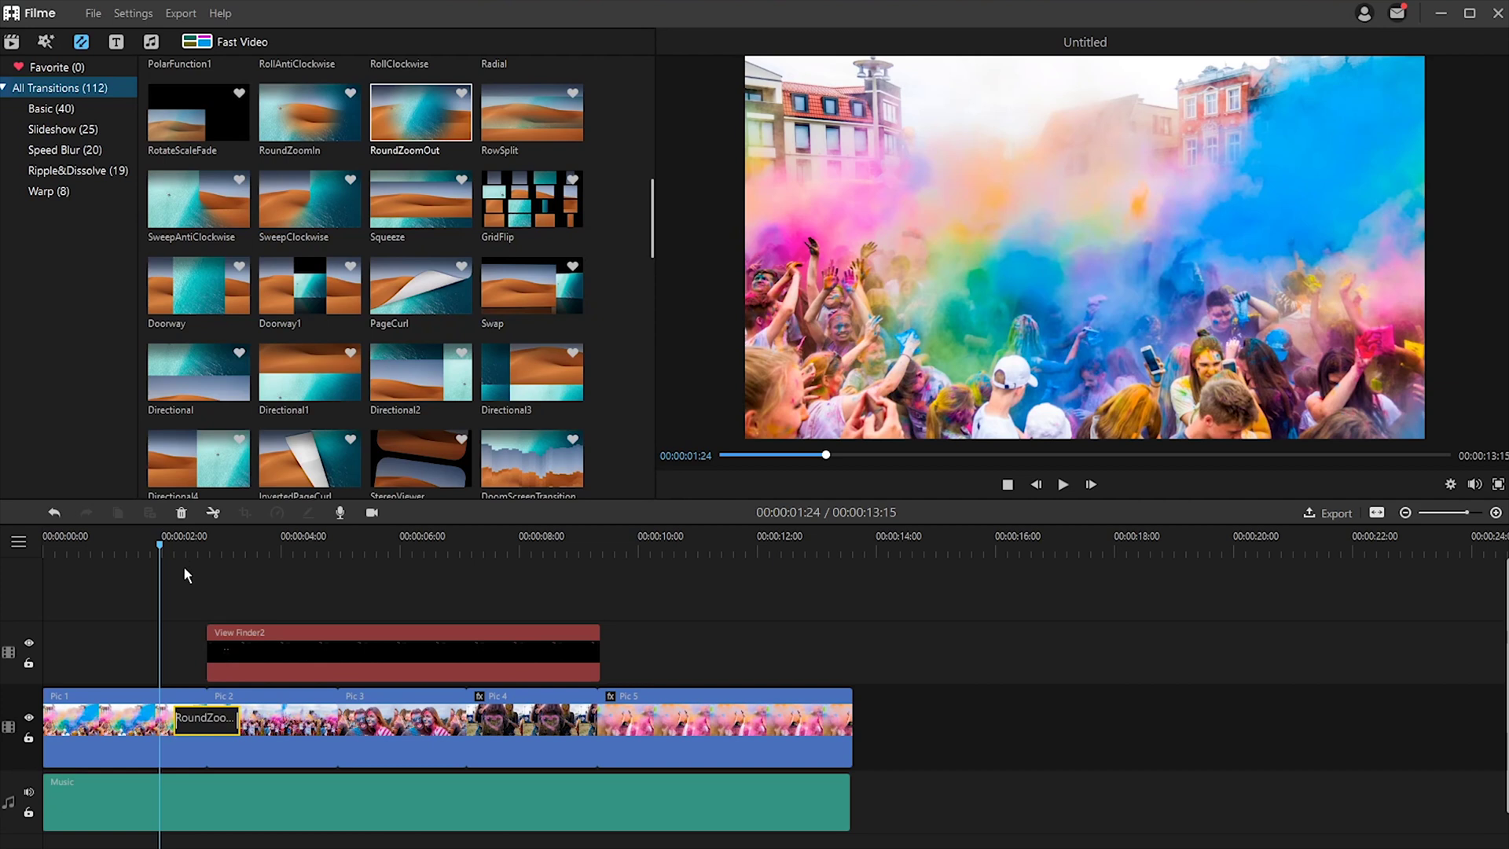
pyautogui.press('space')
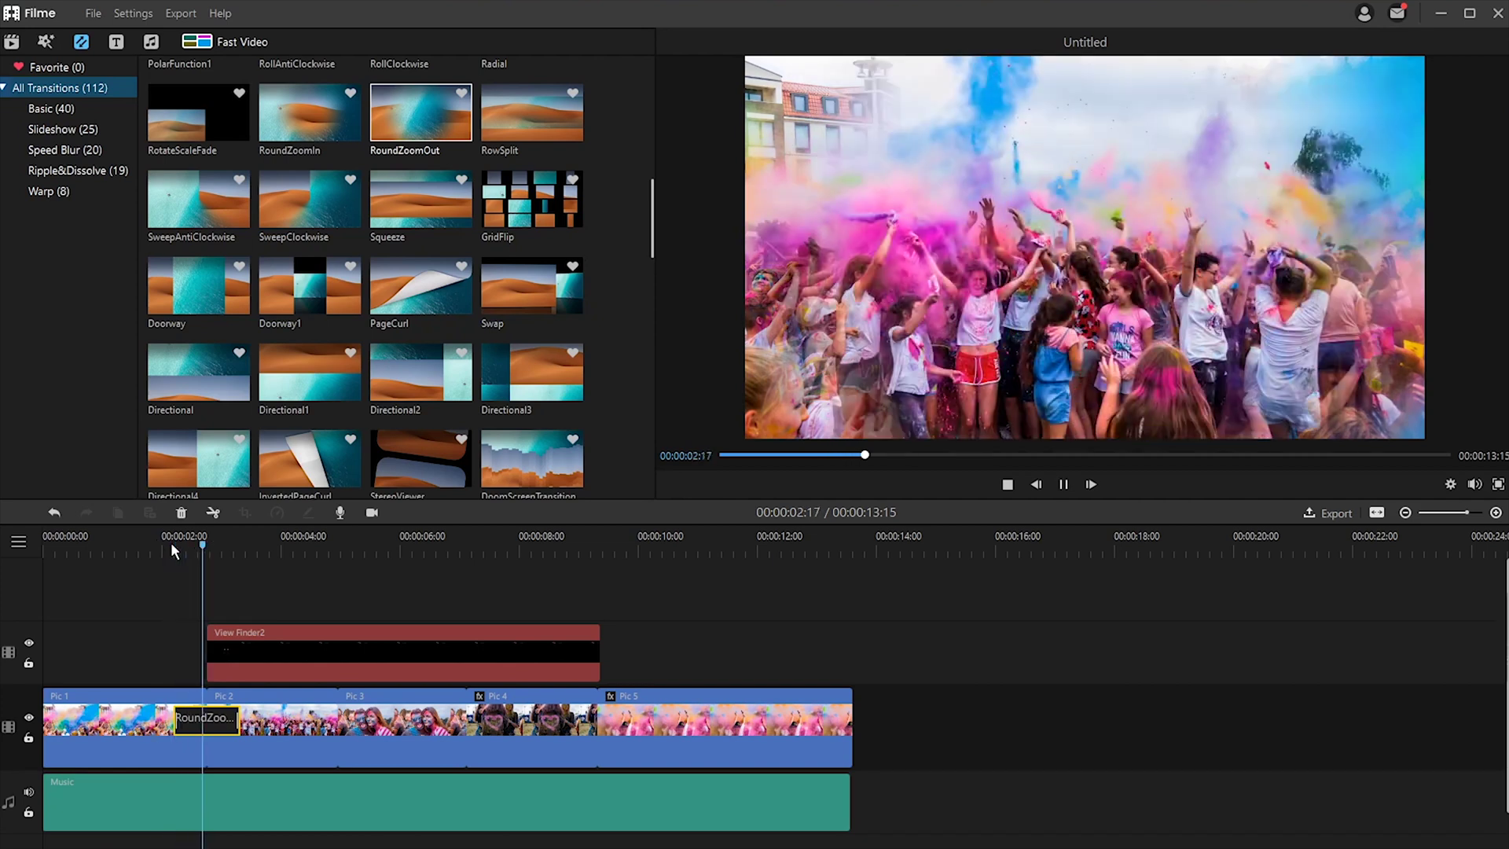
# Place StereoViewer between Pics 2–3 and RoundZoomOut between Pics 3–4
pyautogui.click(401, 731)
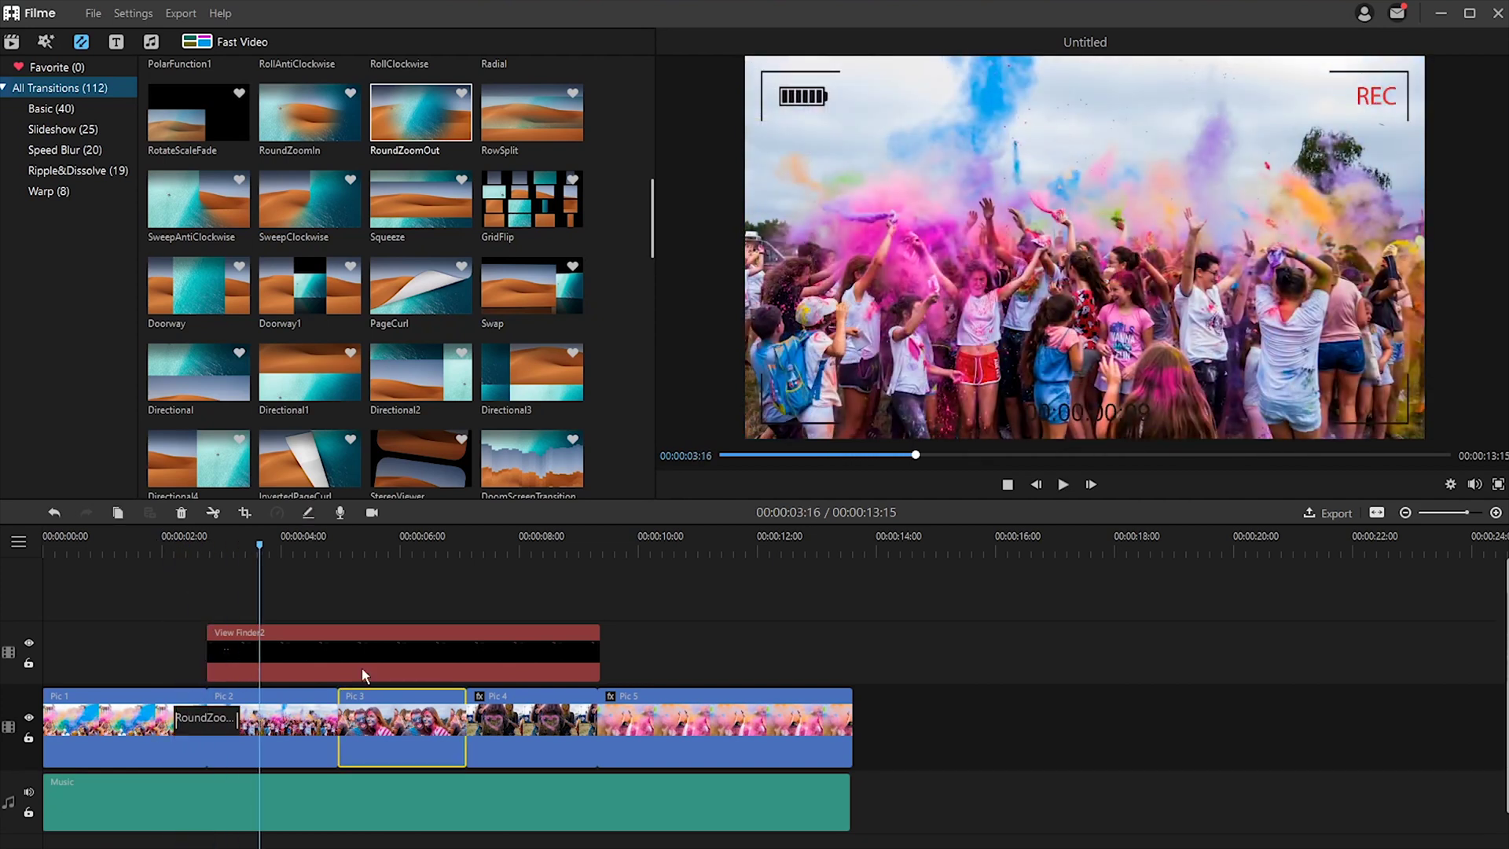
pyautogui.moveTo(421, 458); pyautogui.dragTo(360, 725)
pyautogui.press('space')
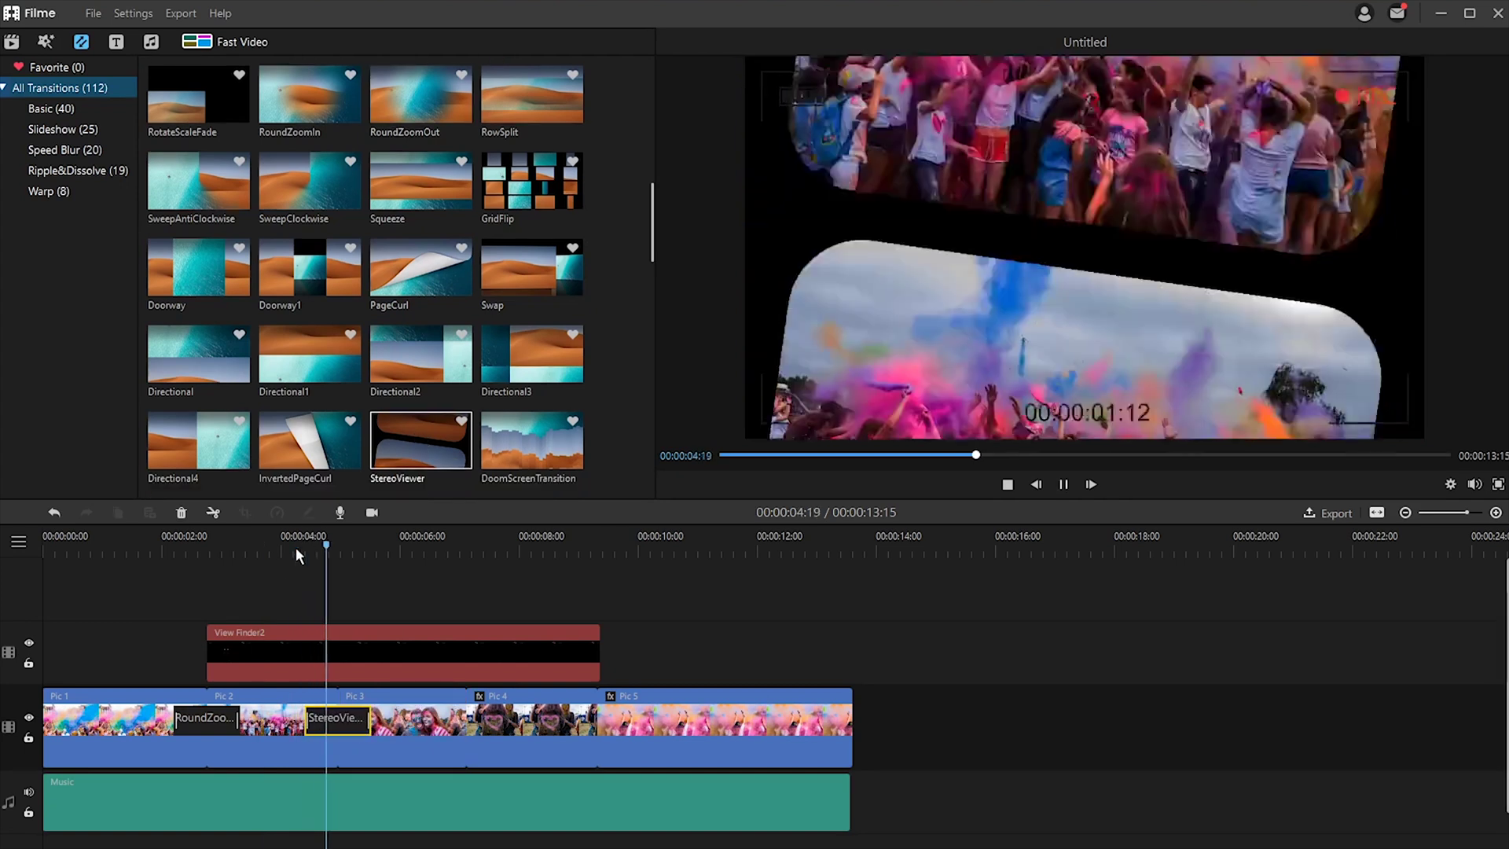
pyautogui.moveTo(421, 94); pyautogui.dragTo(437, 727)
pyautogui.click(428, 546)
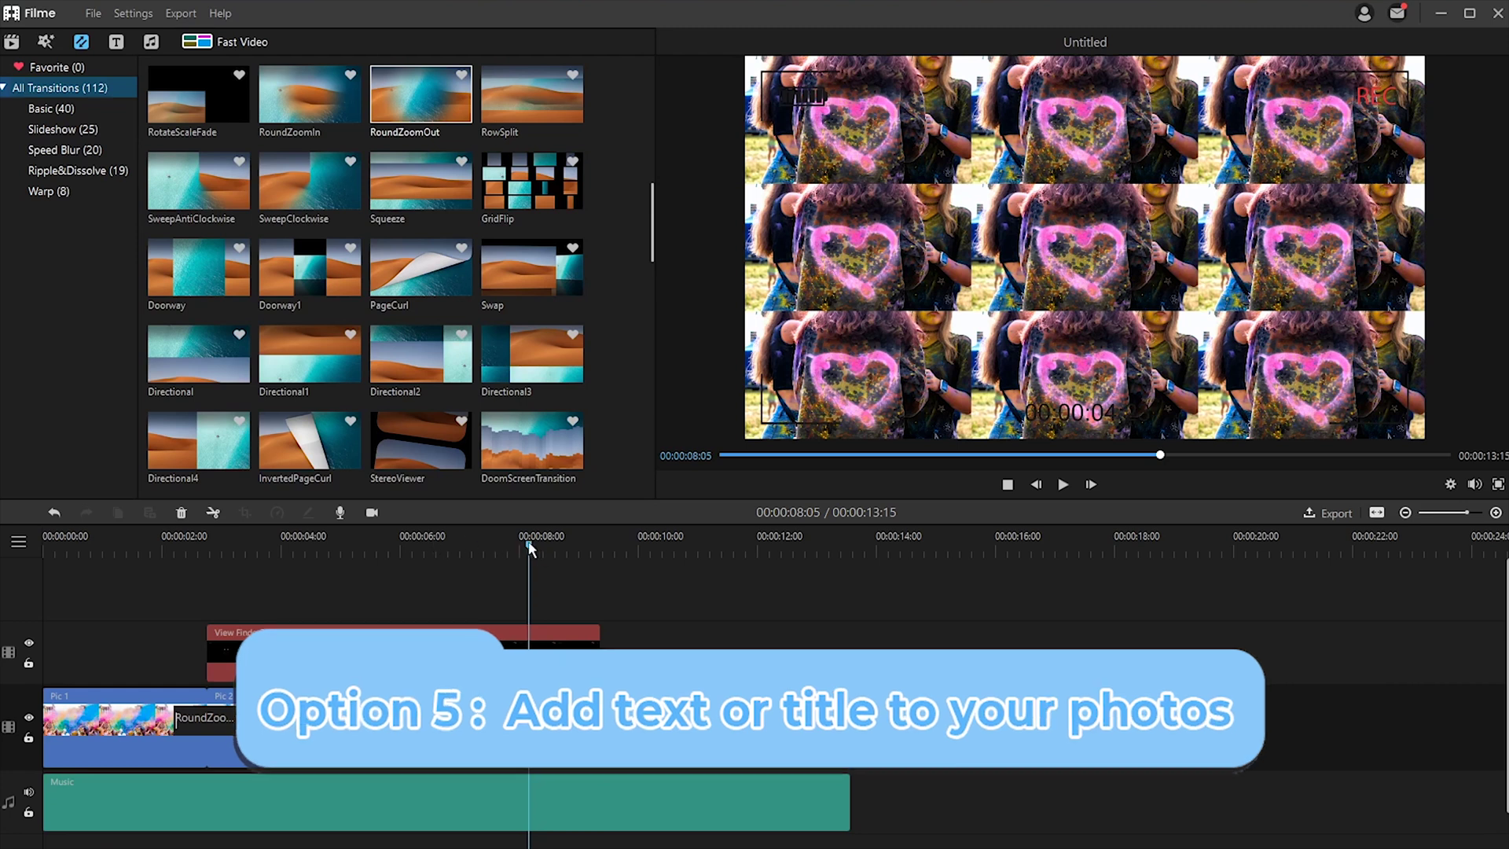
# Add a shortened Title 4 text clip at the start of the timeline
pyautogui.moveTo(519, 543); pyautogui.dragTo(41, 547)
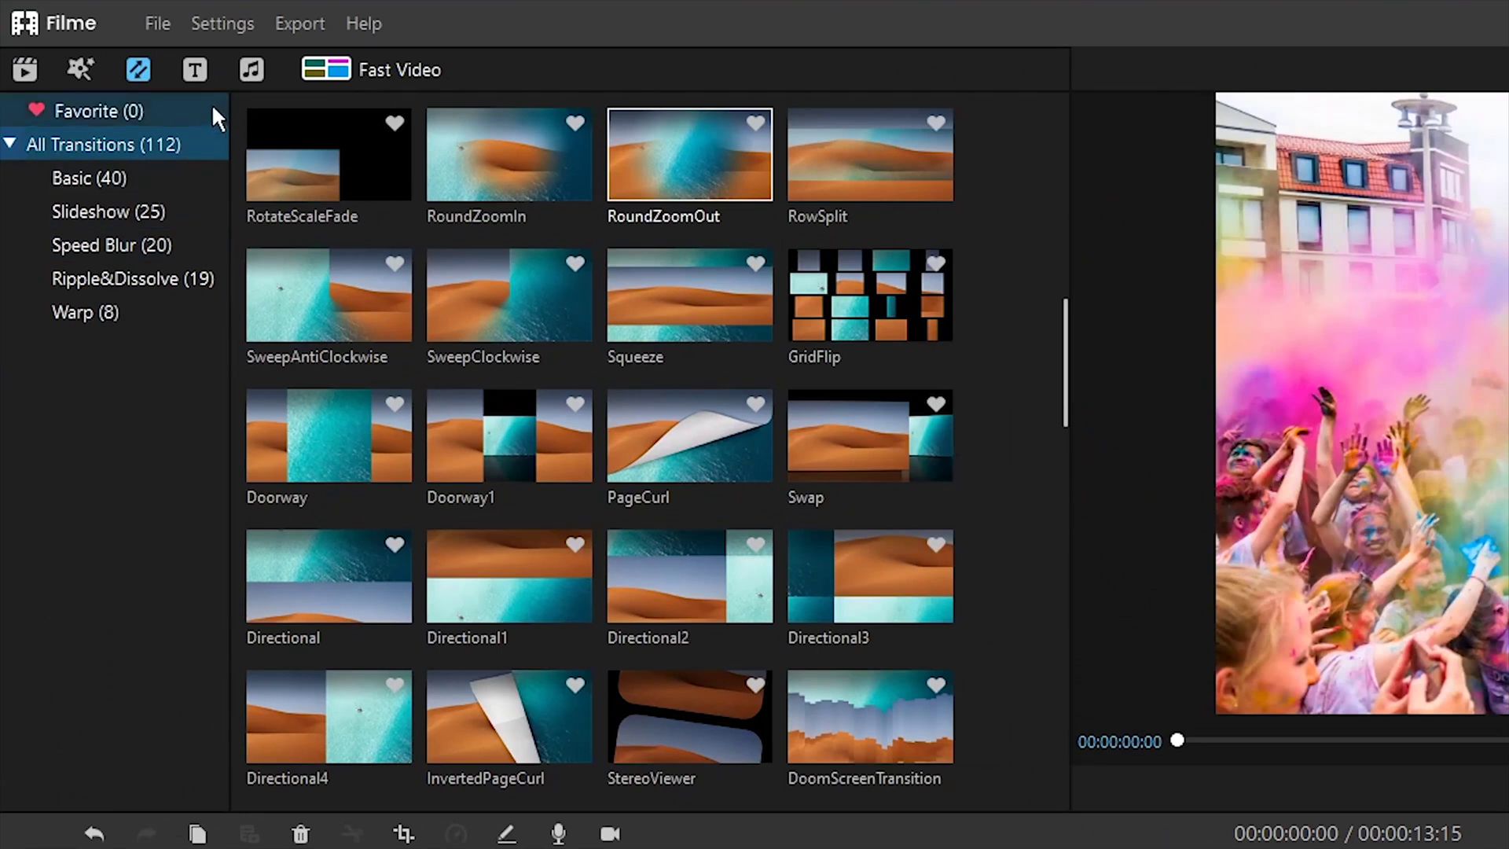
pyautogui.click(195, 69)
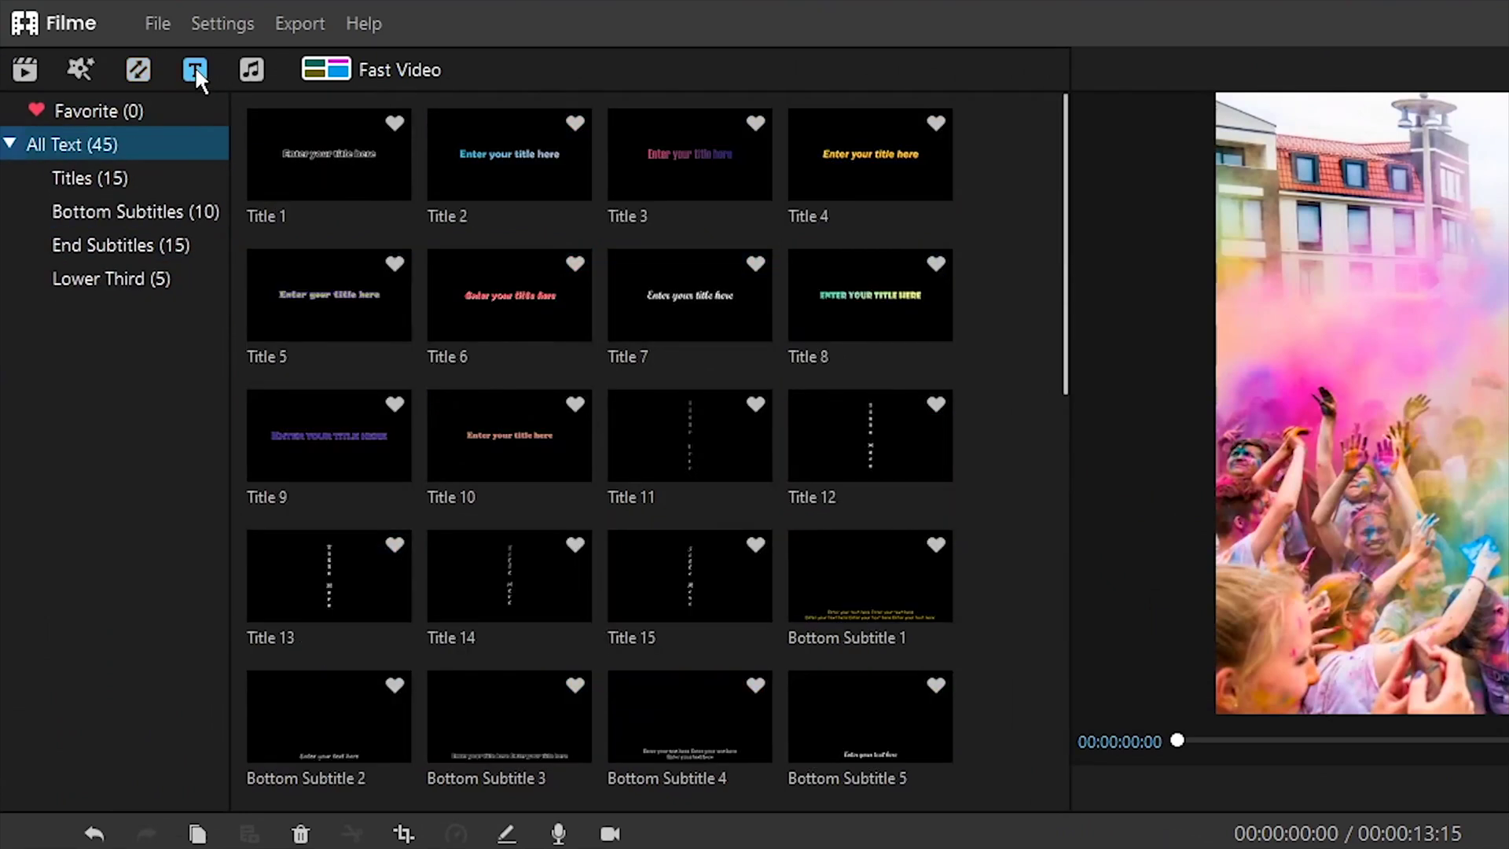
pyautogui.click(867, 154)
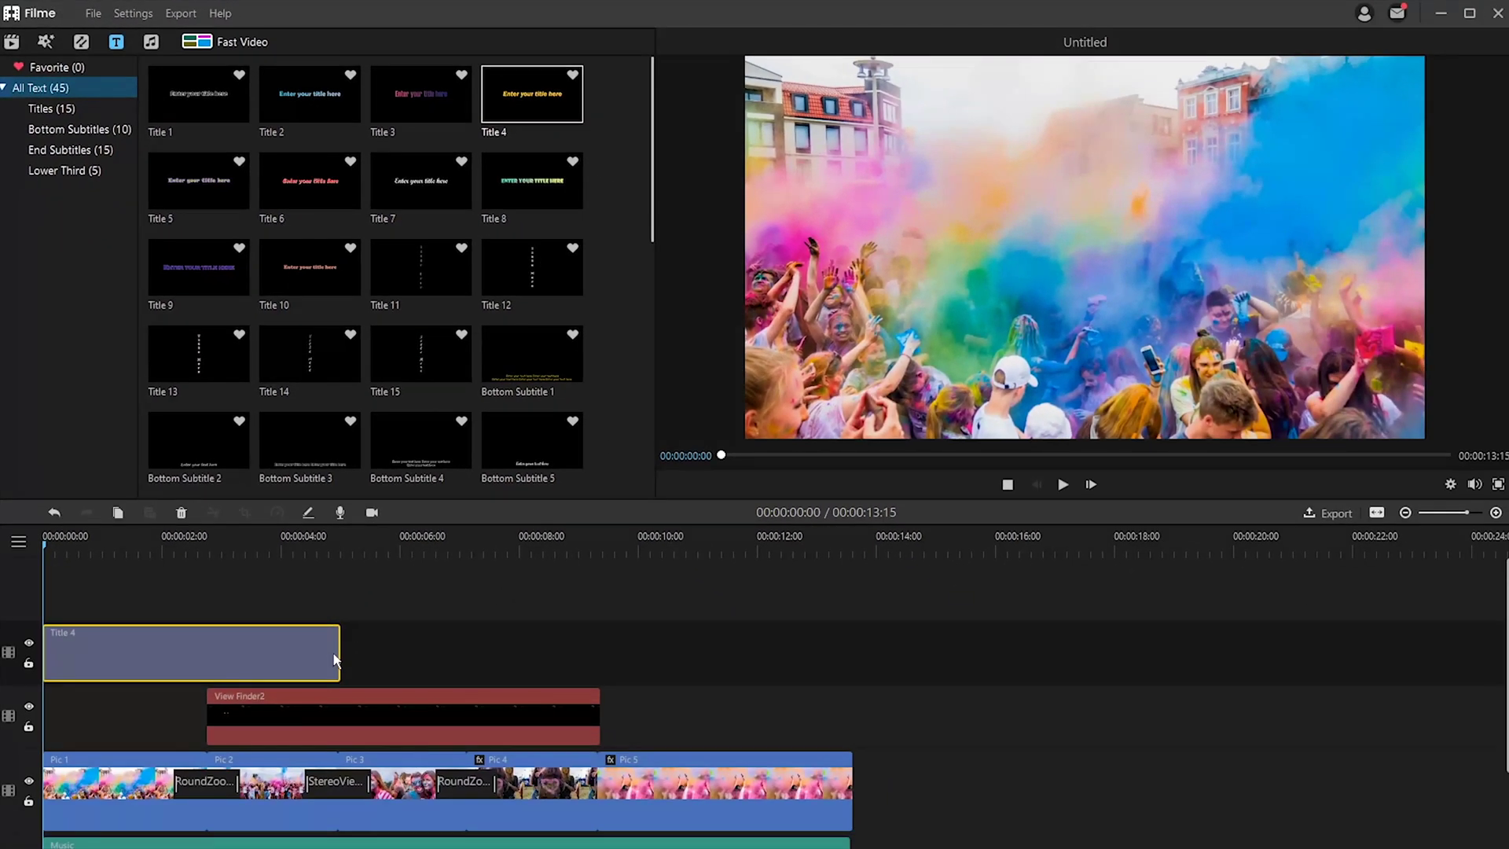
pyautogui.moveTo(335, 659); pyautogui.dragTo(246, 653)
# Change the title text to 'Holi Party'
pyautogui.doubleClick(171, 654)
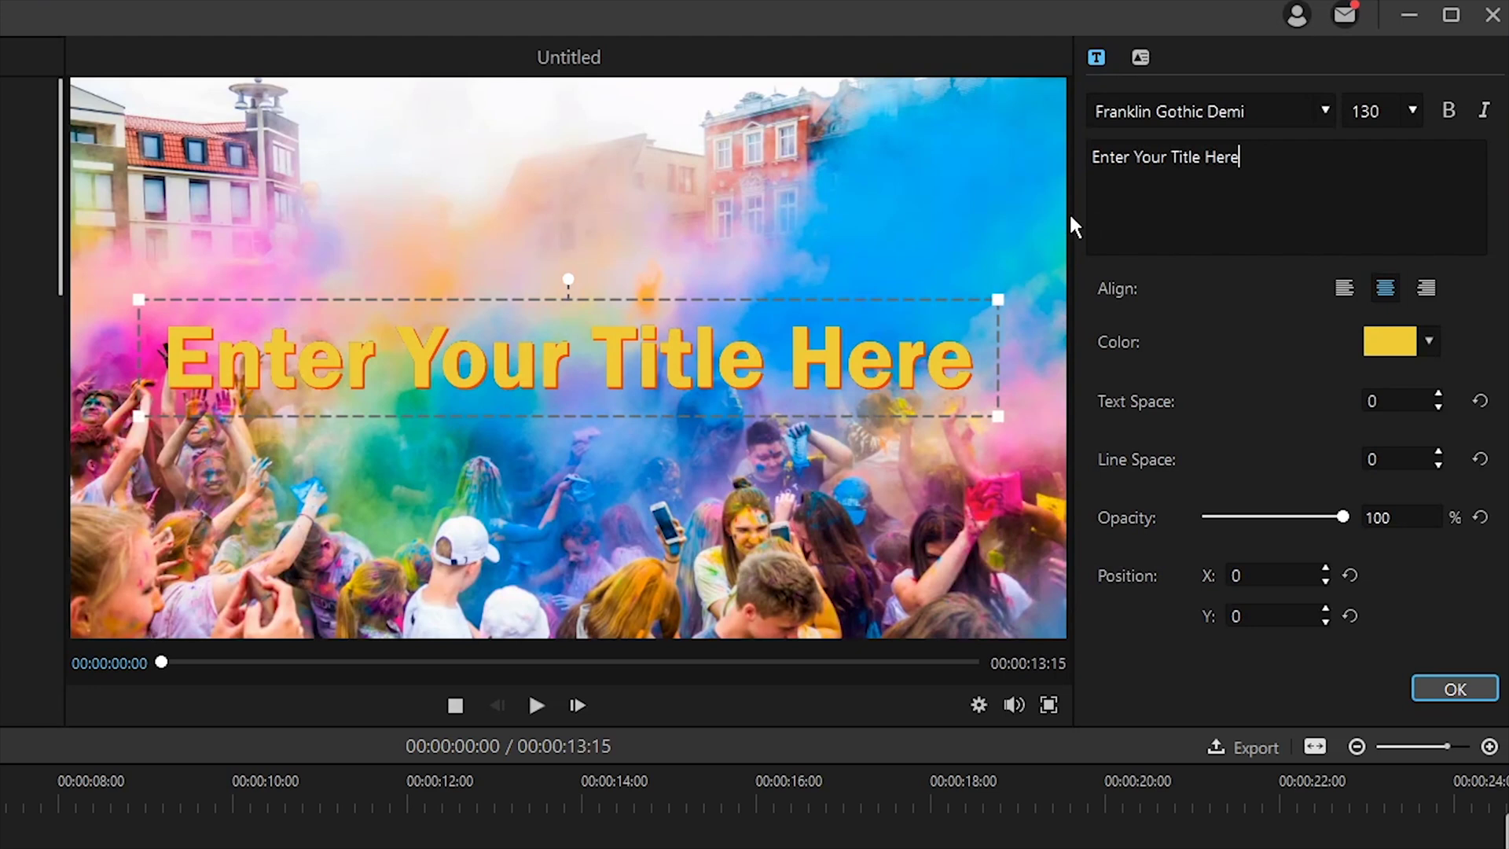
pyautogui.press('BackSpace')
pyautogui.press('BackSpace')
pyautogui.press('BackSpace')
pyautogui.press('BackSpace')
pyautogui.press('BackSpace')
pyautogui.press('BackSpace')
pyautogui.press('BackSpace')
pyautogui.press('BackSpace')
pyautogui.press('BackSpace')
pyautogui.press('BackSpace')
pyautogui.press('BackSpace')
pyautogui.press('BackSpace')
pyautogui.press('BackSpace')
pyautogui.press('BackSpace')
pyautogui.press('BackSpace')
pyautogui.press('BackSpace')
pyautogui.press('BackSpace')
pyautogui.press('BackSpace')
pyautogui.press('BackSpace')
pyautogui.press('BackSpace')
pyautogui.write('Holi ')
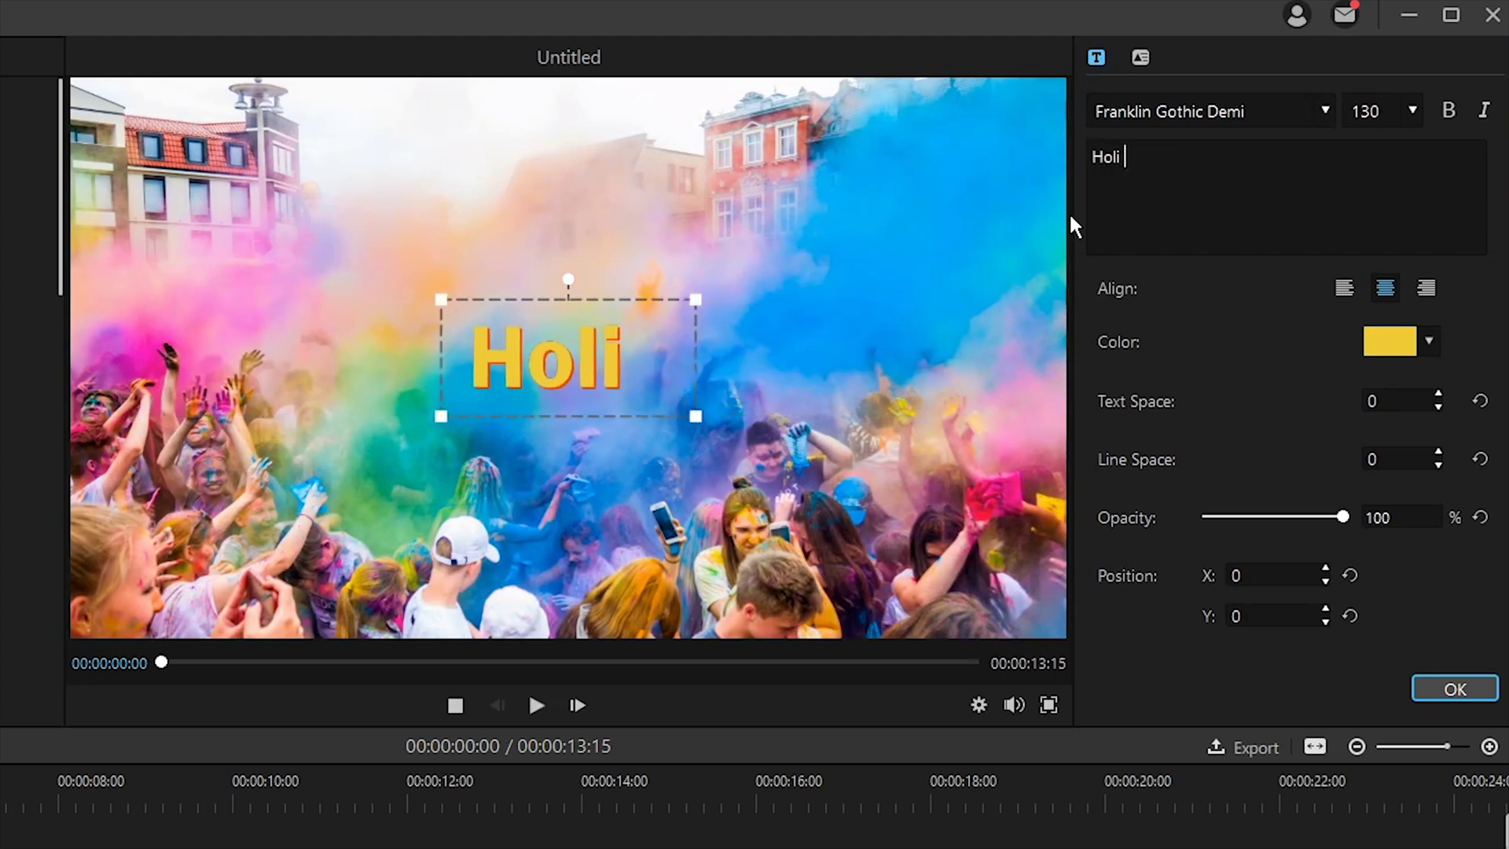
pyautogui.write('Party')
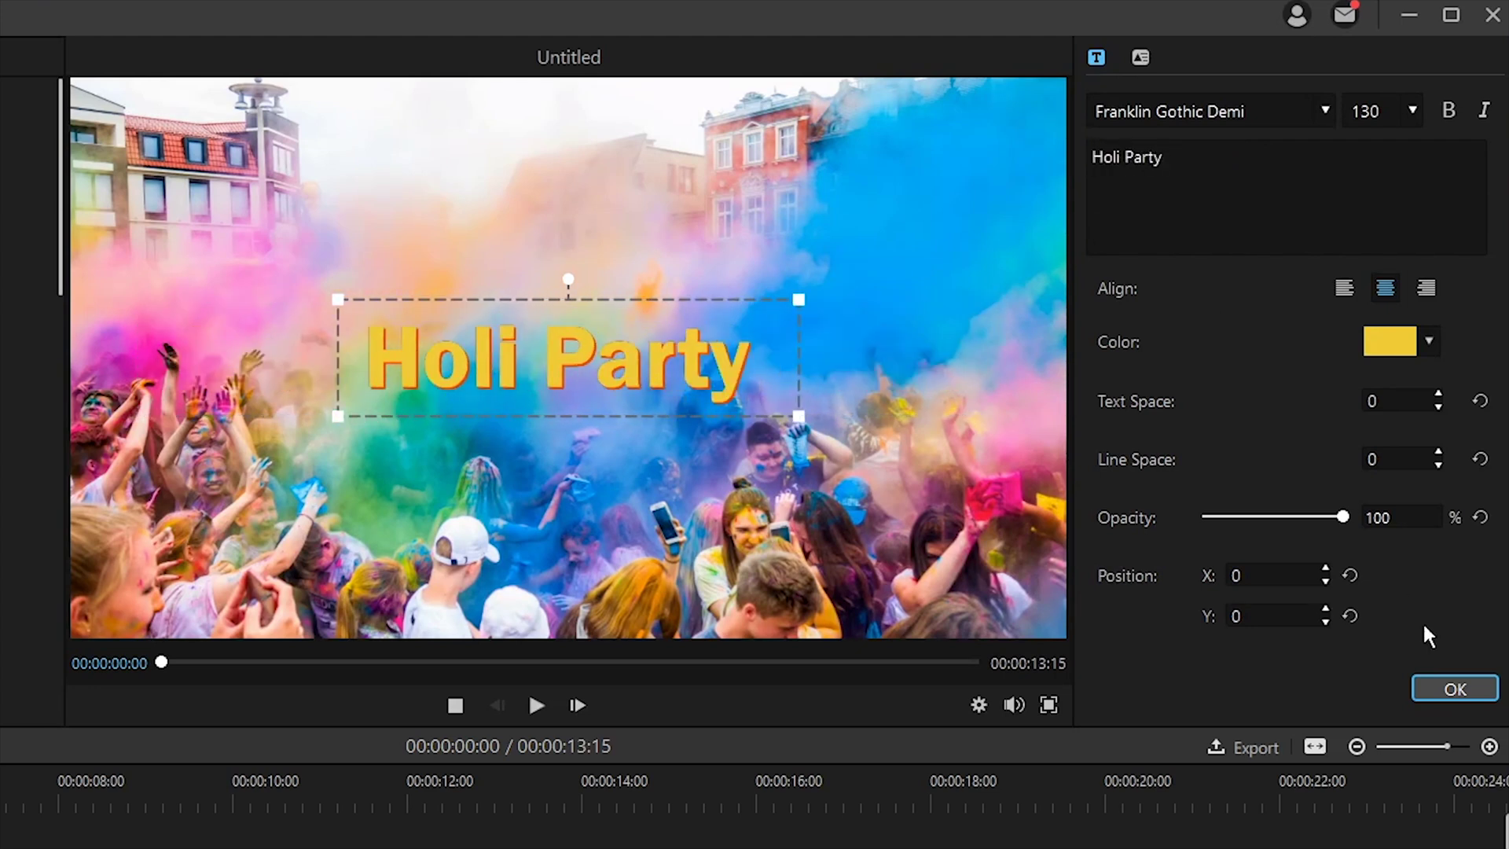
pyautogui.click(1454, 688)
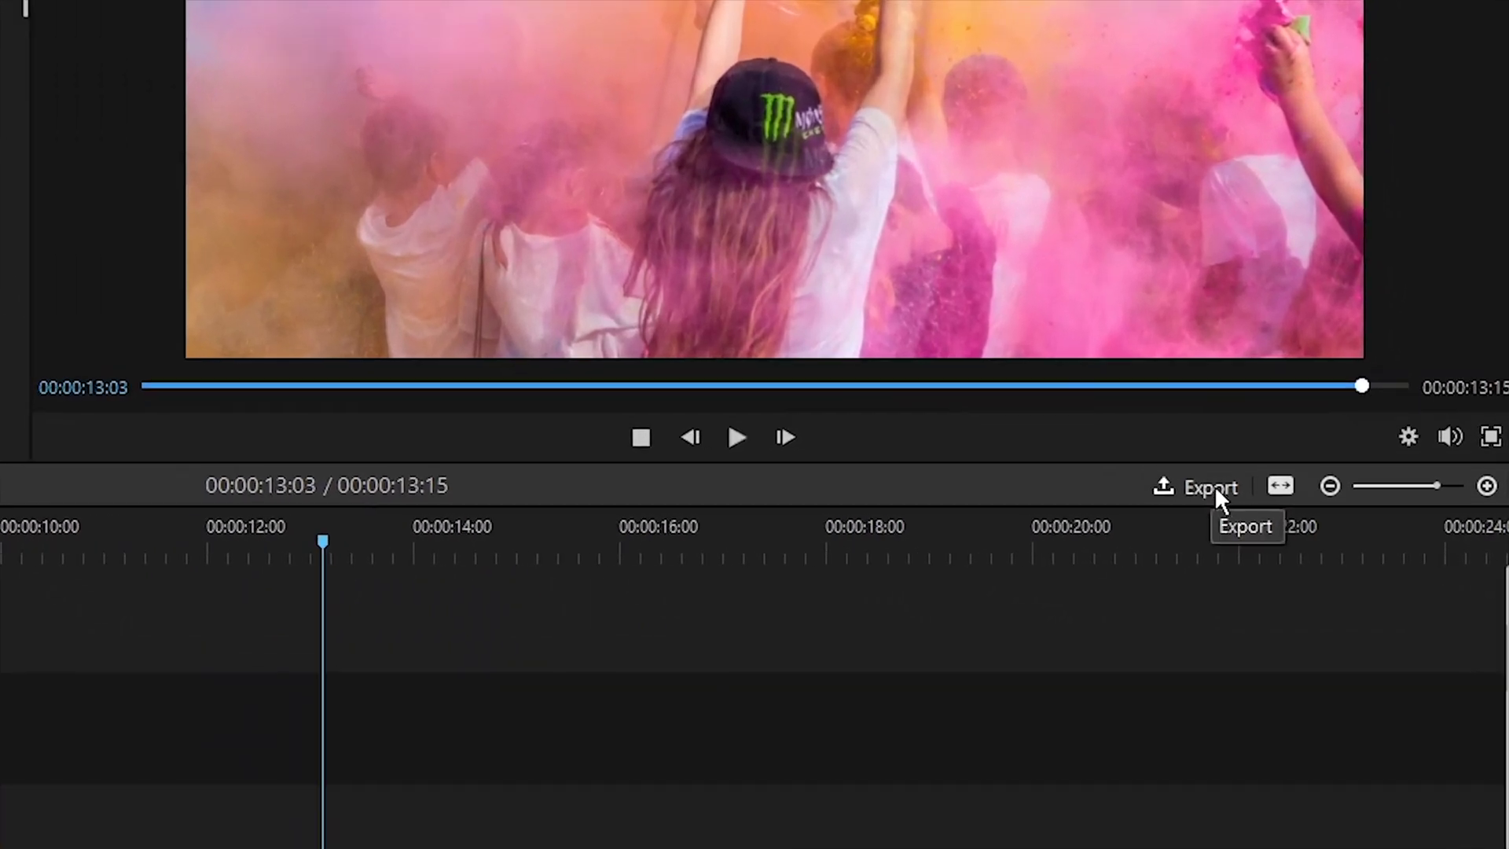
# Export a local 1920 x 1080 MP4 after browsing the Device and social-media export tabs
pyautogui.click(1216, 489)
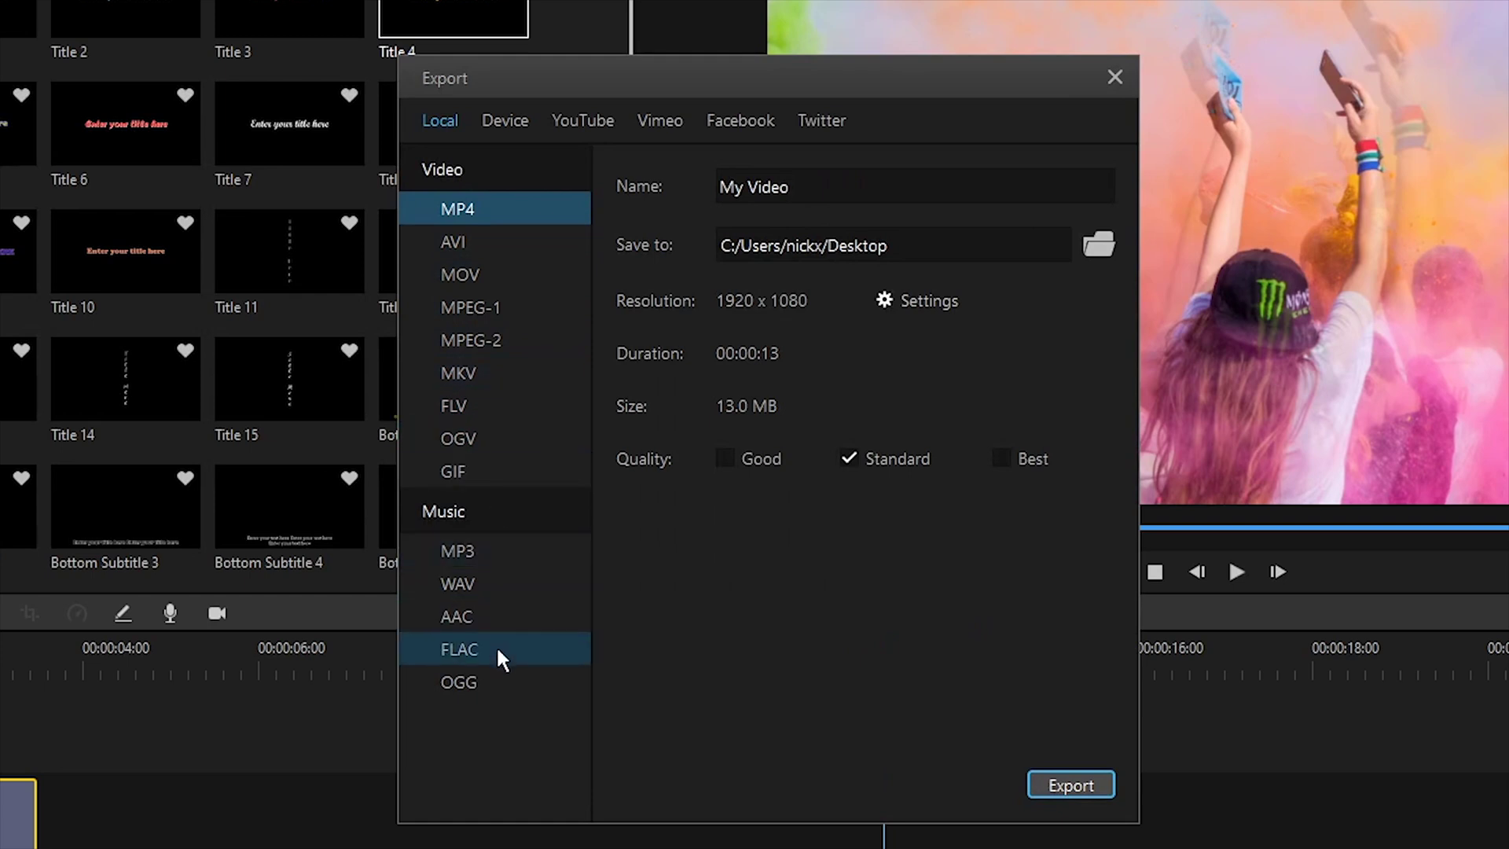
pyautogui.click(511, 121)
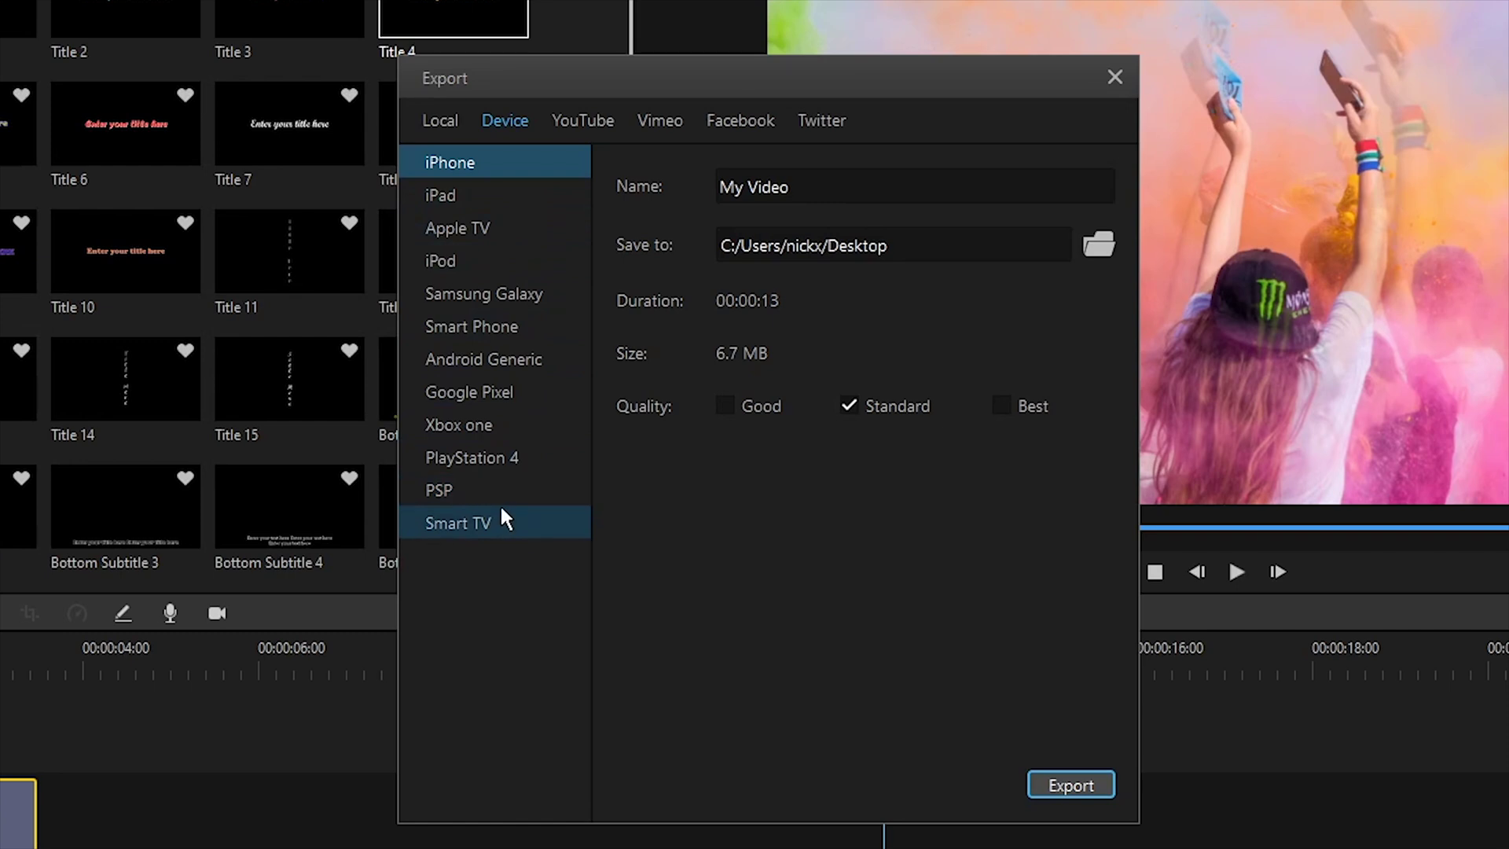
pyautogui.click(582, 122)
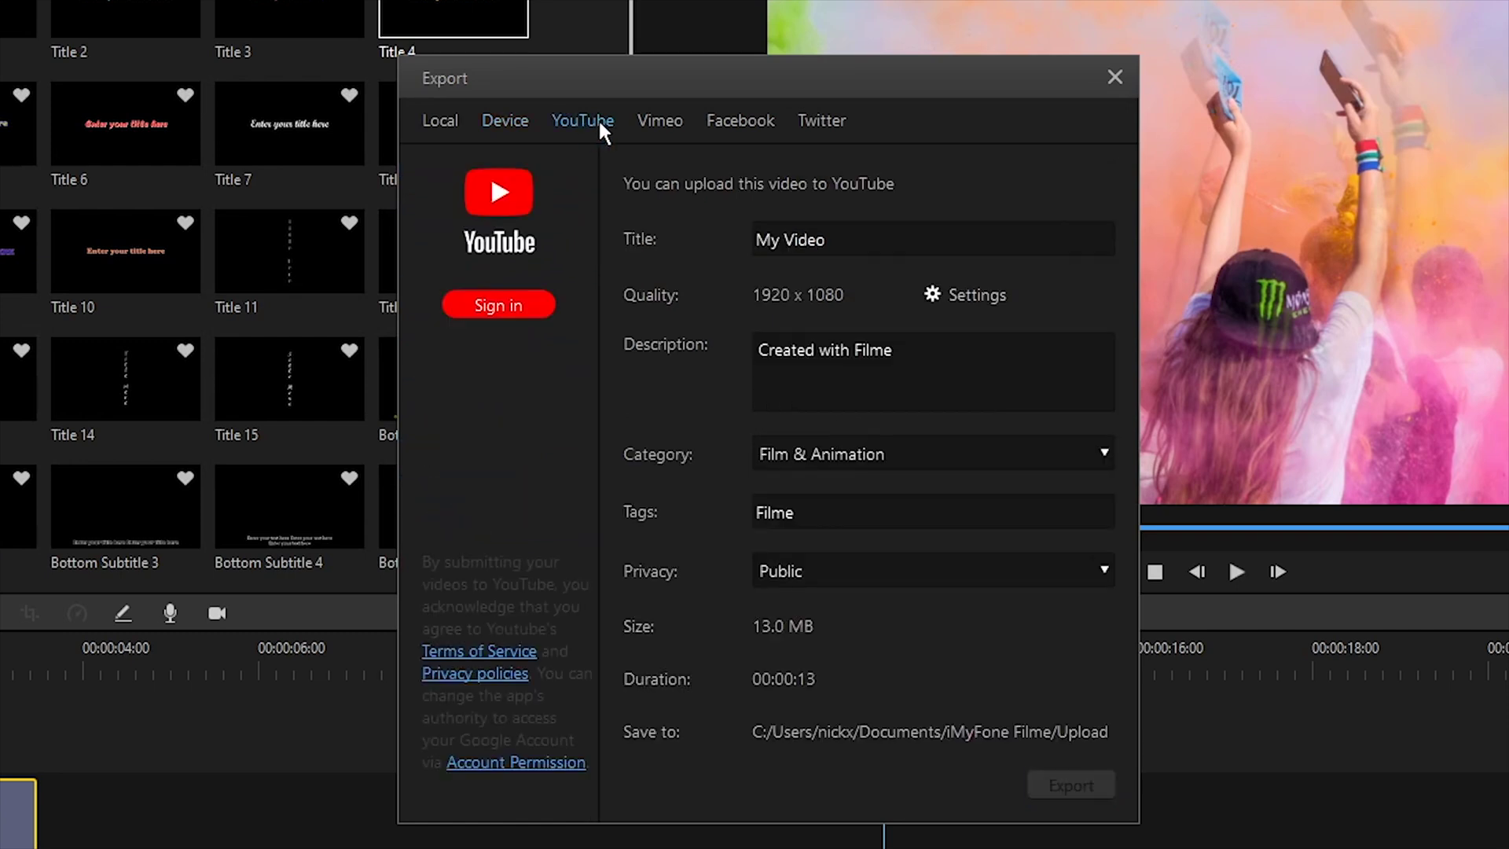
pyautogui.click(668, 119)
pyautogui.click(751, 122)
pyautogui.click(832, 120)
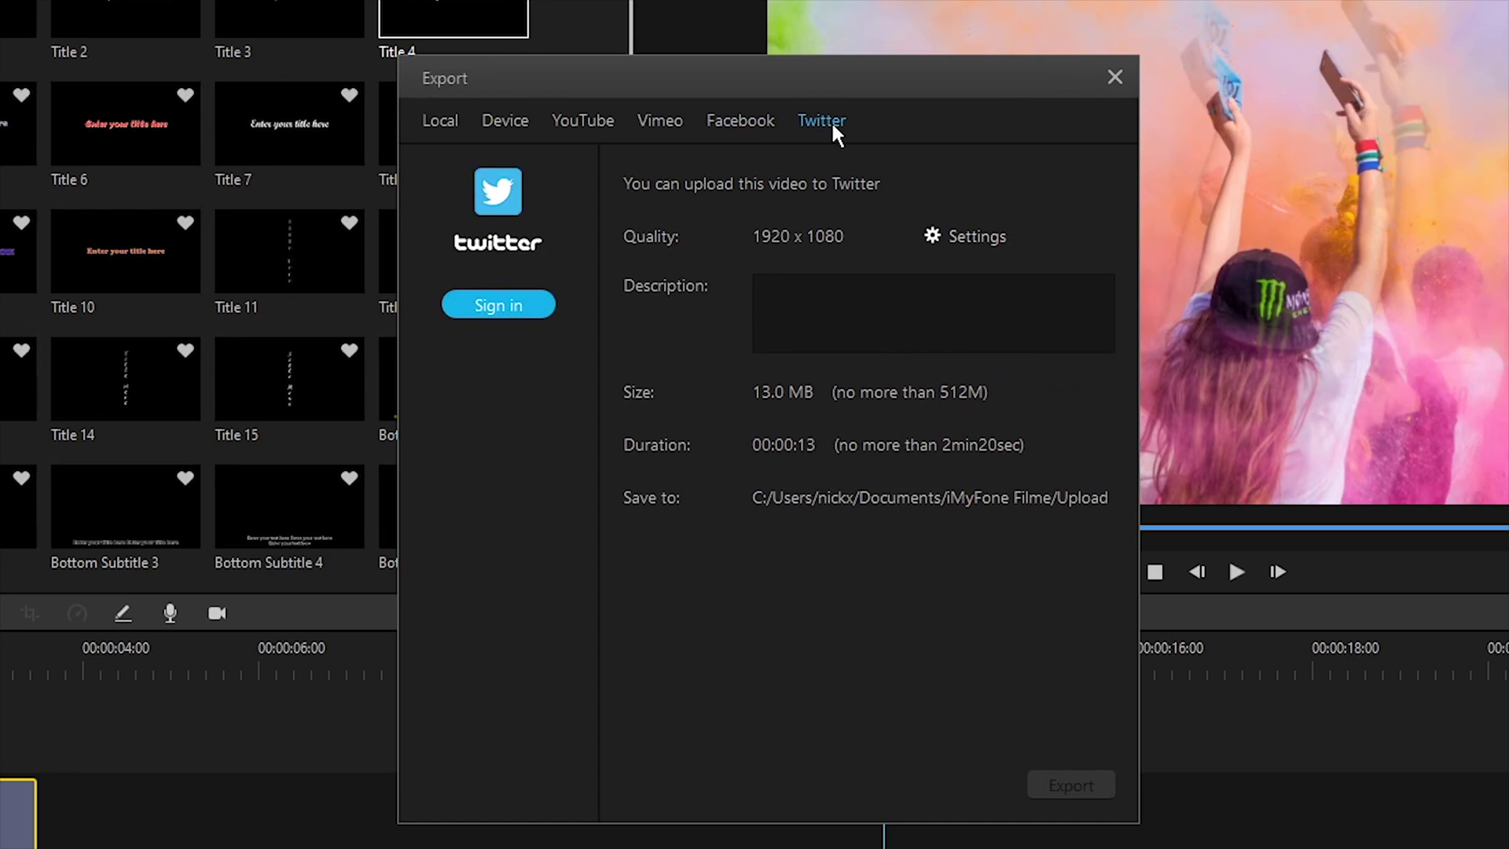
pyautogui.click(444, 118)
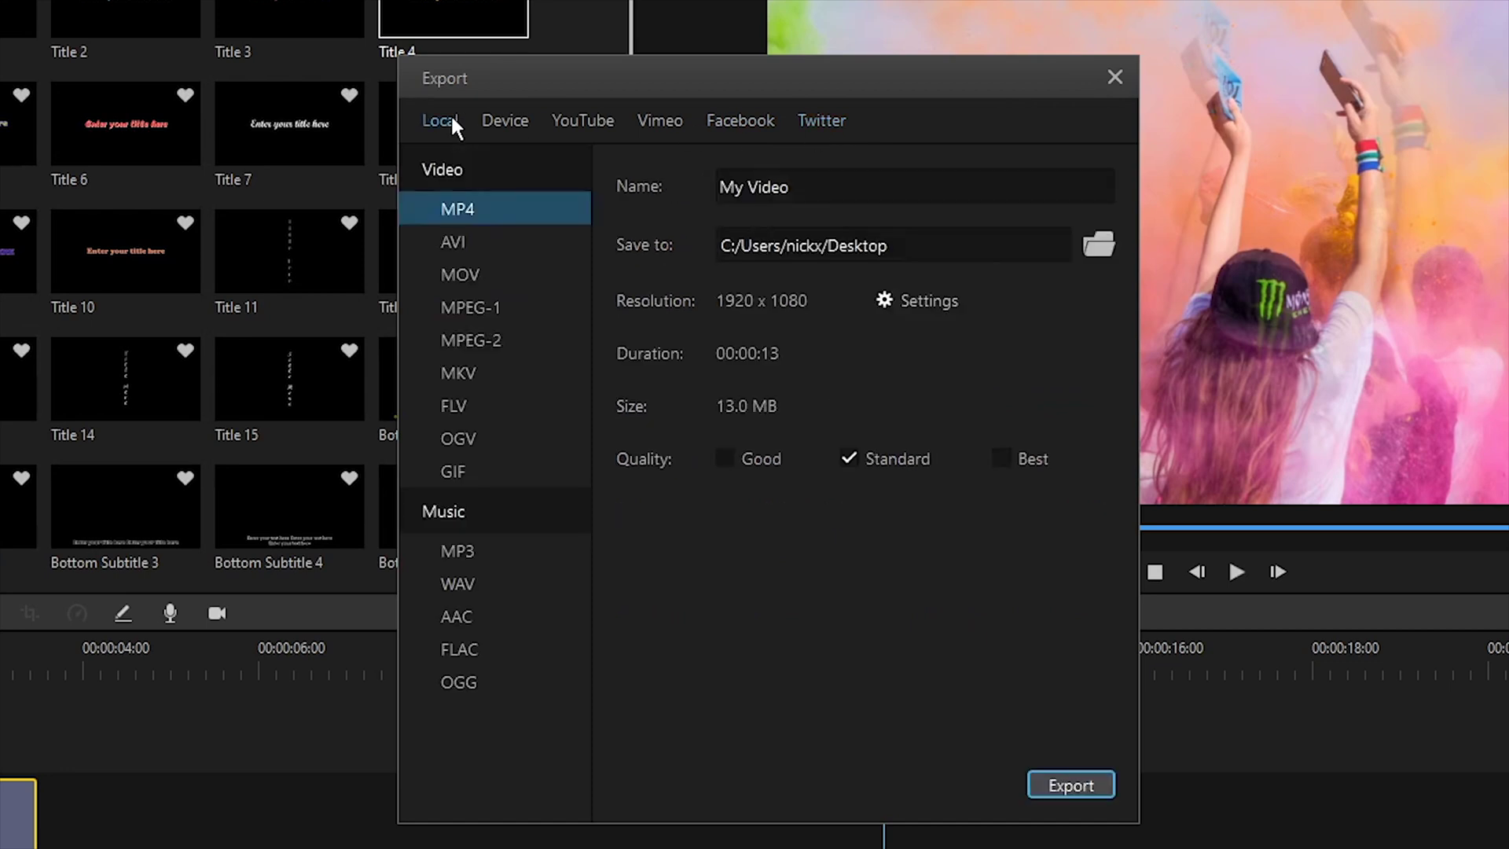
pyautogui.click(1086, 786)
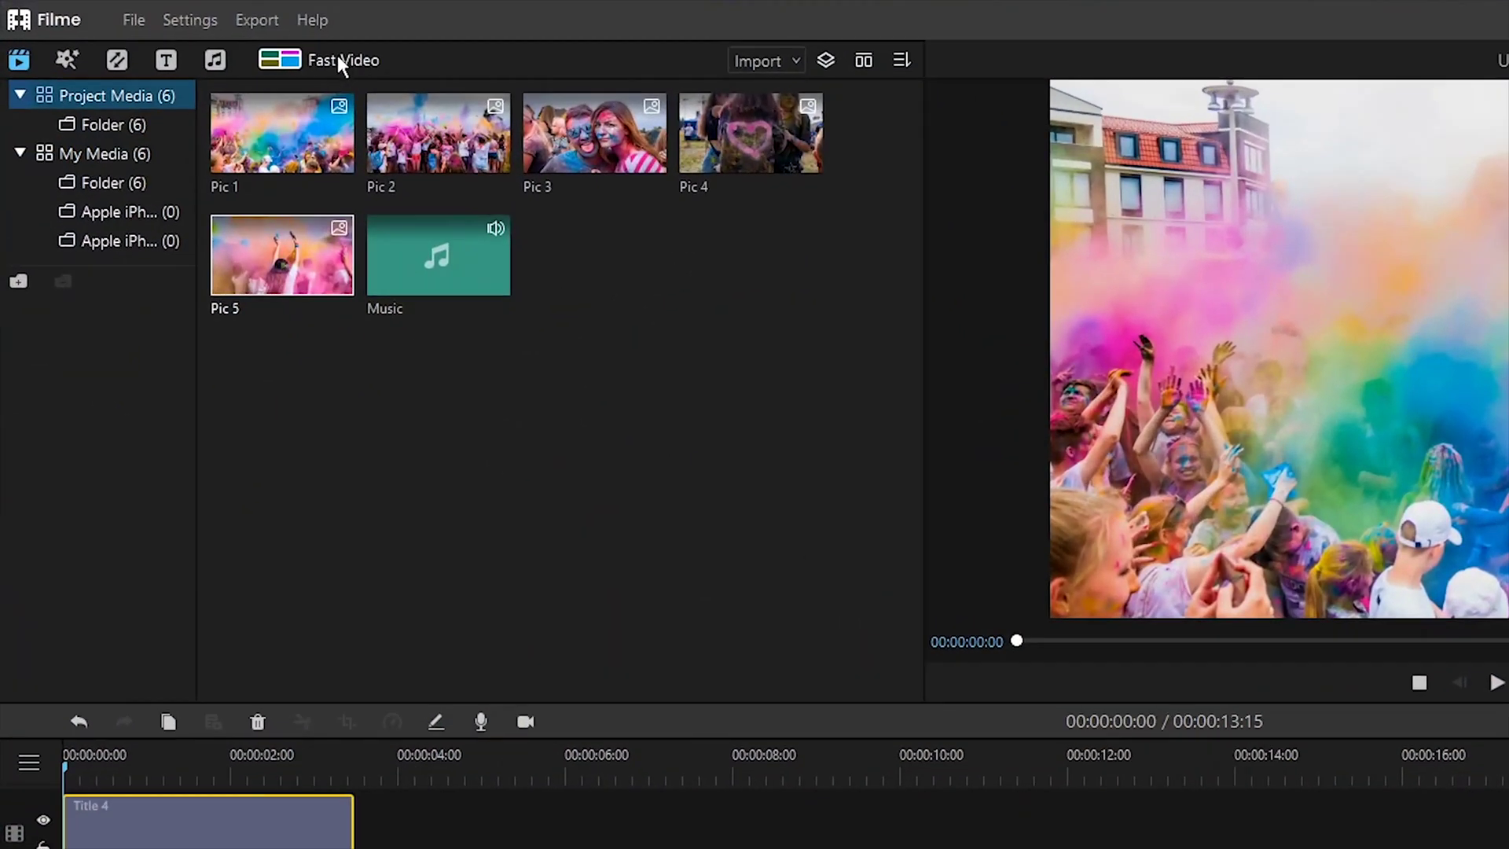
# Start a Fast Video, browse the template categories, and preview SummerHoliday from Holidays
pyautogui.click(249, 41)
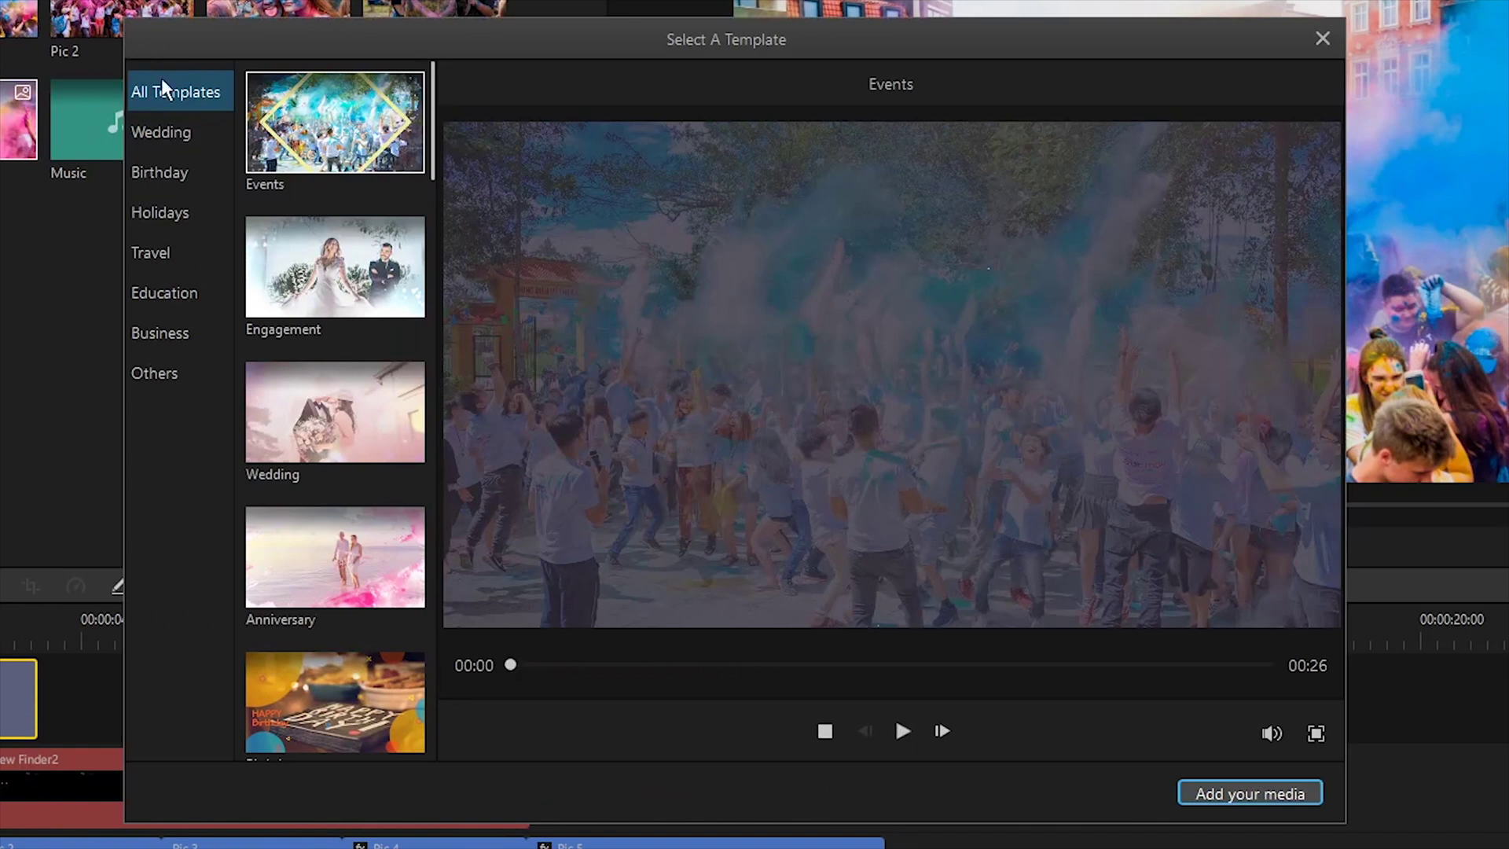
pyautogui.click(180, 134)
pyautogui.click(180, 170)
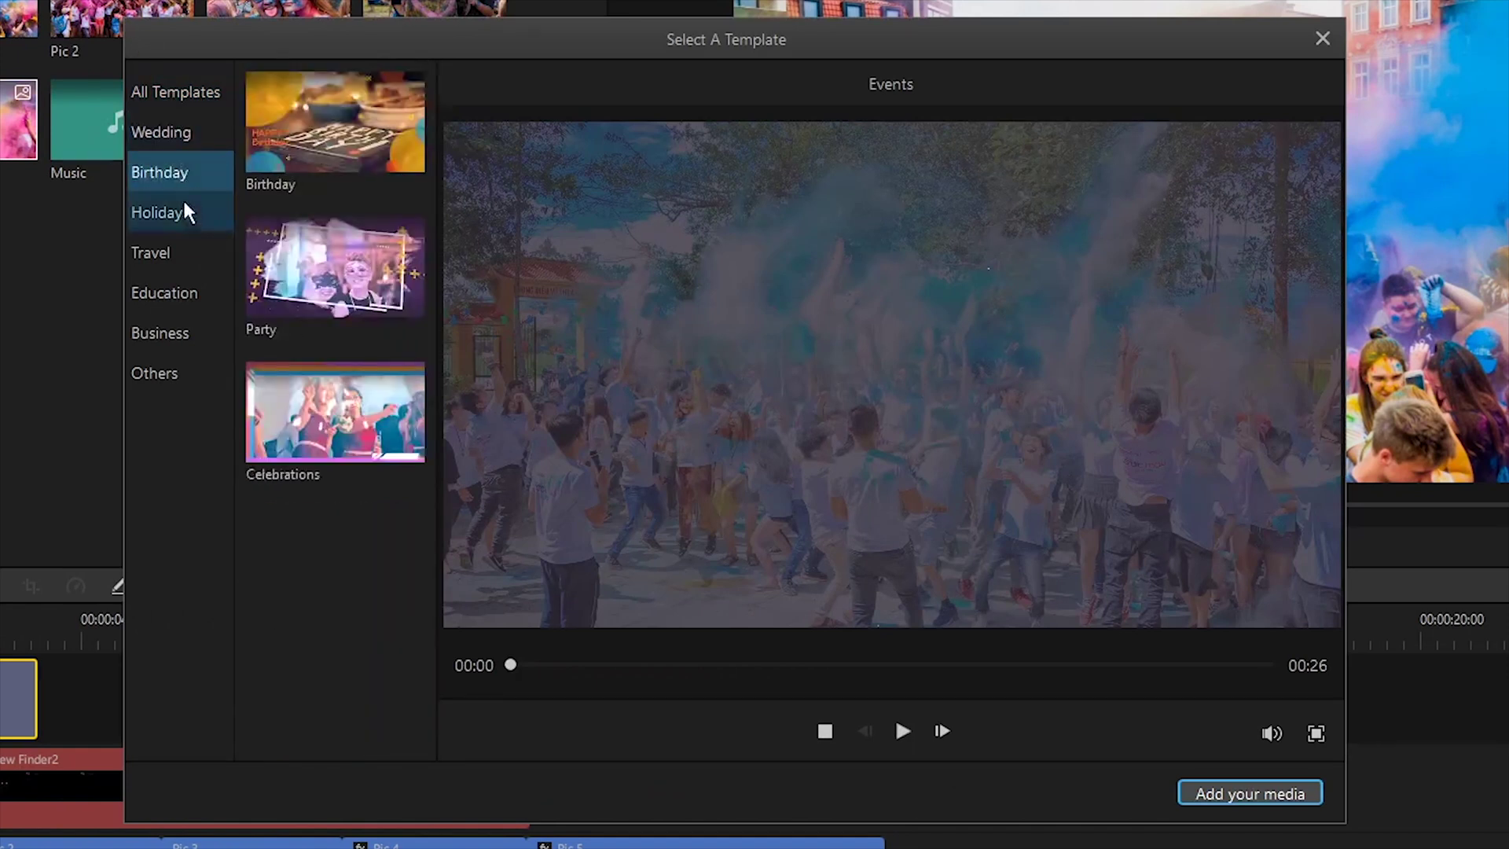
pyautogui.click(188, 212)
pyautogui.click(191, 252)
pyautogui.click(192, 295)
pyautogui.click(195, 329)
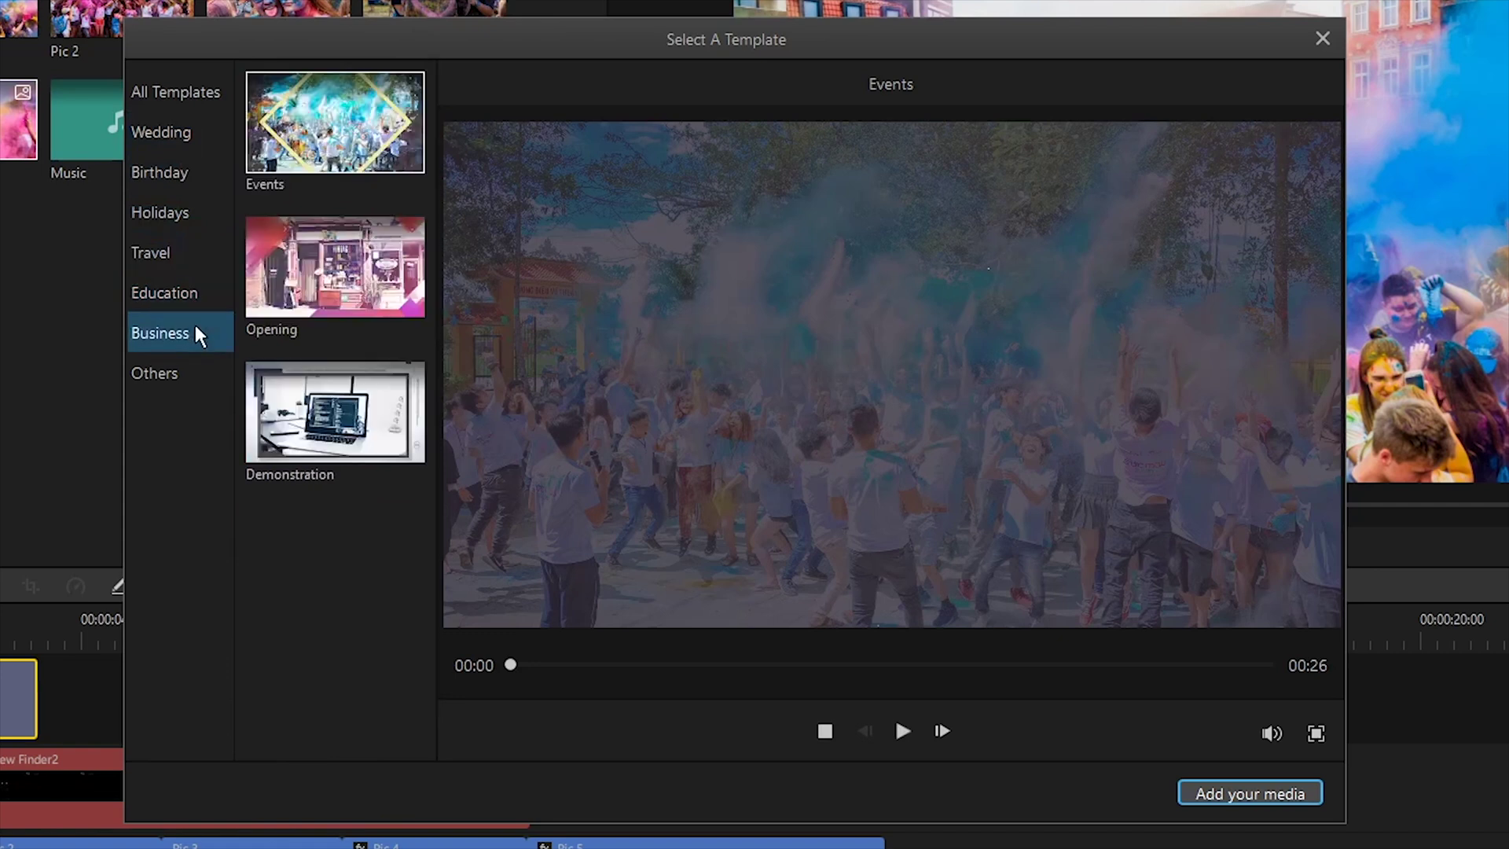
pyautogui.click(197, 369)
pyautogui.click(190, 210)
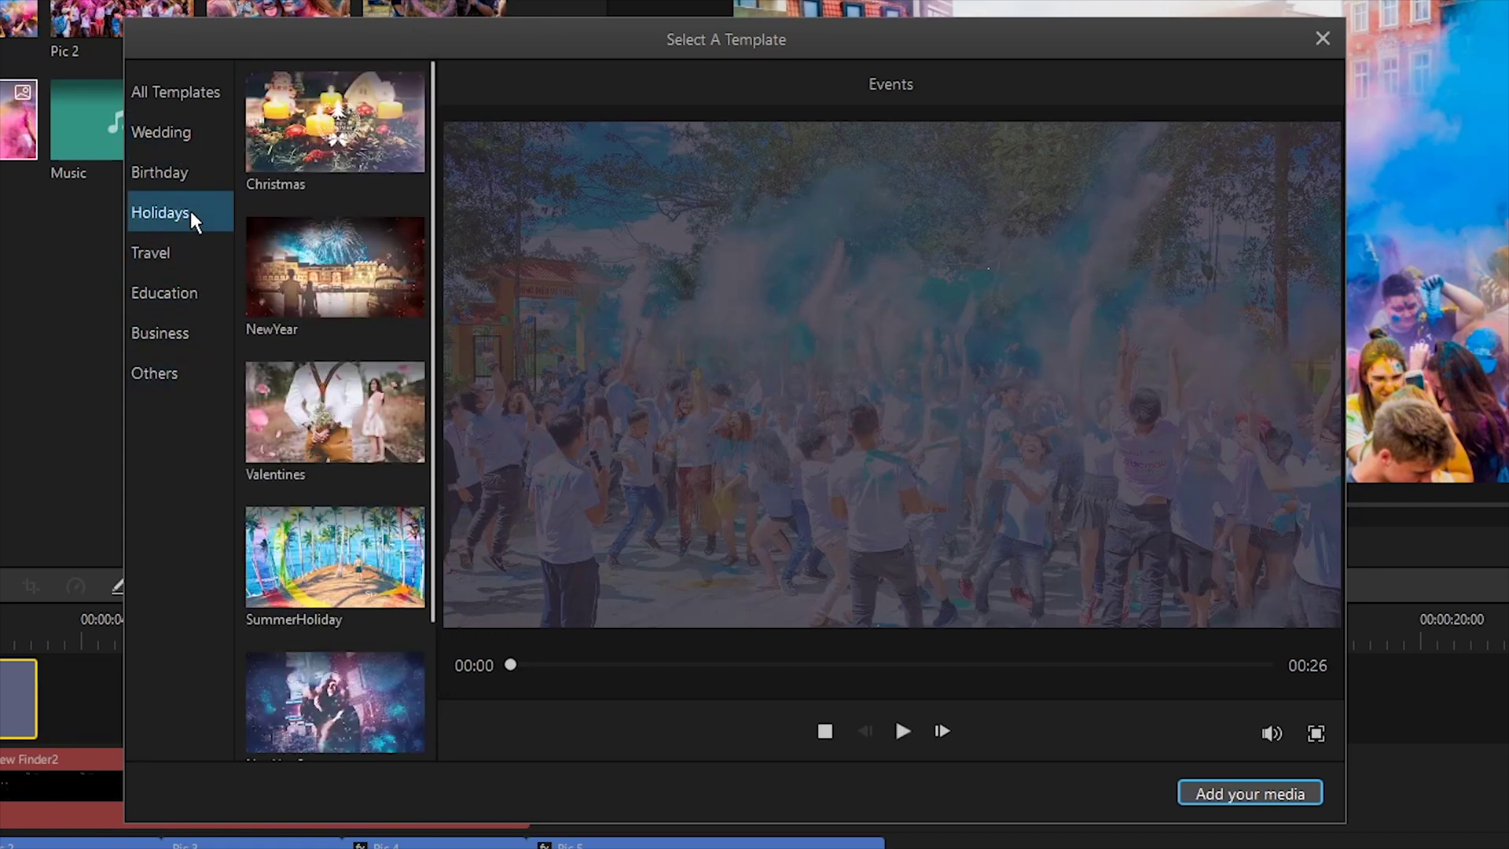
pyautogui.click(329, 537)
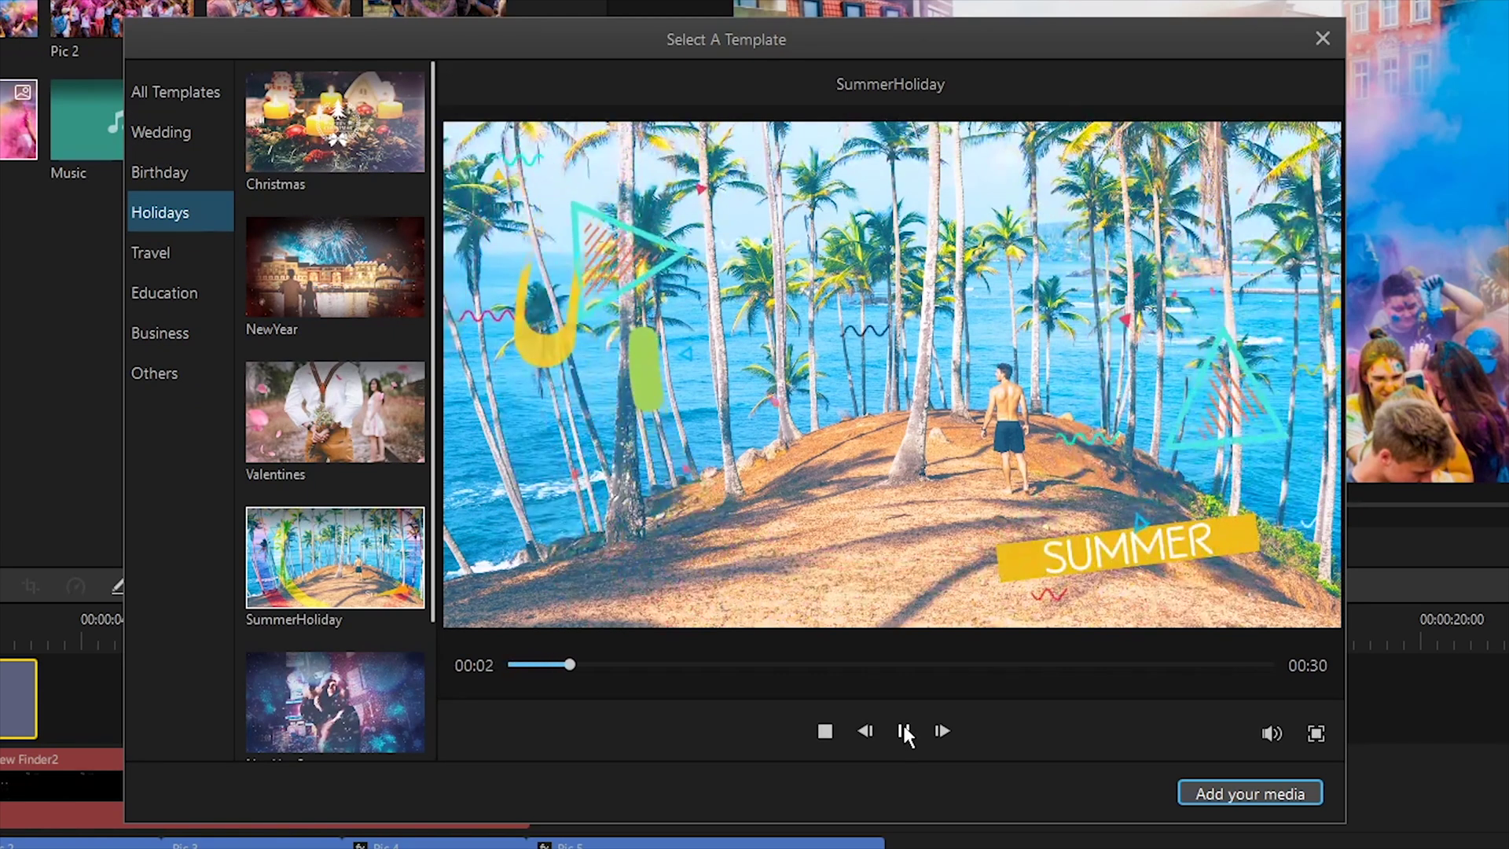
# Import photos Pic 1 through Pic 5 into the SummerHoliday template and preview the 25-second slideshow
pyautogui.click(1192, 799)
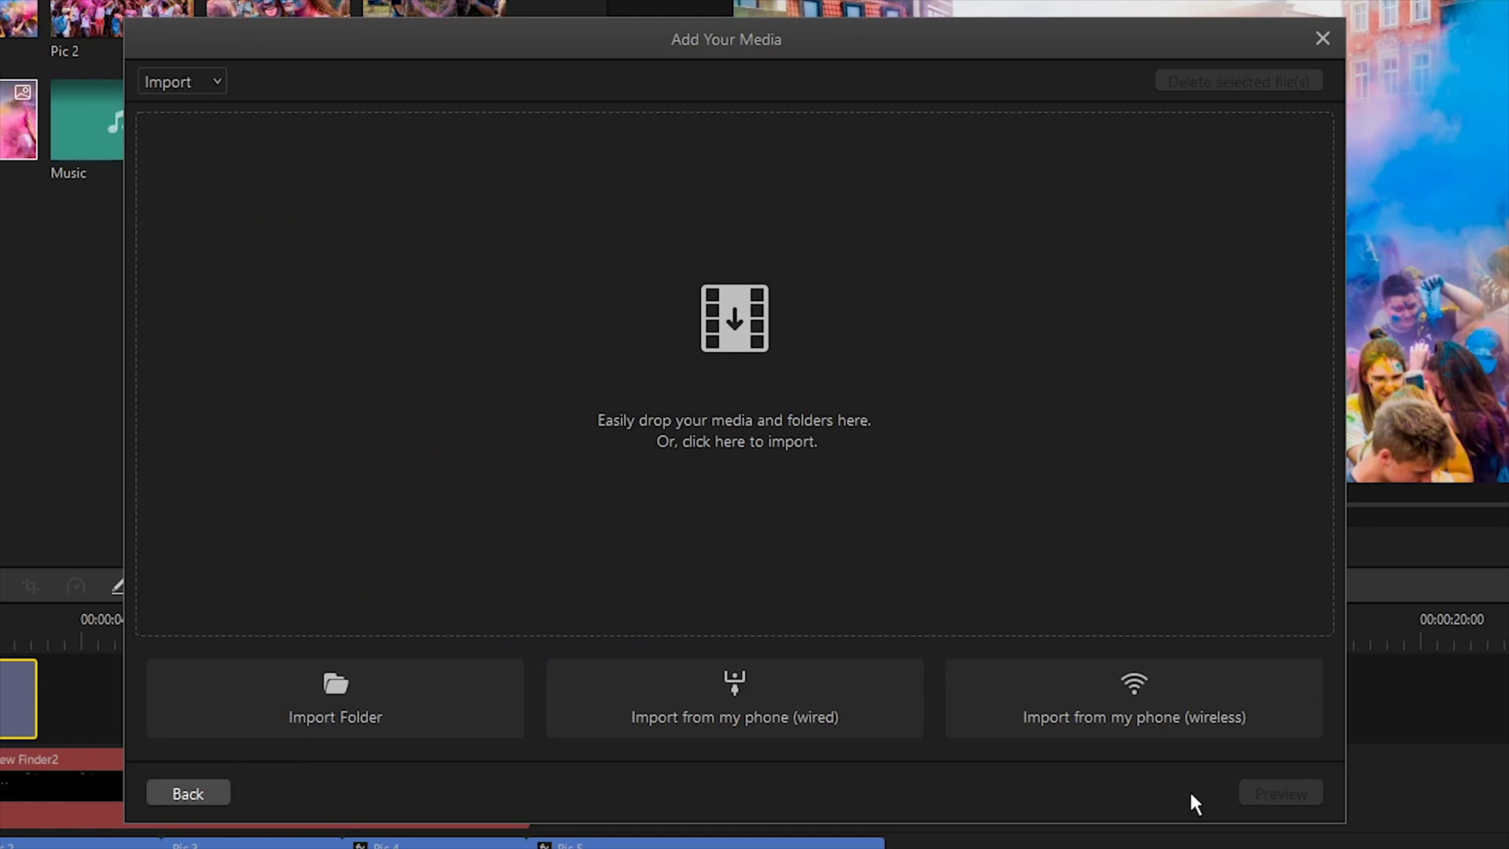
pyautogui.click(777, 350)
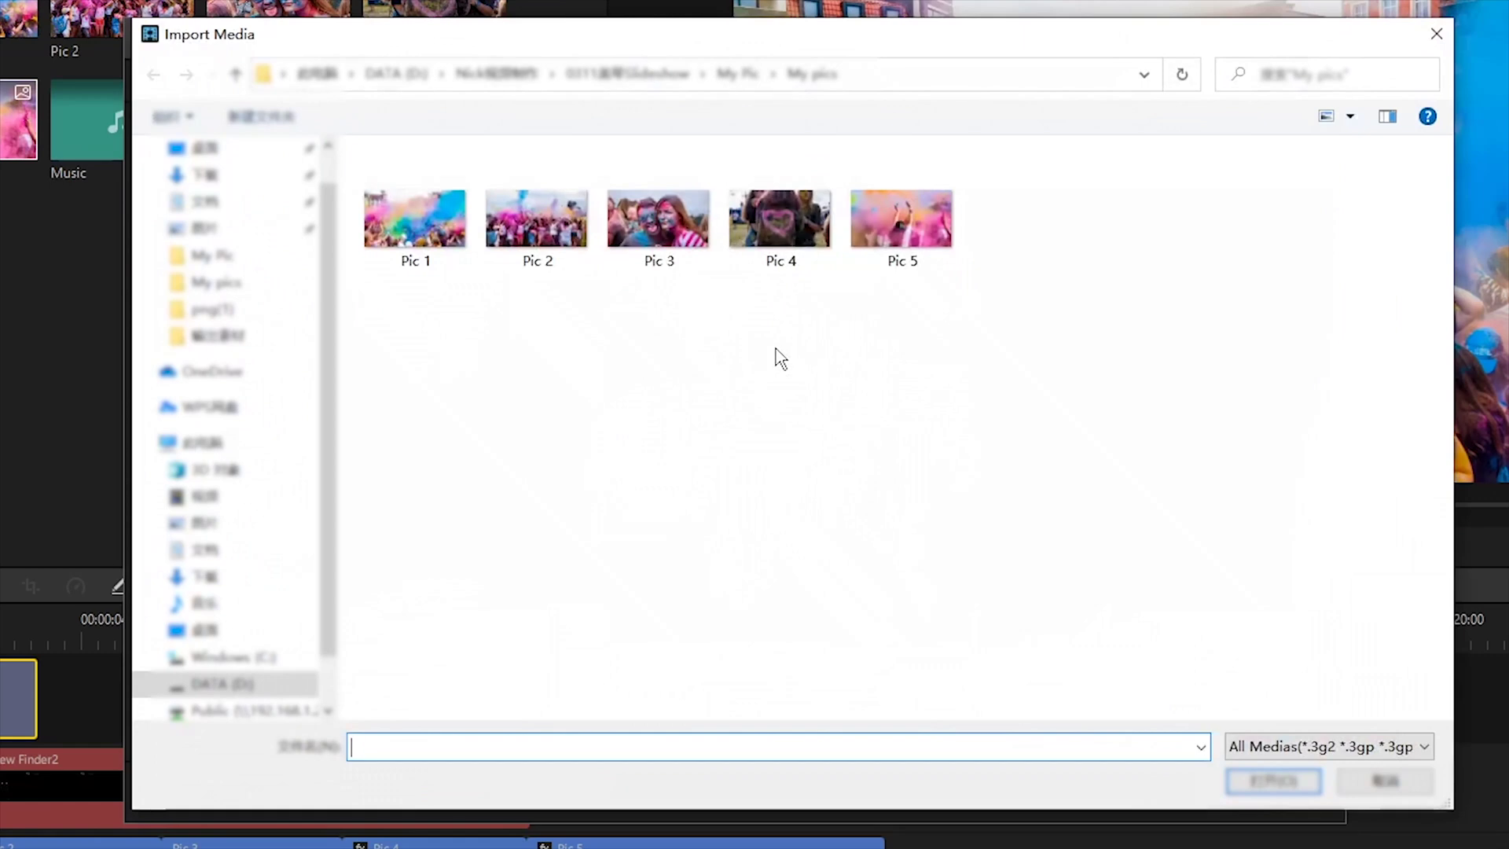
pyautogui.moveTo(462, 324); pyautogui.dragTo(967, 141)
pyautogui.click(1273, 781)
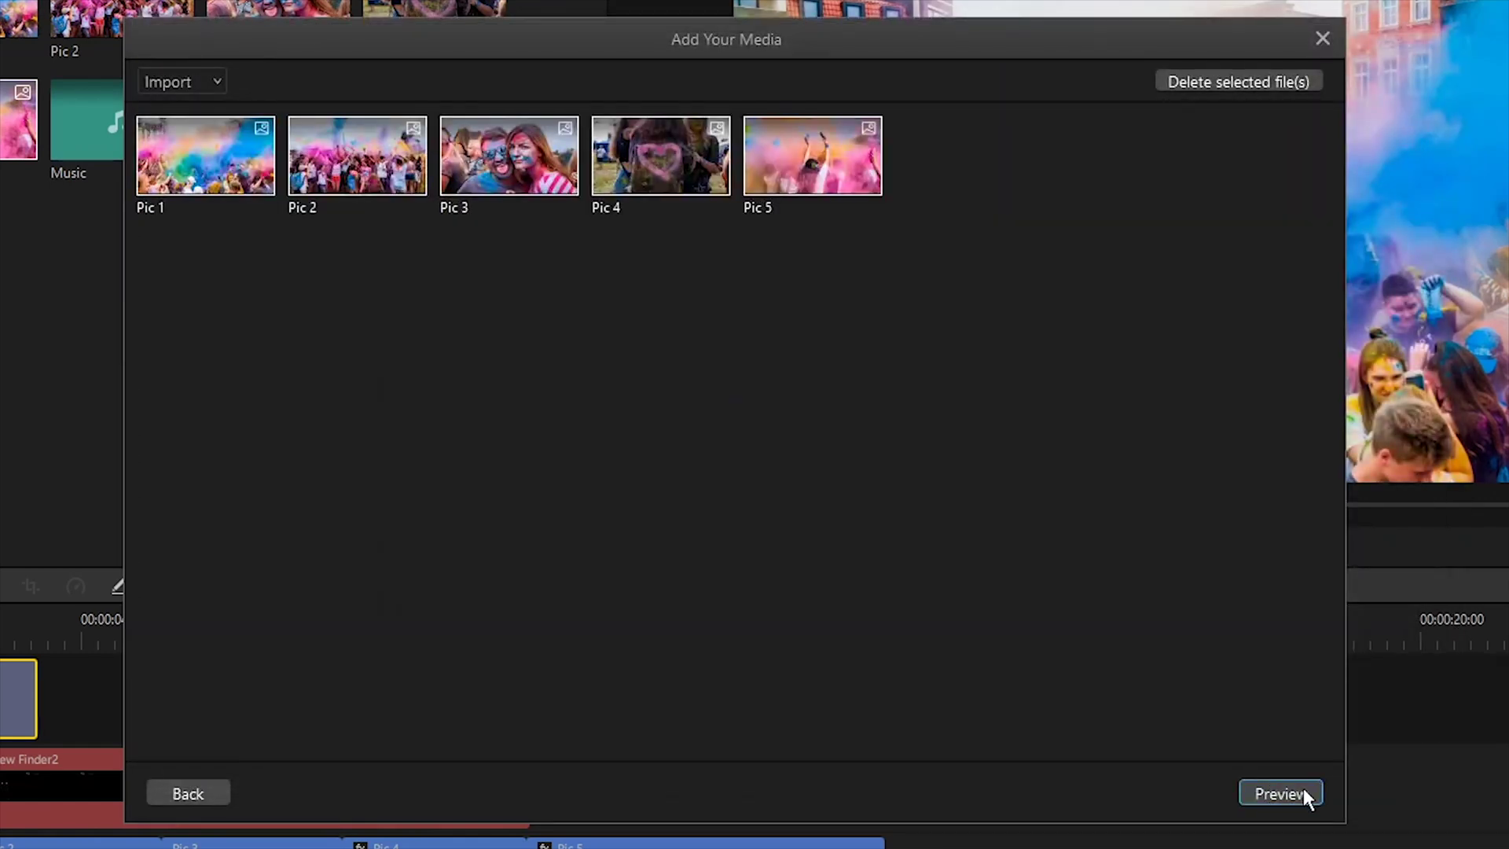
pyautogui.click(1305, 794)
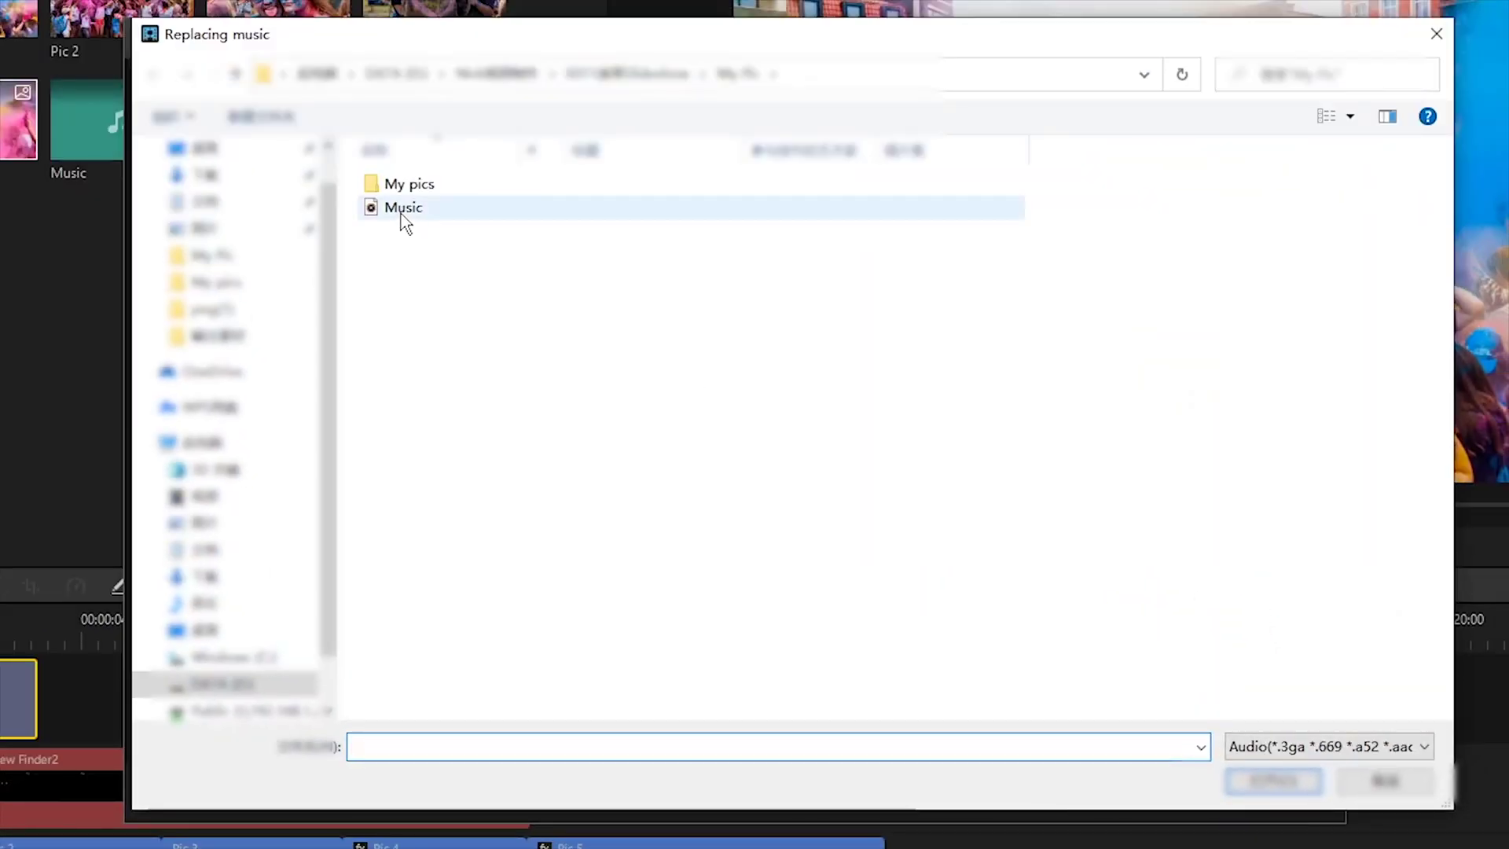
# Use the Music file as the soundtrack and set each photo's duration to 3.00s
pyautogui.doubleClick(403, 209)
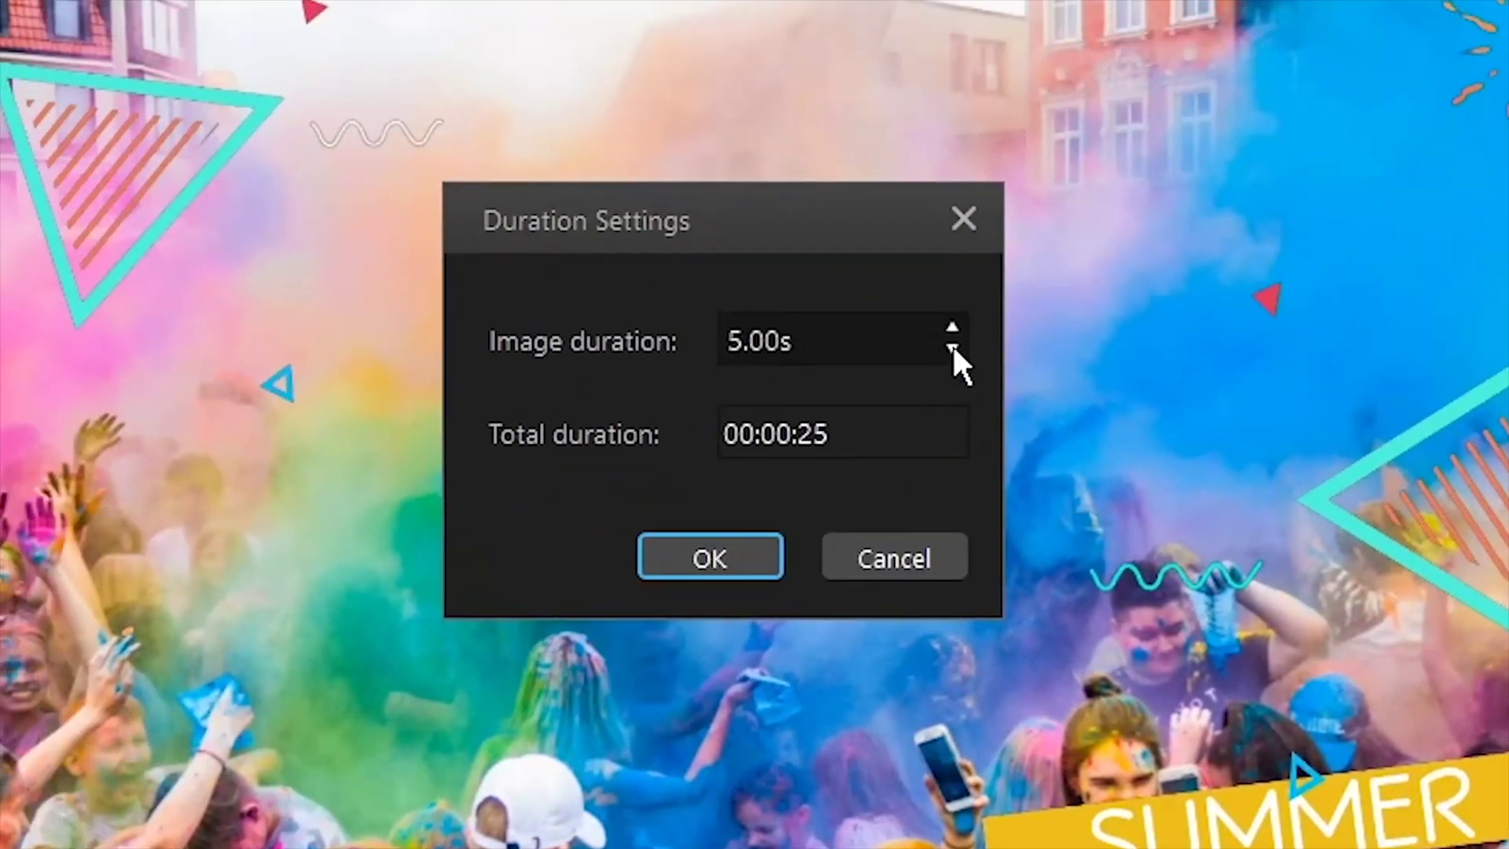
pyautogui.click(951, 348)
pyautogui.click(951, 348)
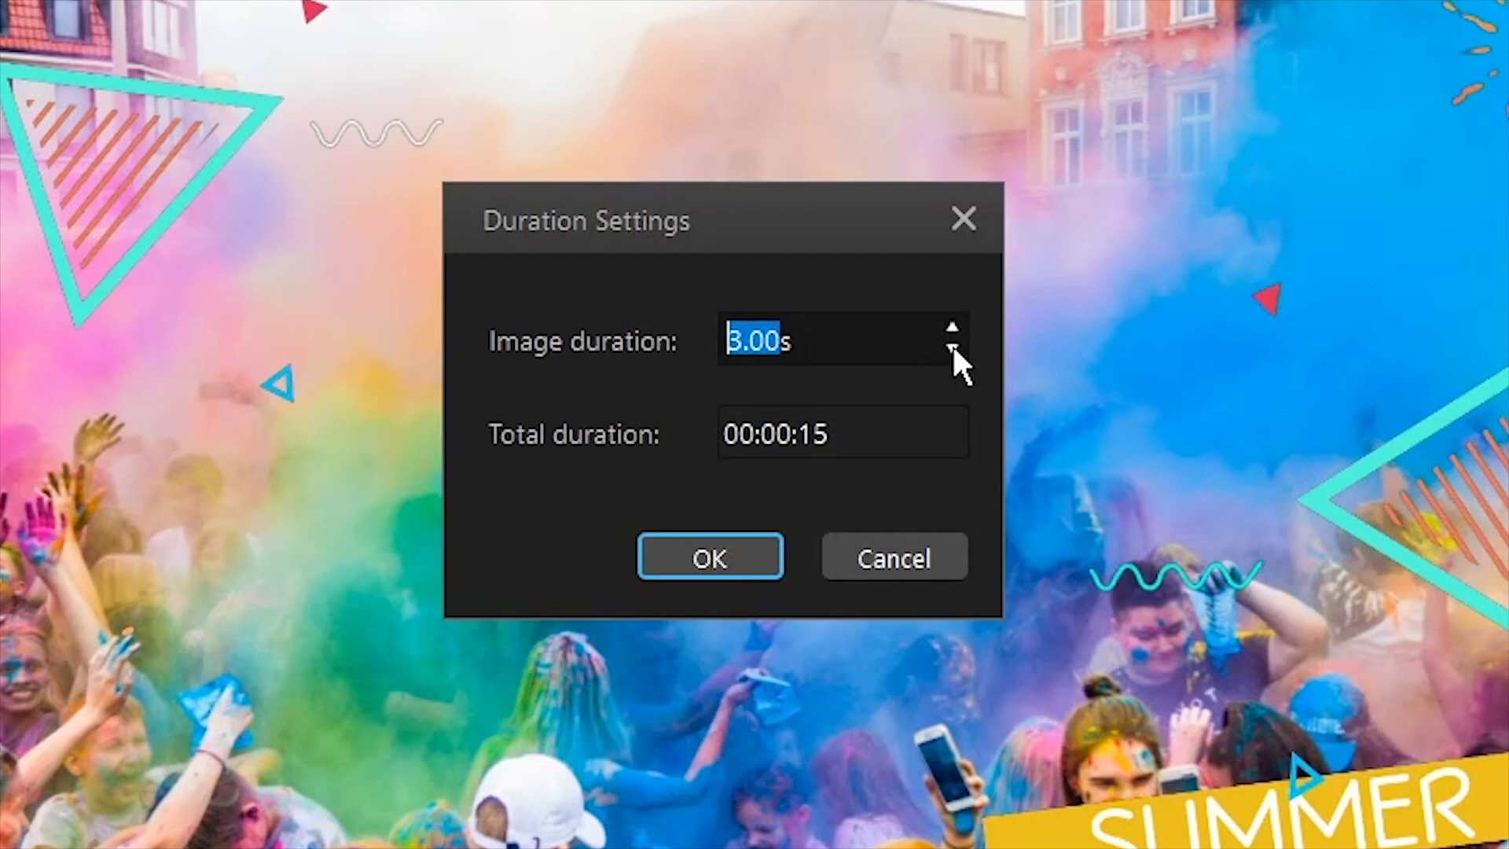
pyautogui.click(756, 536)
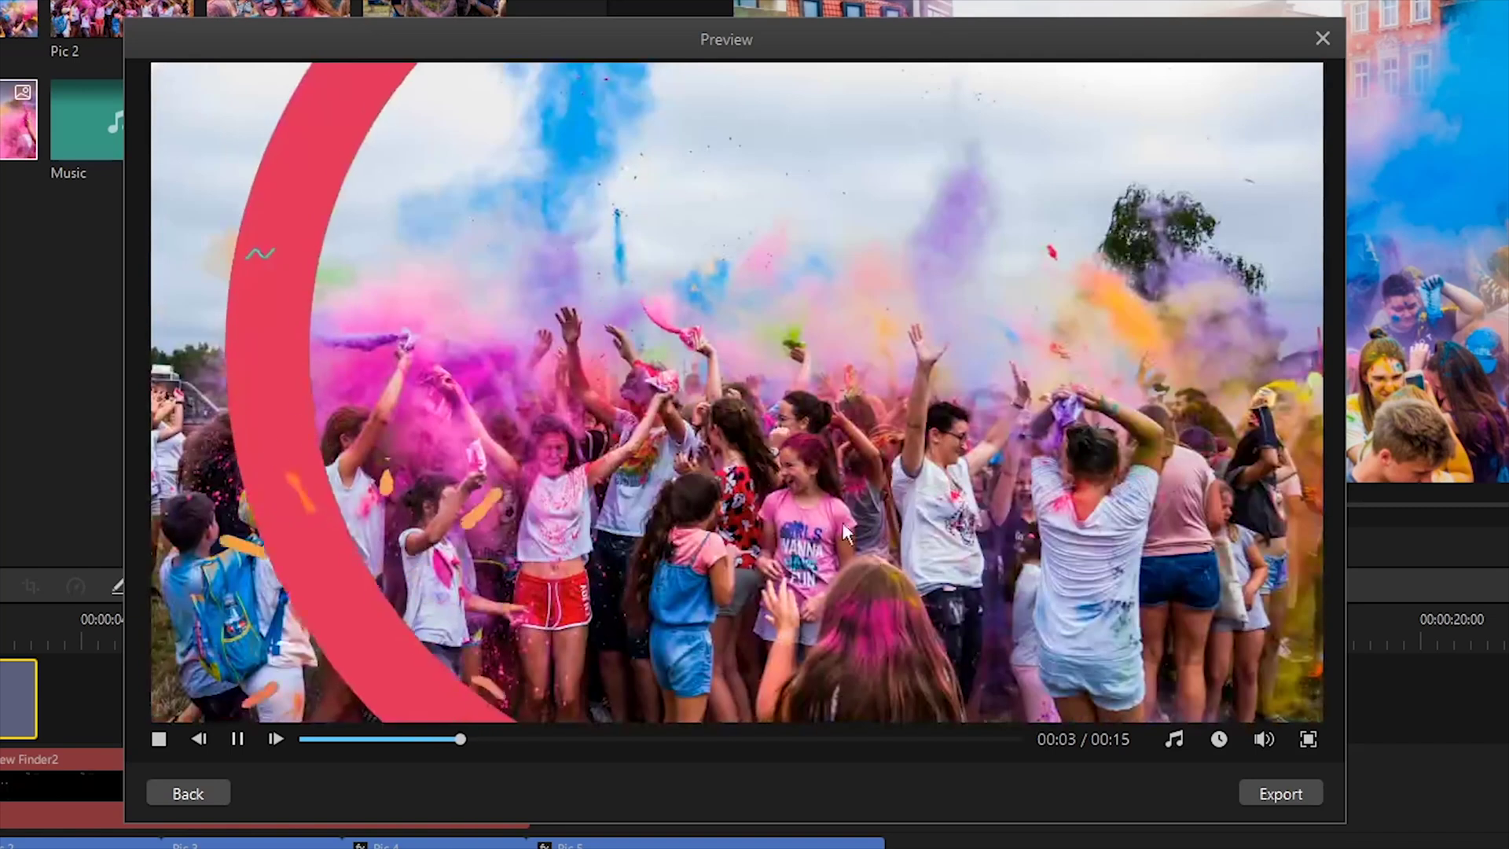
# Export the template slideshow locally as MP4 with the default My Video settings
pyautogui.click(1268, 795)
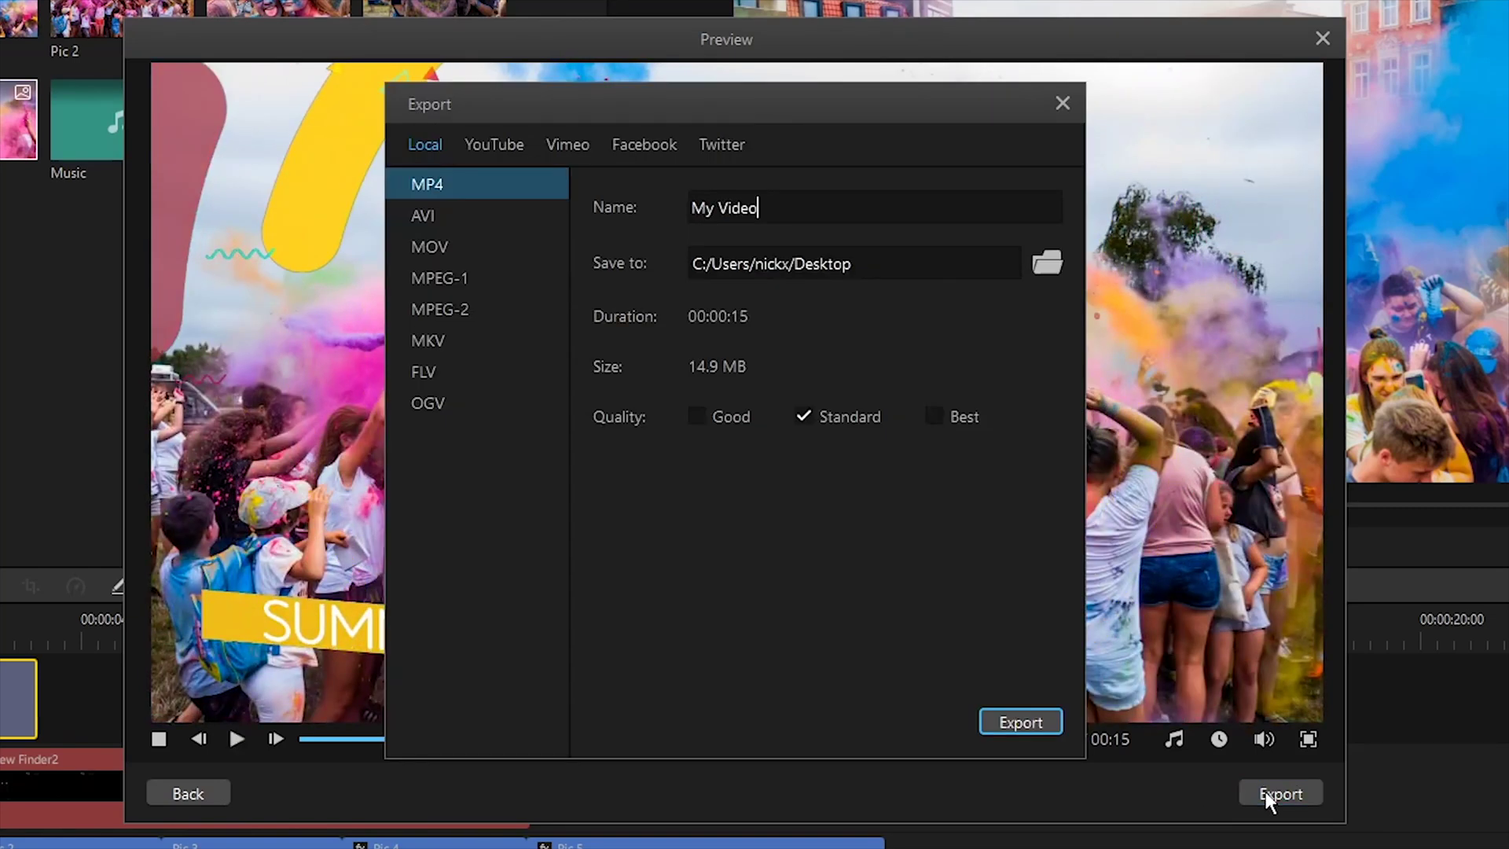
pyautogui.click(1021, 717)
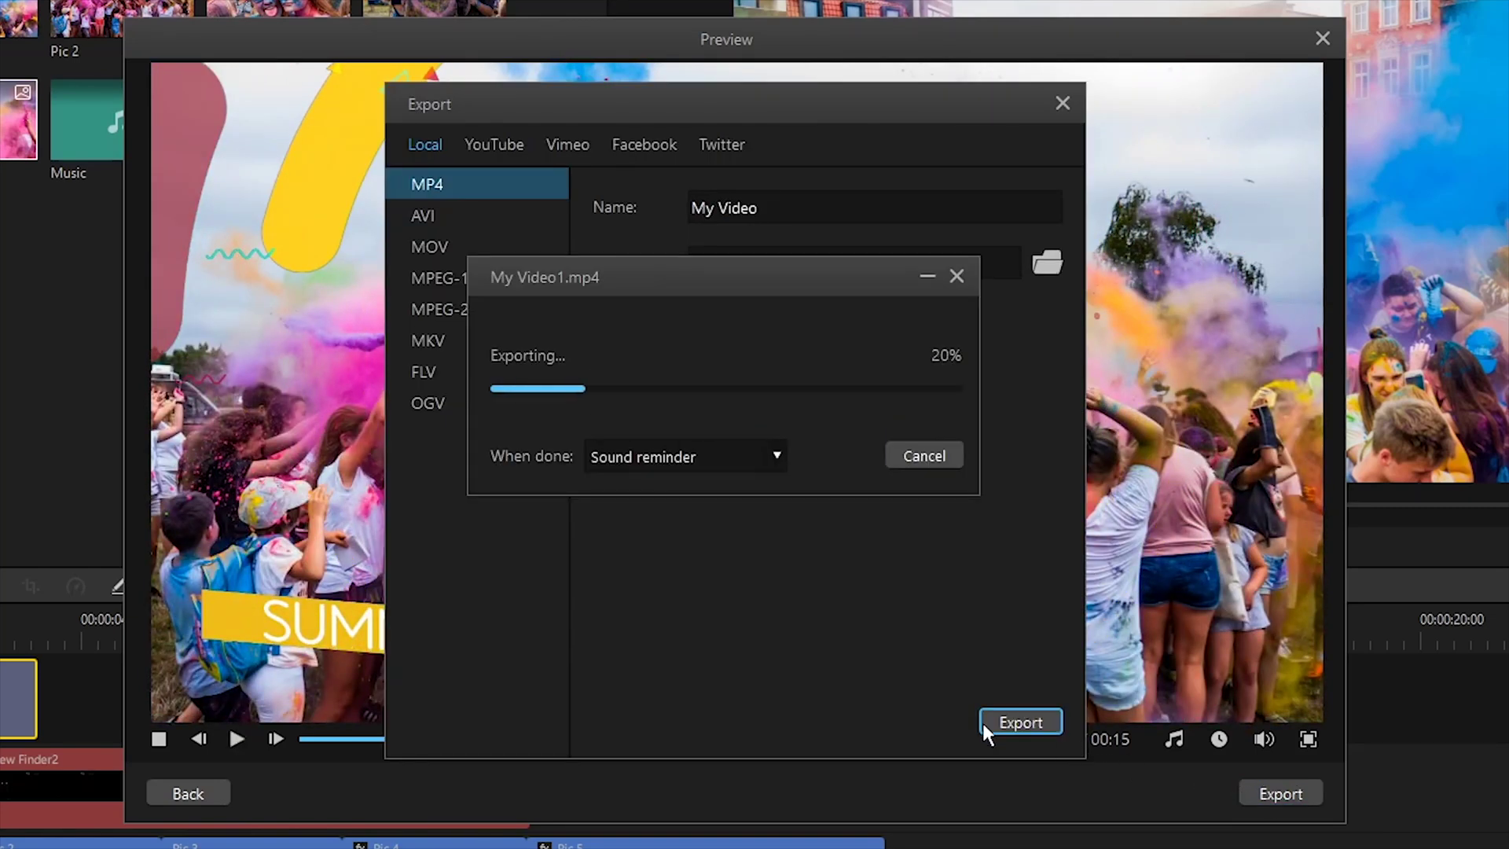